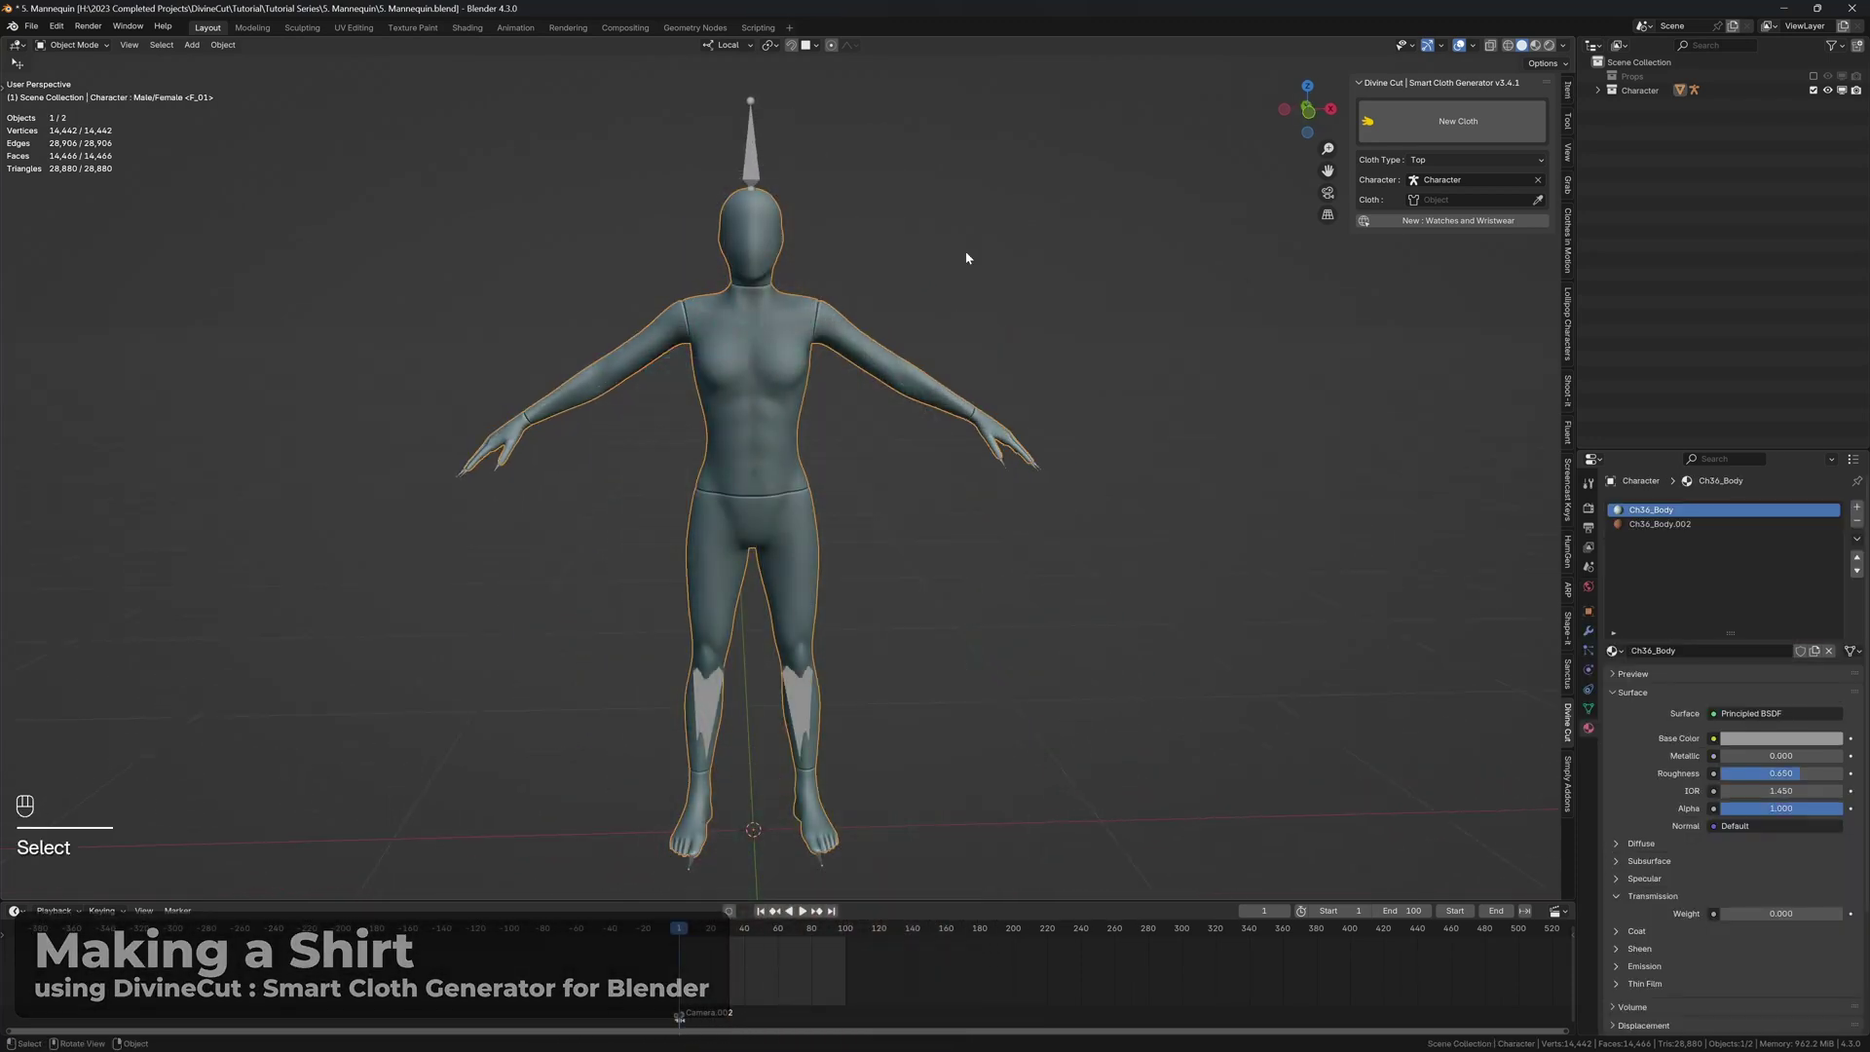
- Start a new Top cloth for the character and move the Pelvis marker down below the waist seam
left_click(1437, 161)
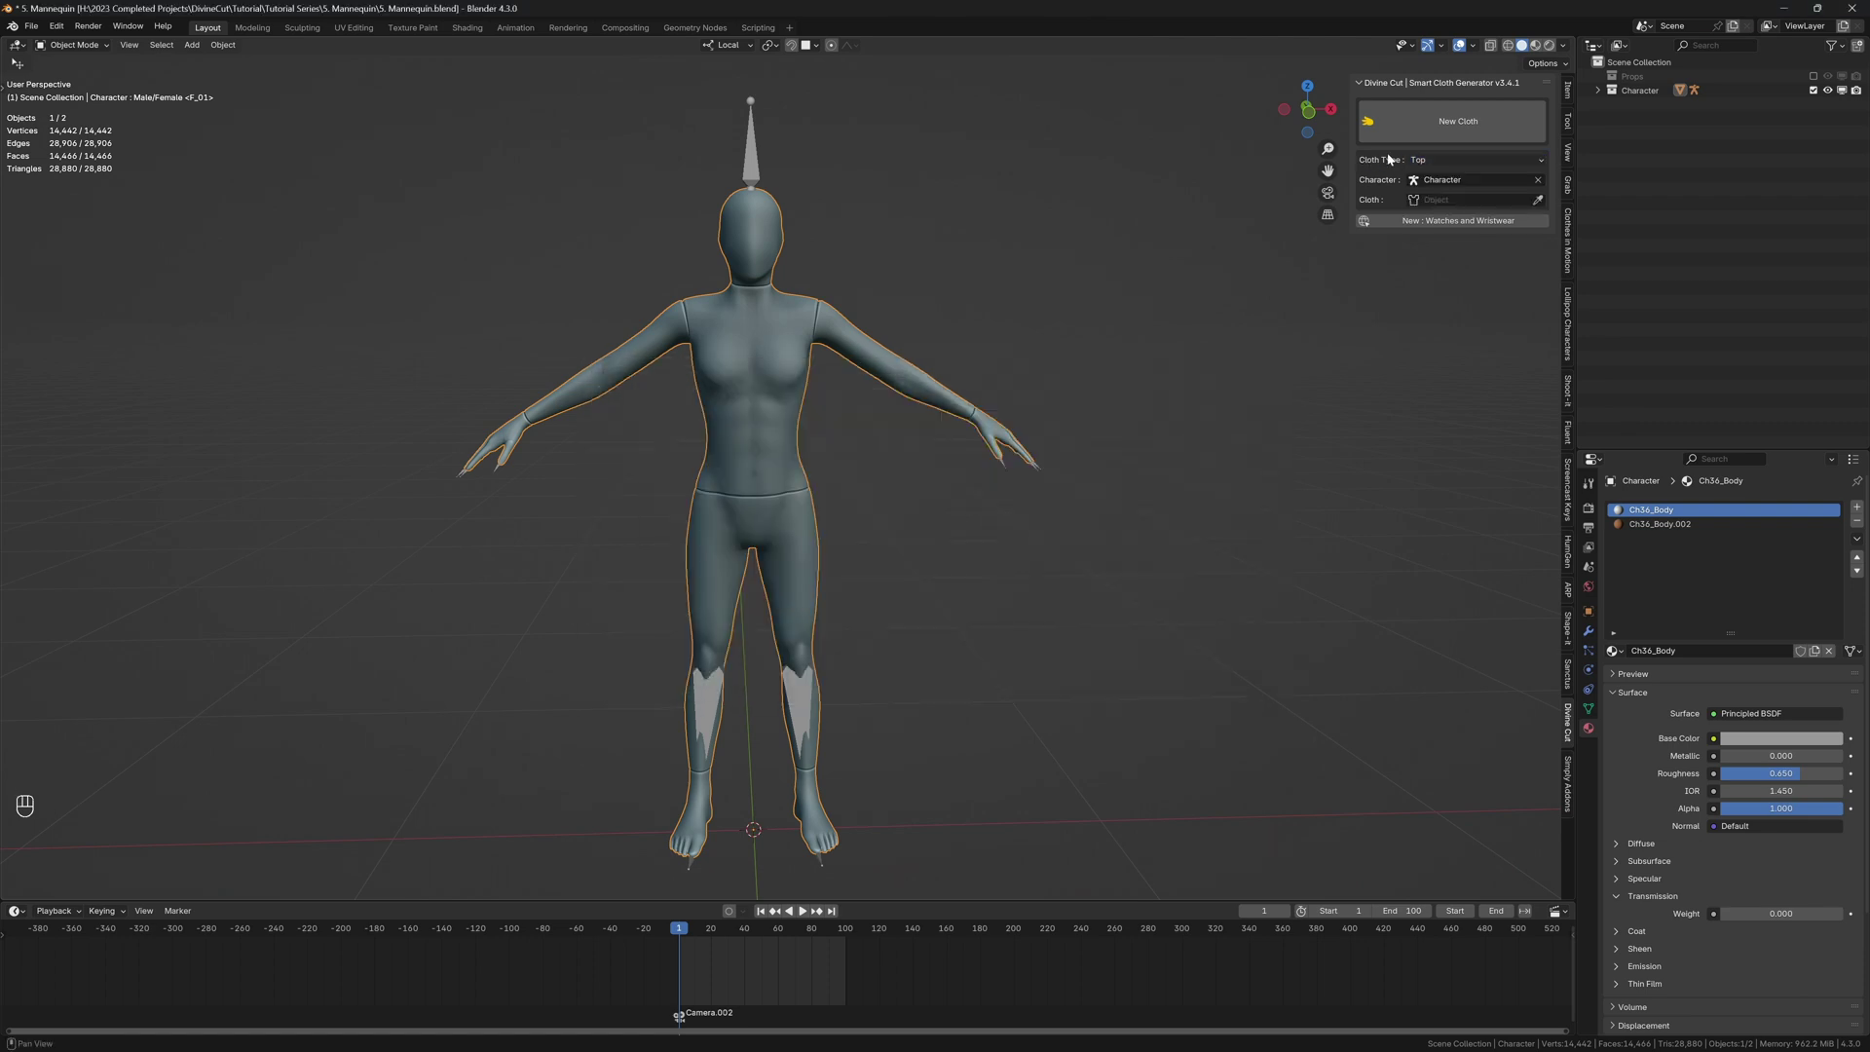
left_click(1378, 121)
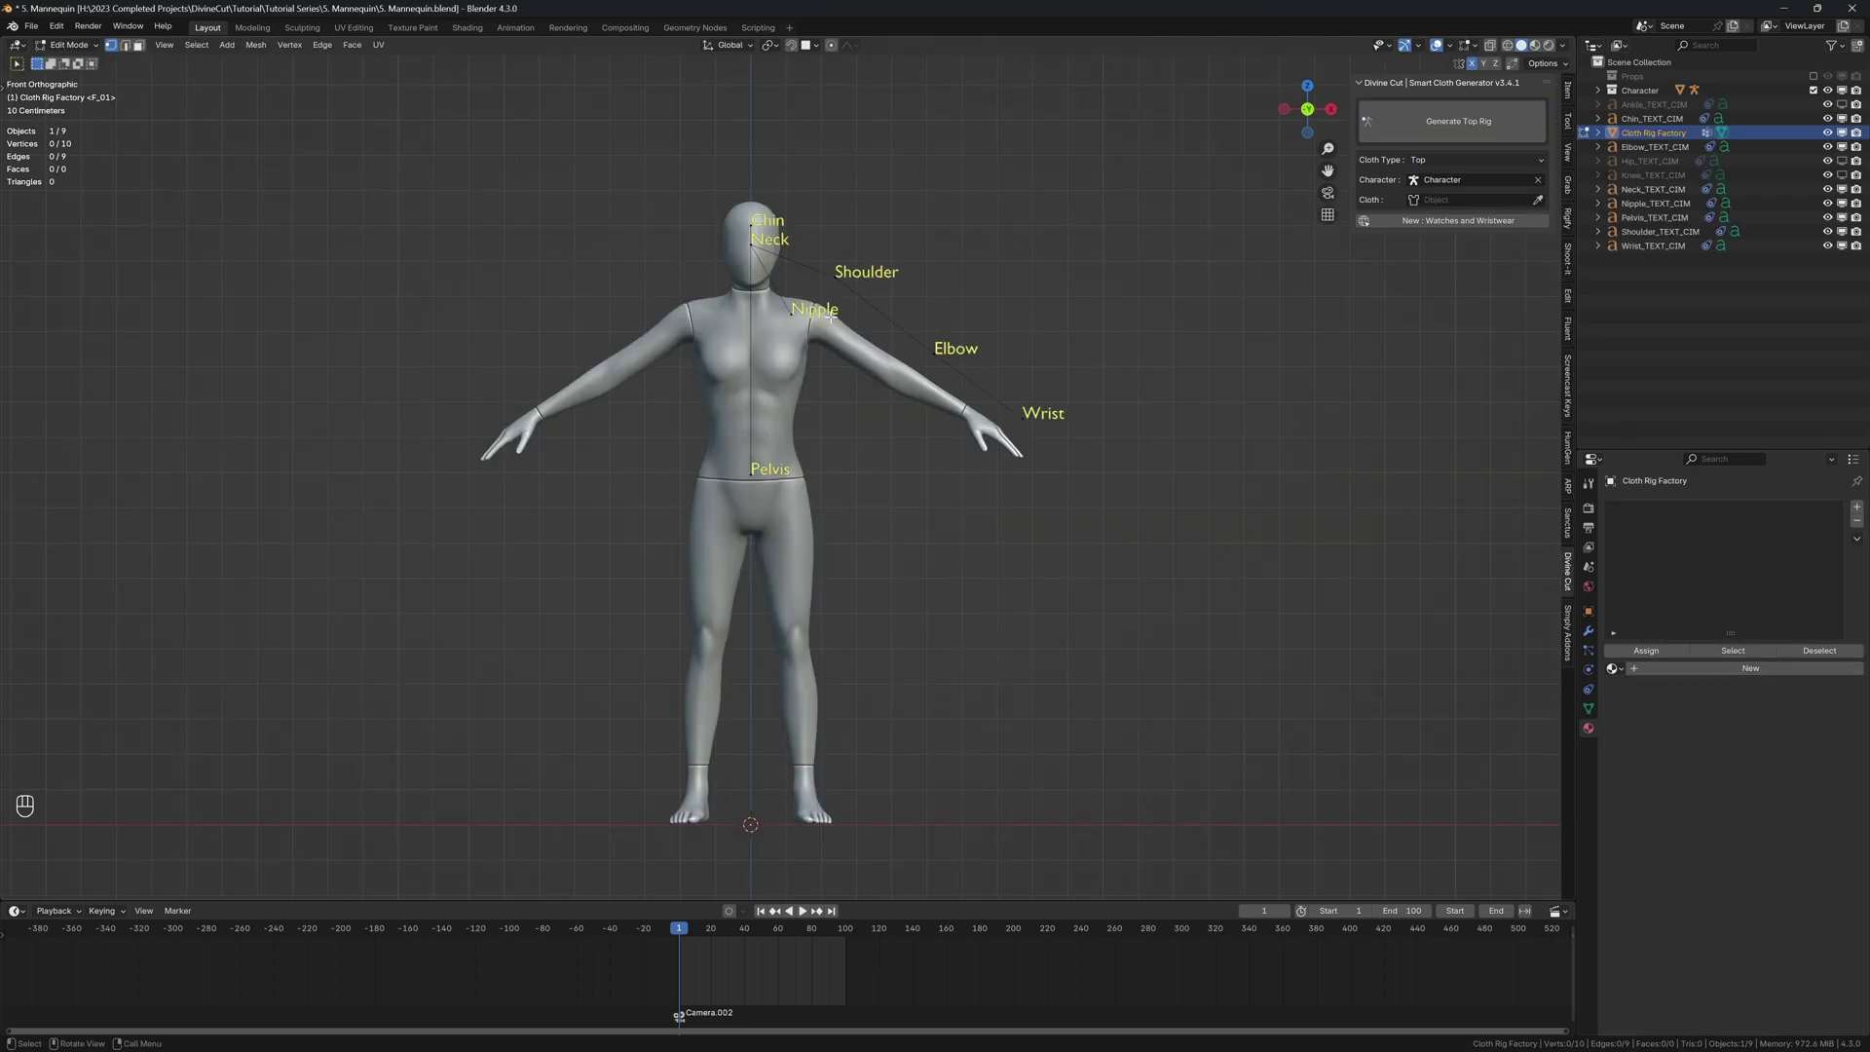
left_click(757, 478)
key("g")
left_click(775, 533)
- Lower the Neck marker to the base of the neck and the Chin marker just above it
left_click(741, 253)
key("g")
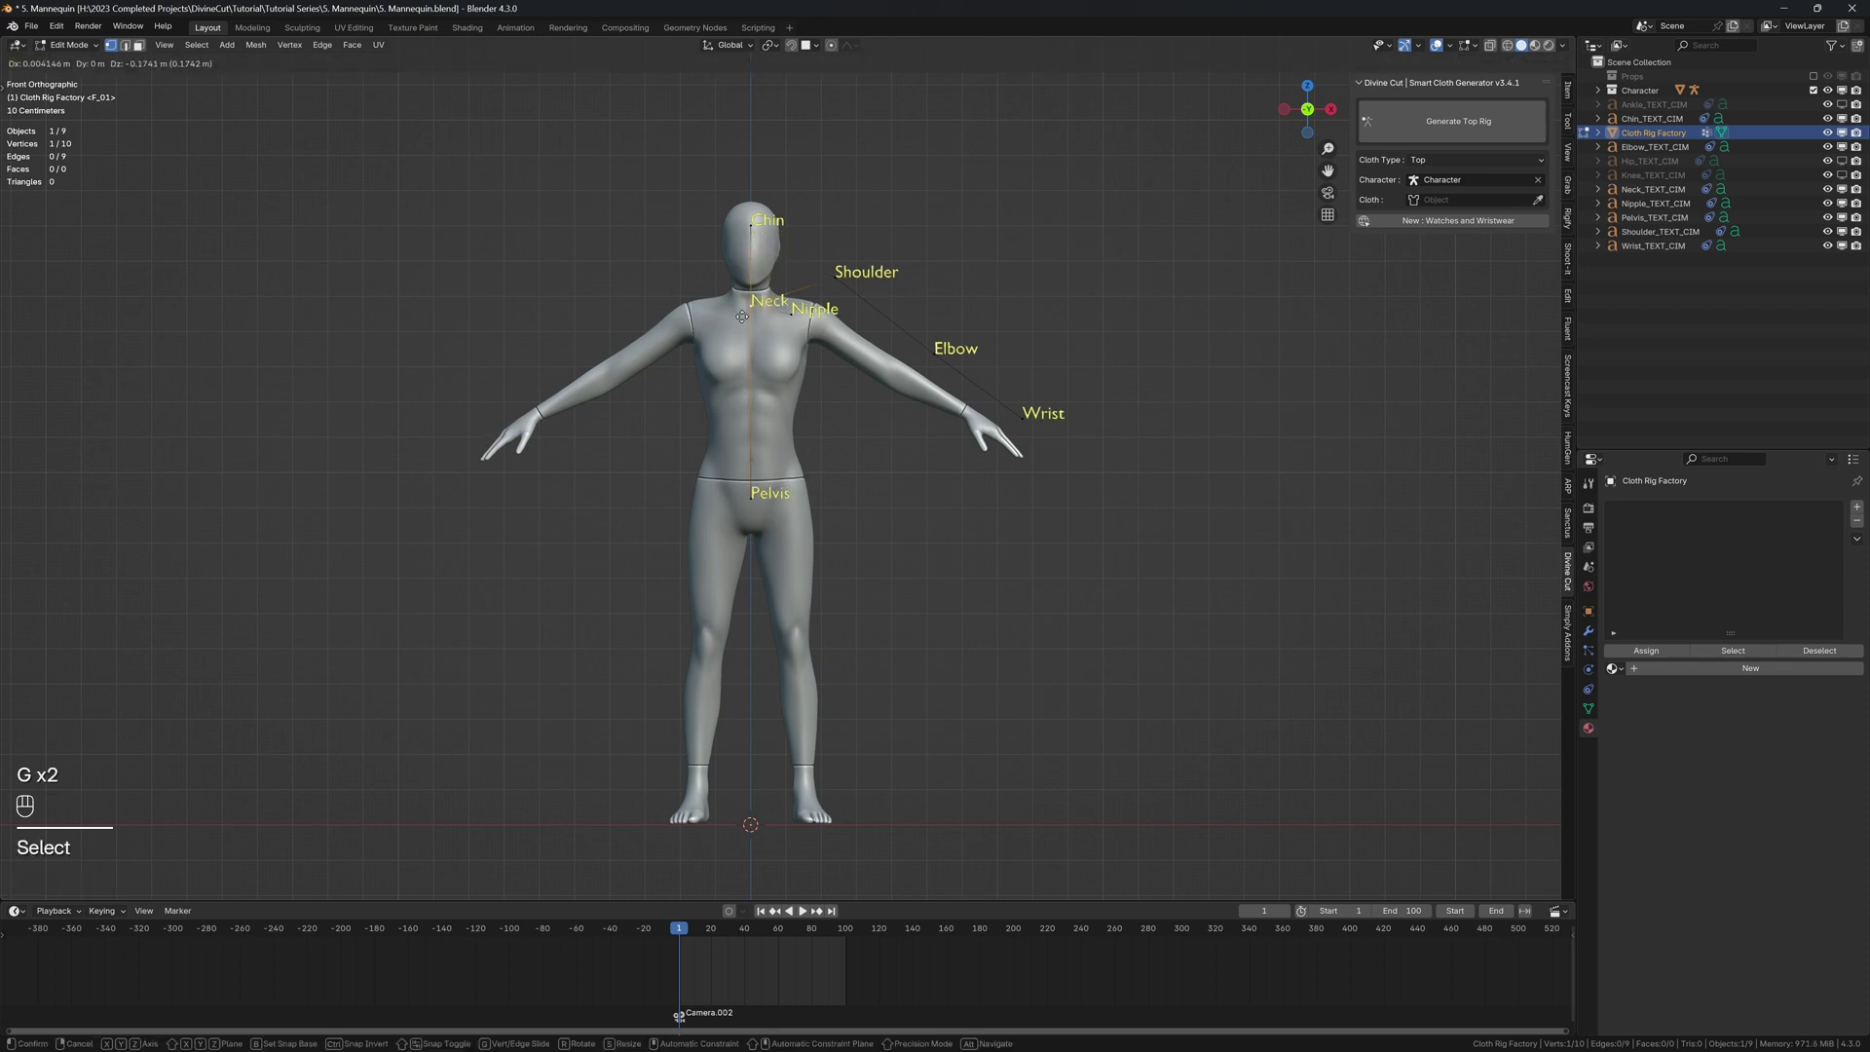
left_click(741, 256)
key("g")
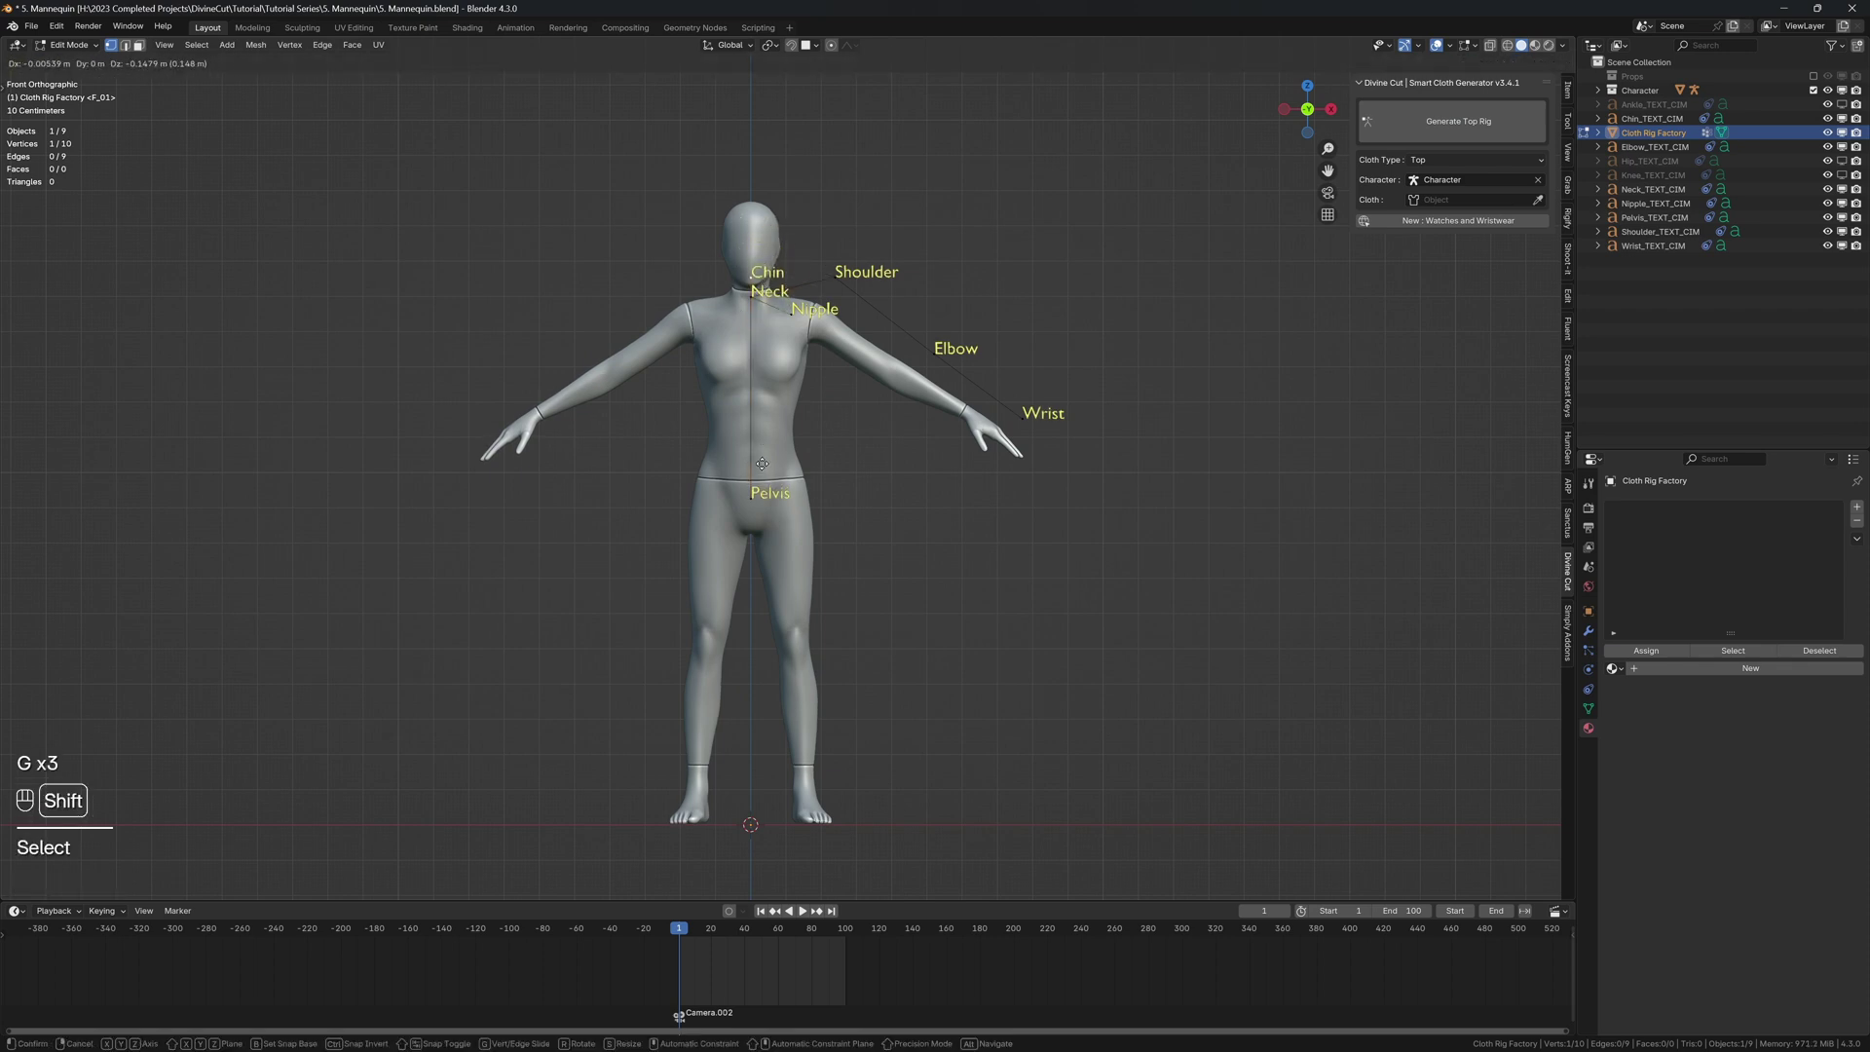
left_click(762, 467)
- Place the Nipple marker on the chest and the Shoulder marker on the shoulder joint
left_click(794, 318)
key("g")
left_click(803, 361)
left_click(827, 284)
key("g")
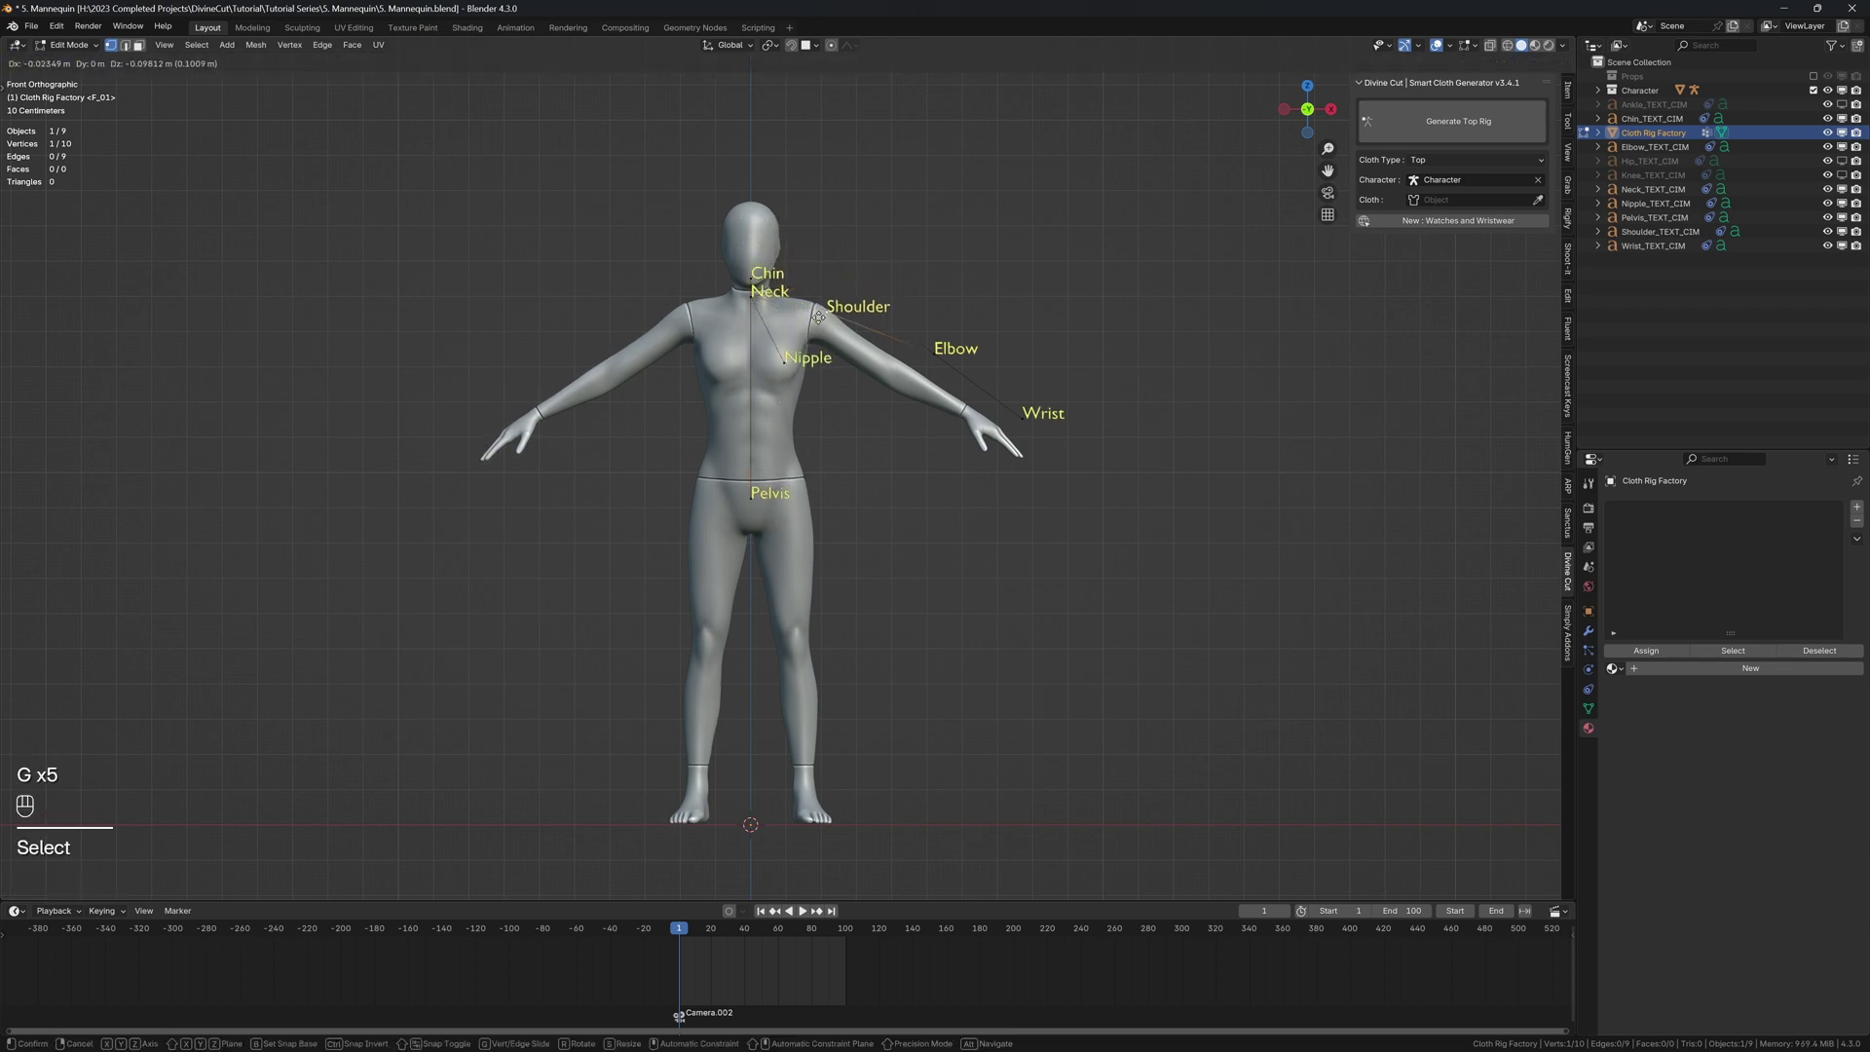
left_click(807, 327)
- Place the Elbow and Wrist markers on the arm joints and generate the top rig
left_click(901, 373)
key("g")
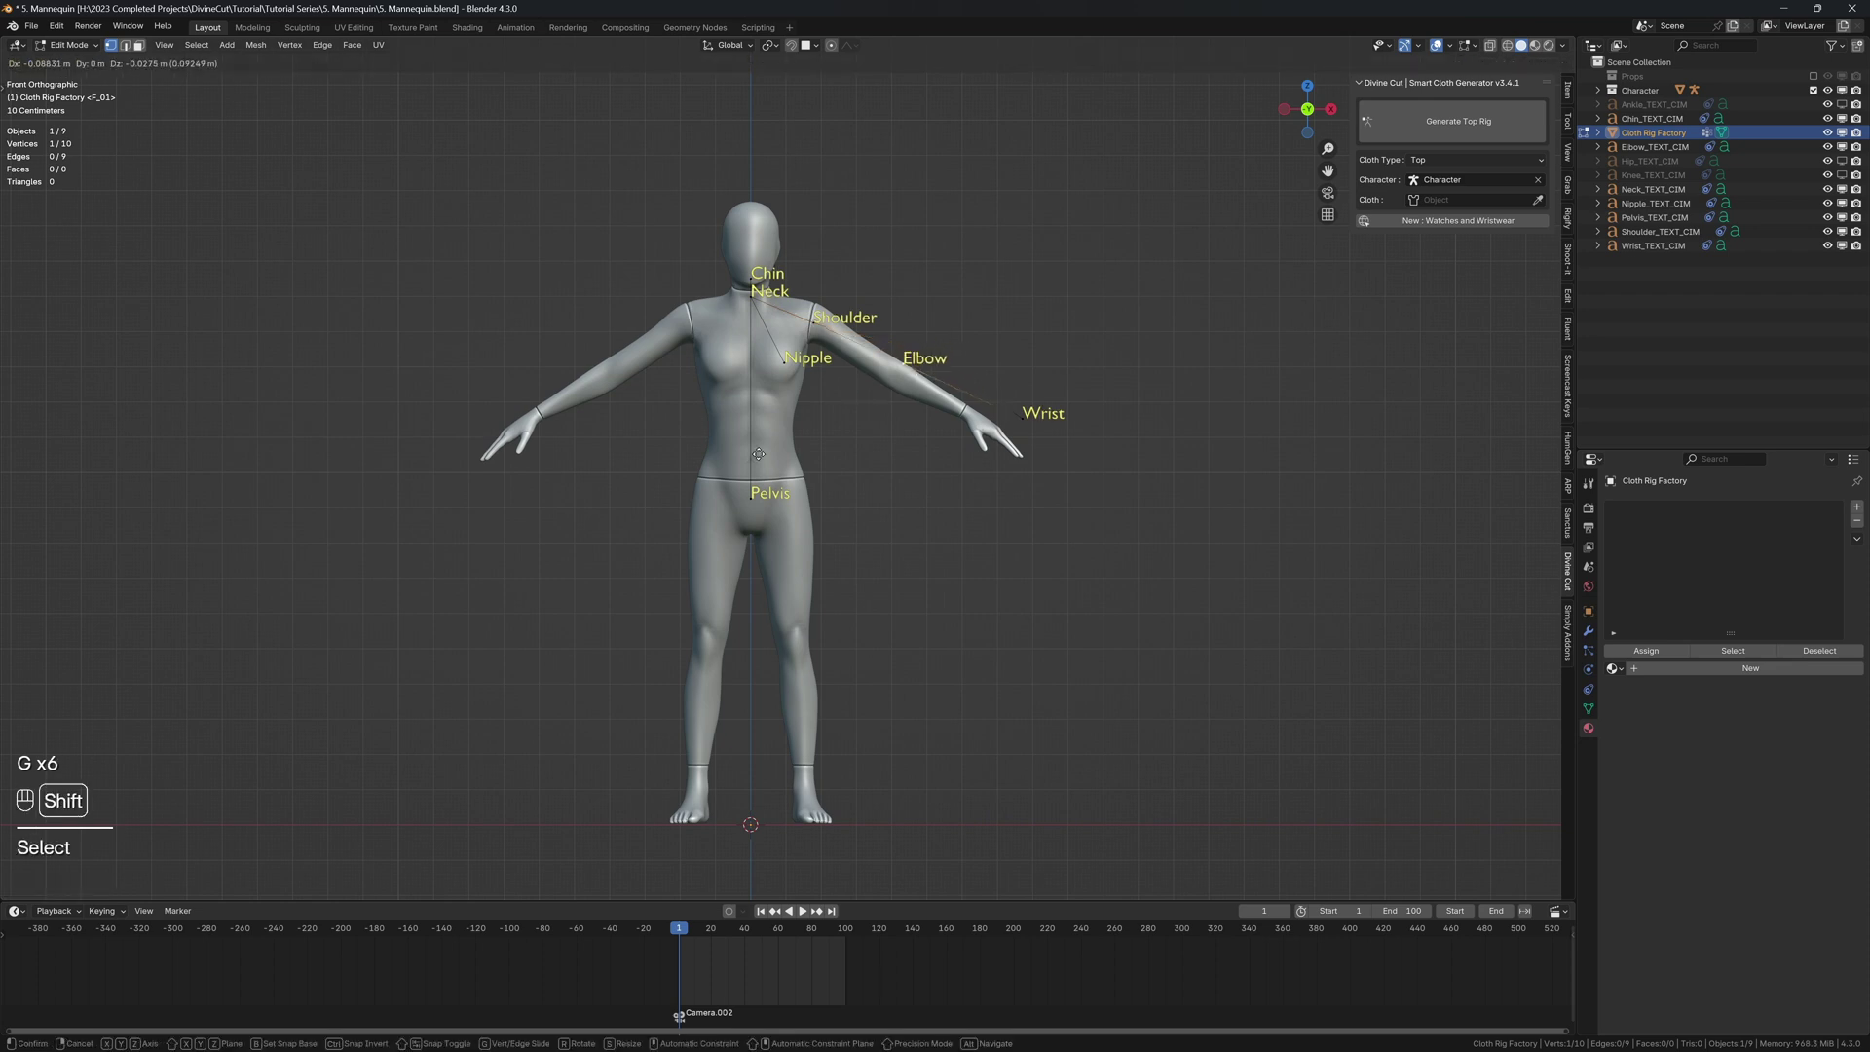
left_click(674, 553)
left_click(1019, 413)
key("g")
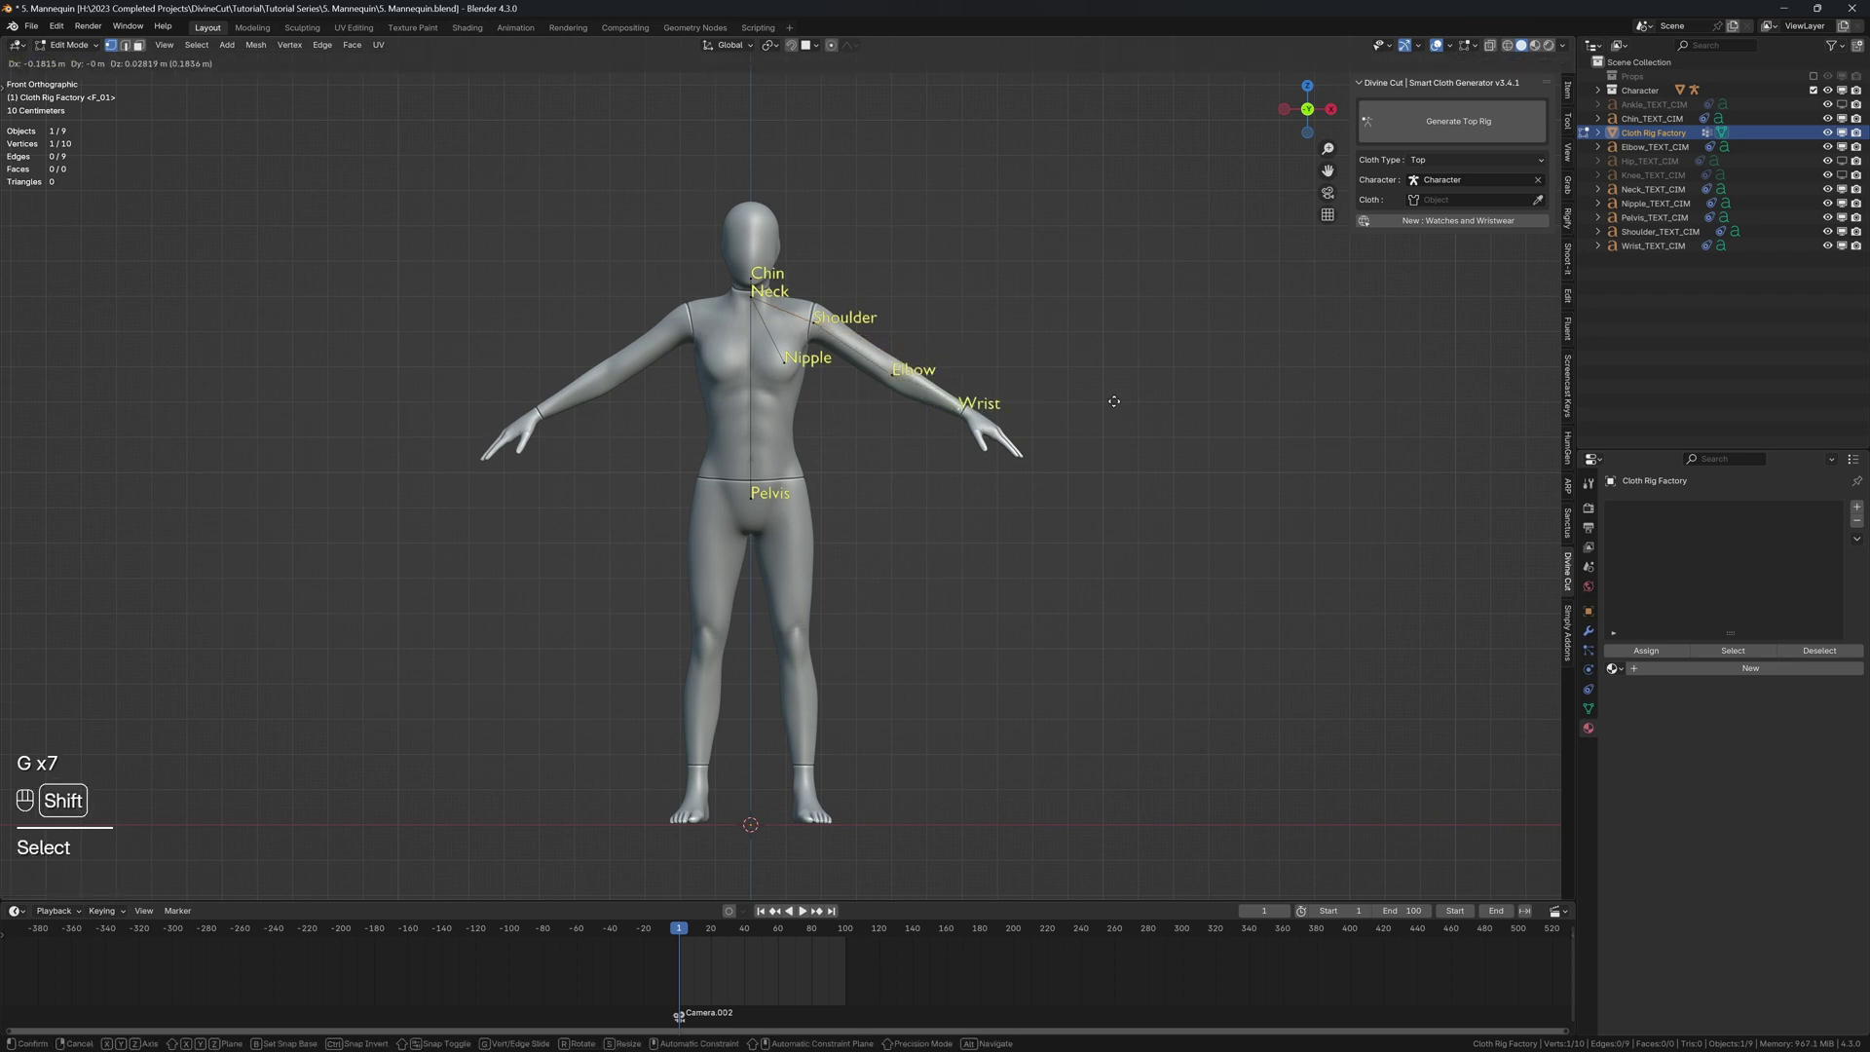
left_click(1114, 402)
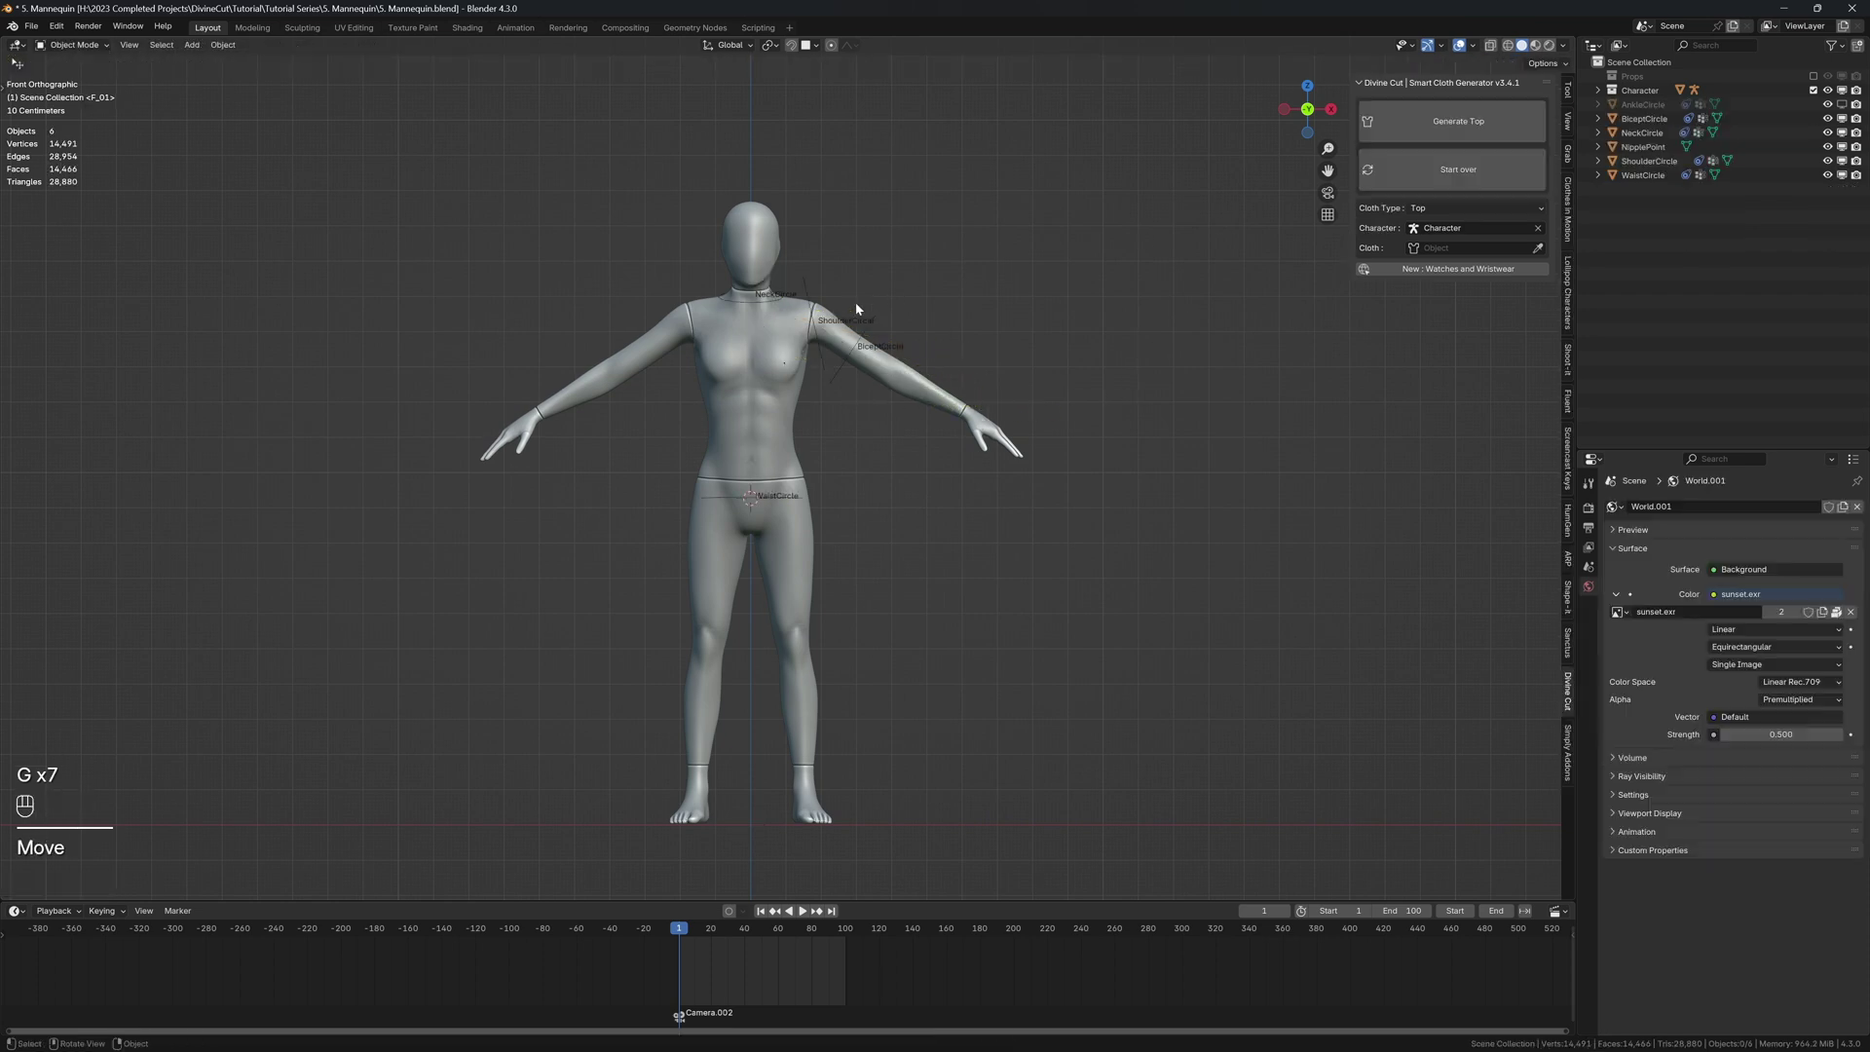
- Shrink the NeckCircle and raise it along Z to fit the base of the neck
left_click(784, 298)
scroll(789, 308, "up", 3)
key("s")
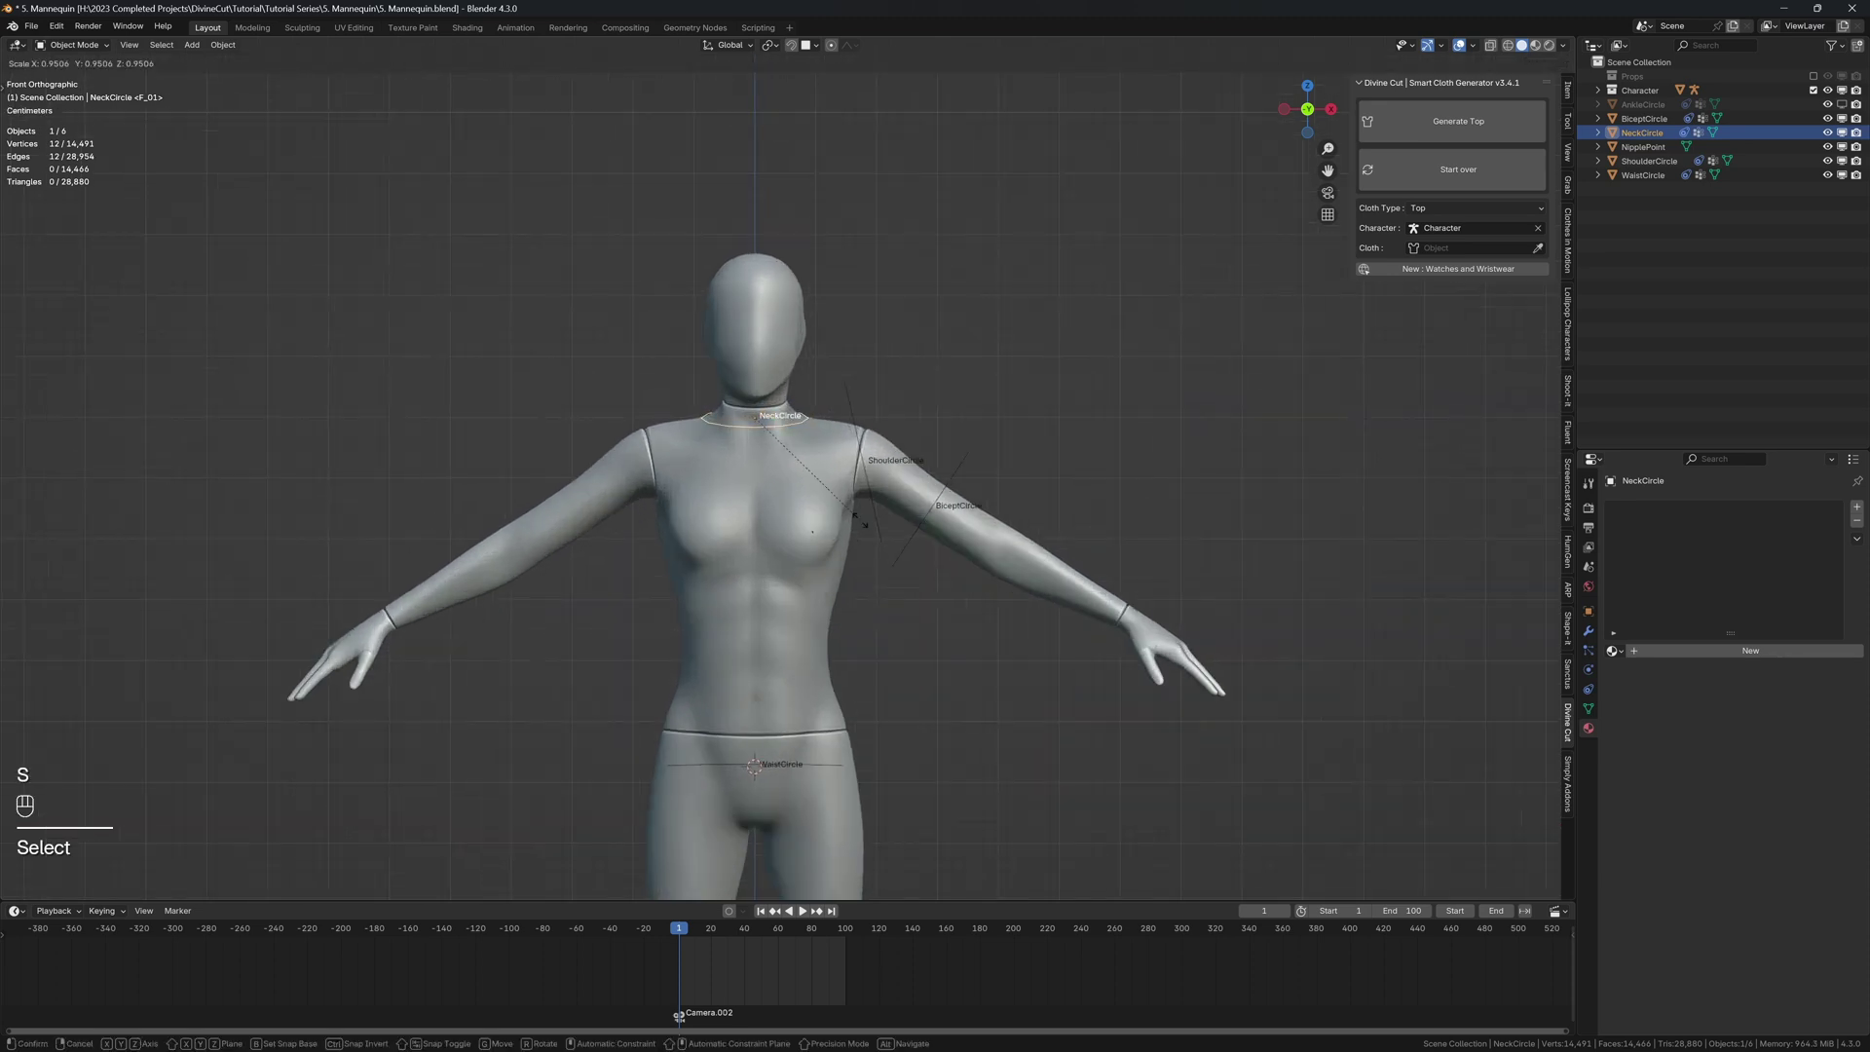
left_click(851, 513)
key("g")
key("z")
left_click(855, 487, "shift")
key("s")
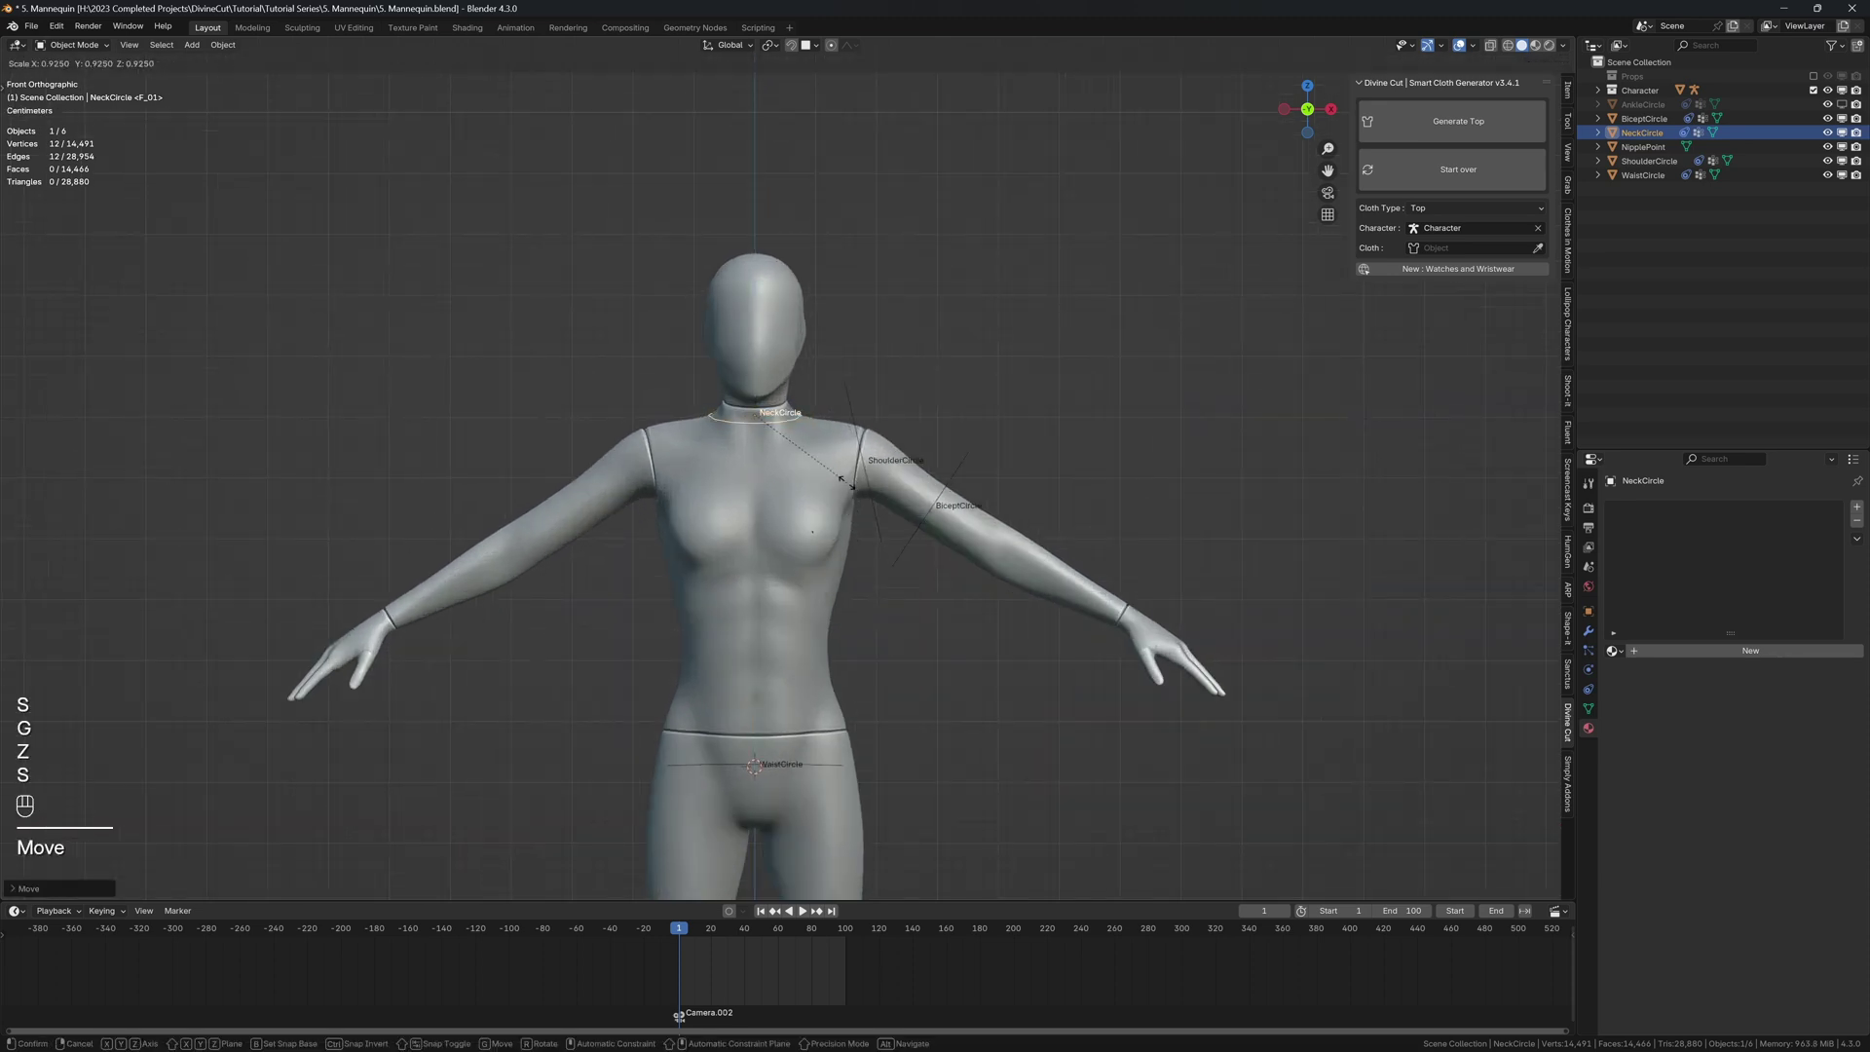
left_click(848, 483)
- Fine-tune the NeckCircle's size and tilt it in side view to follow the neckline
key("s")
key("KP_3")
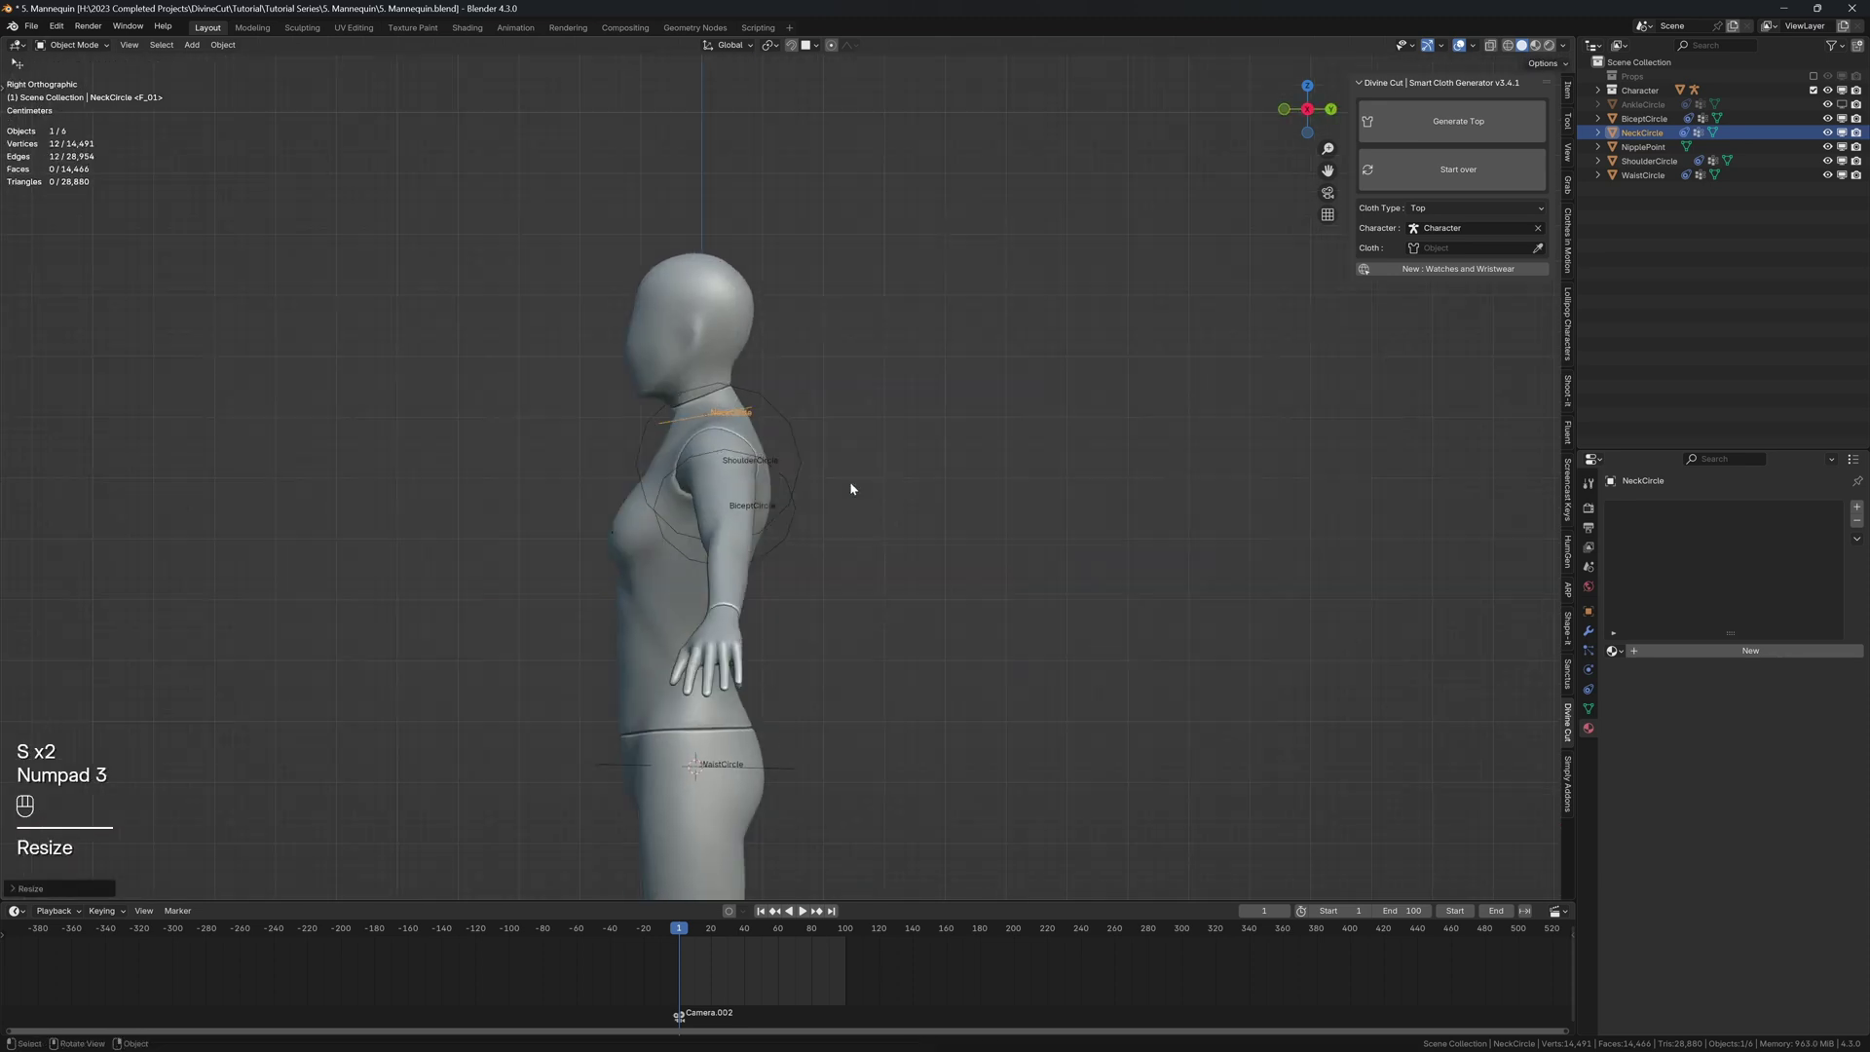
scroll(827, 470, "up", 1)
key("r")
left_click(835, 451)
- Shrink the ShoulderCircle around the upper arm and reposition it near the shoulder seam in front view
left_click(770, 396)
key("s")
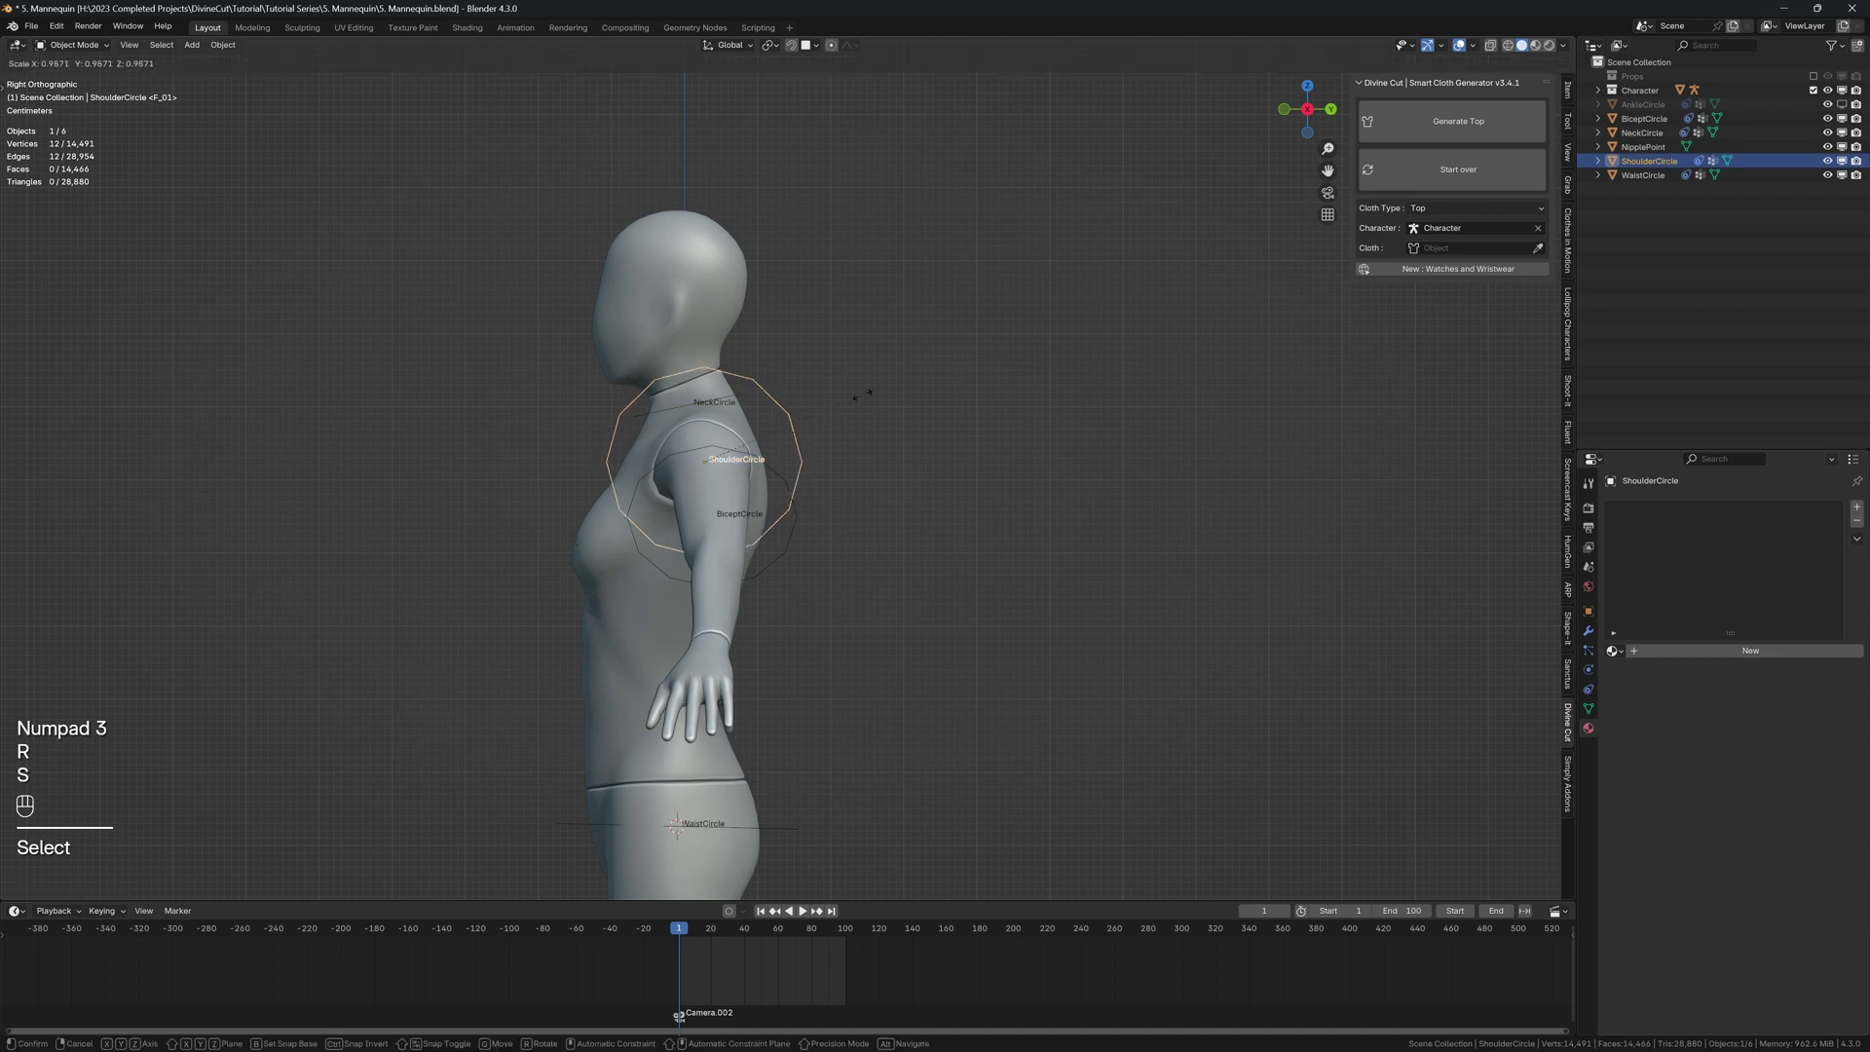
left_click(807, 420)
key("KP_1")
key("g")
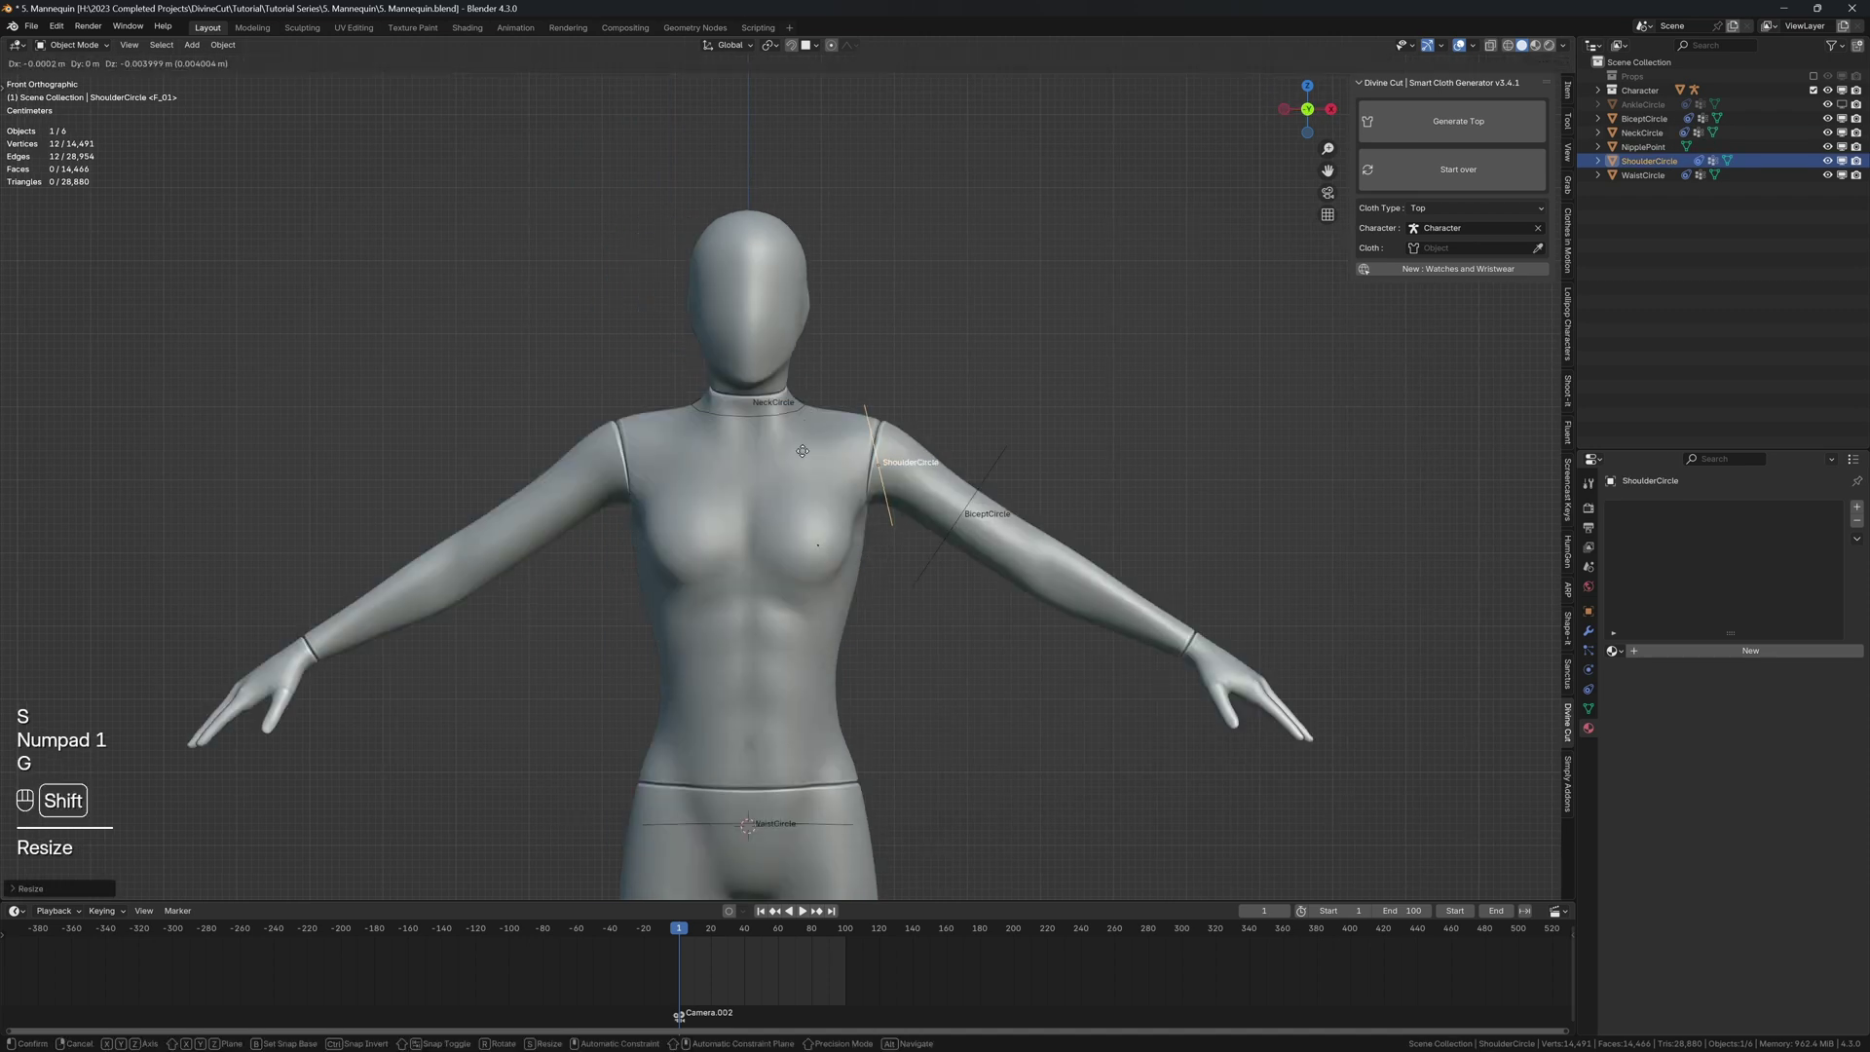
left_click(813, 413)
- Rotate the ShoulderCircle along the shoulder seam and fine-tune its position and size
key("r")
left_click(812, 421)
key("g")
left_click(820, 463)
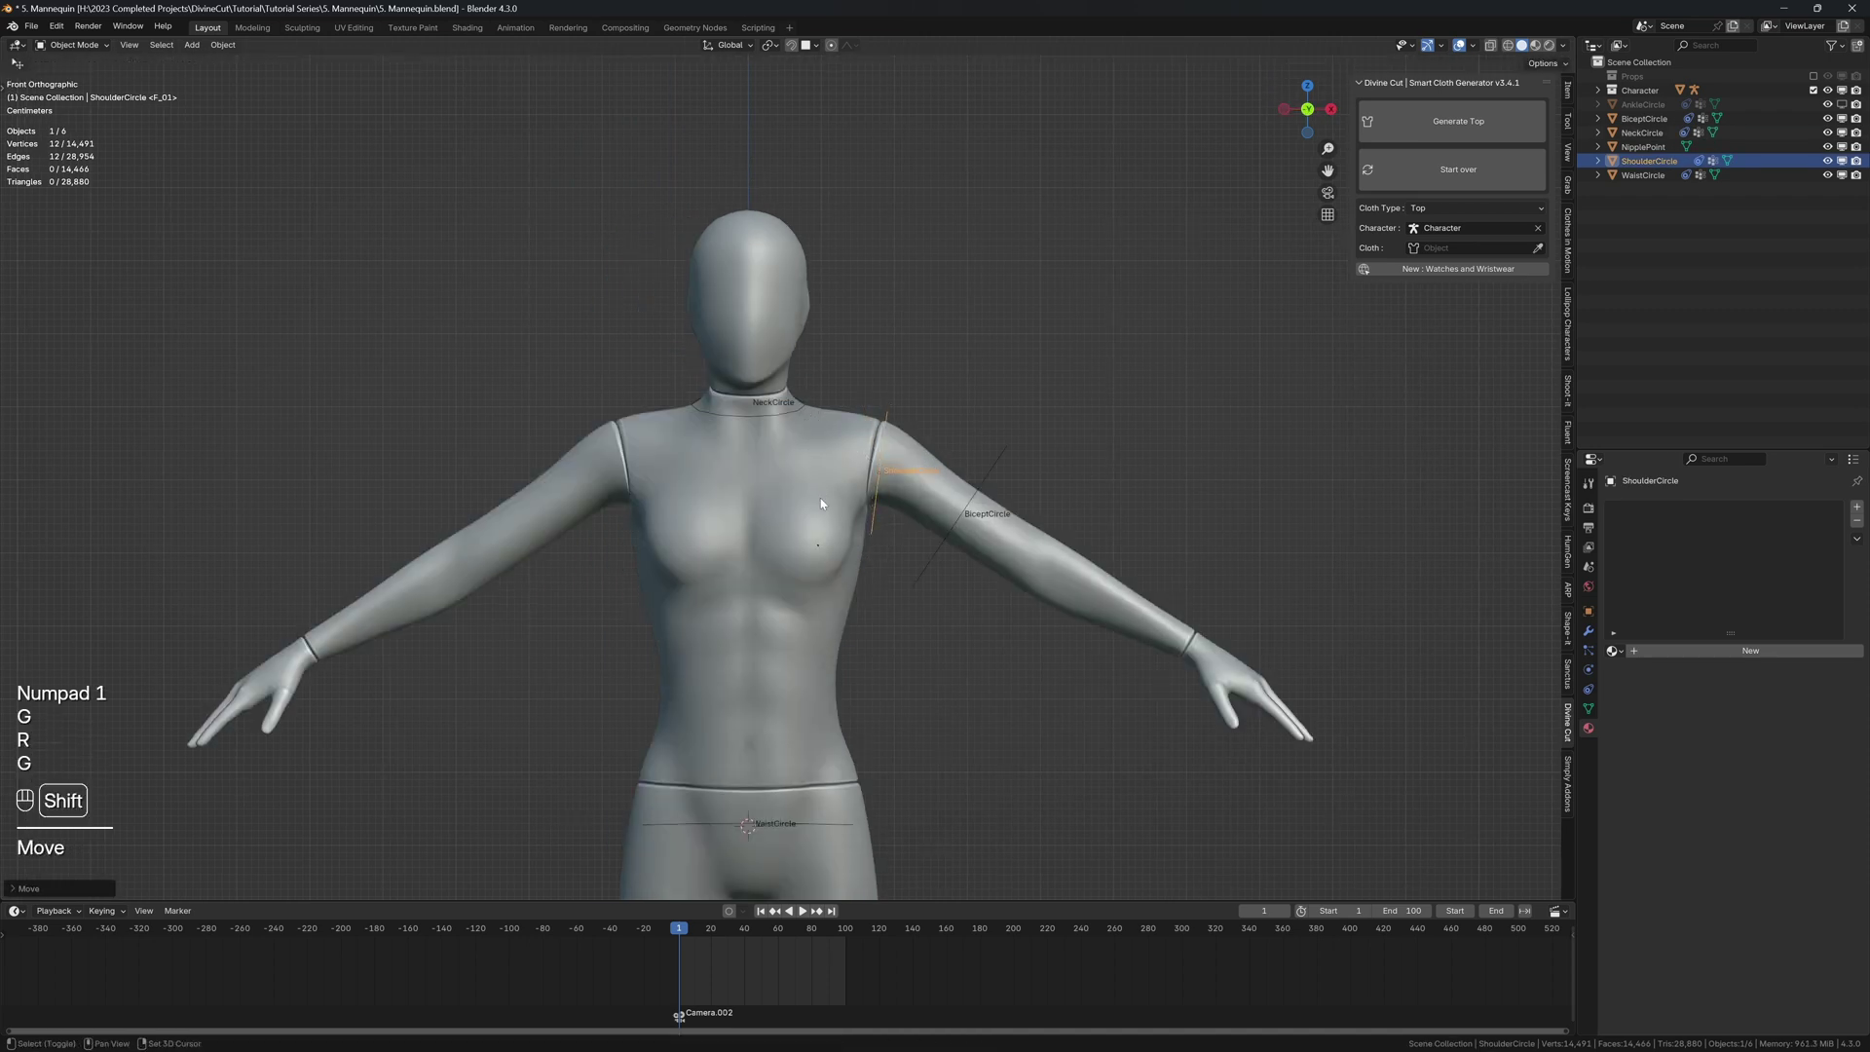
key("s")
left_click(813, 499)
key("r")
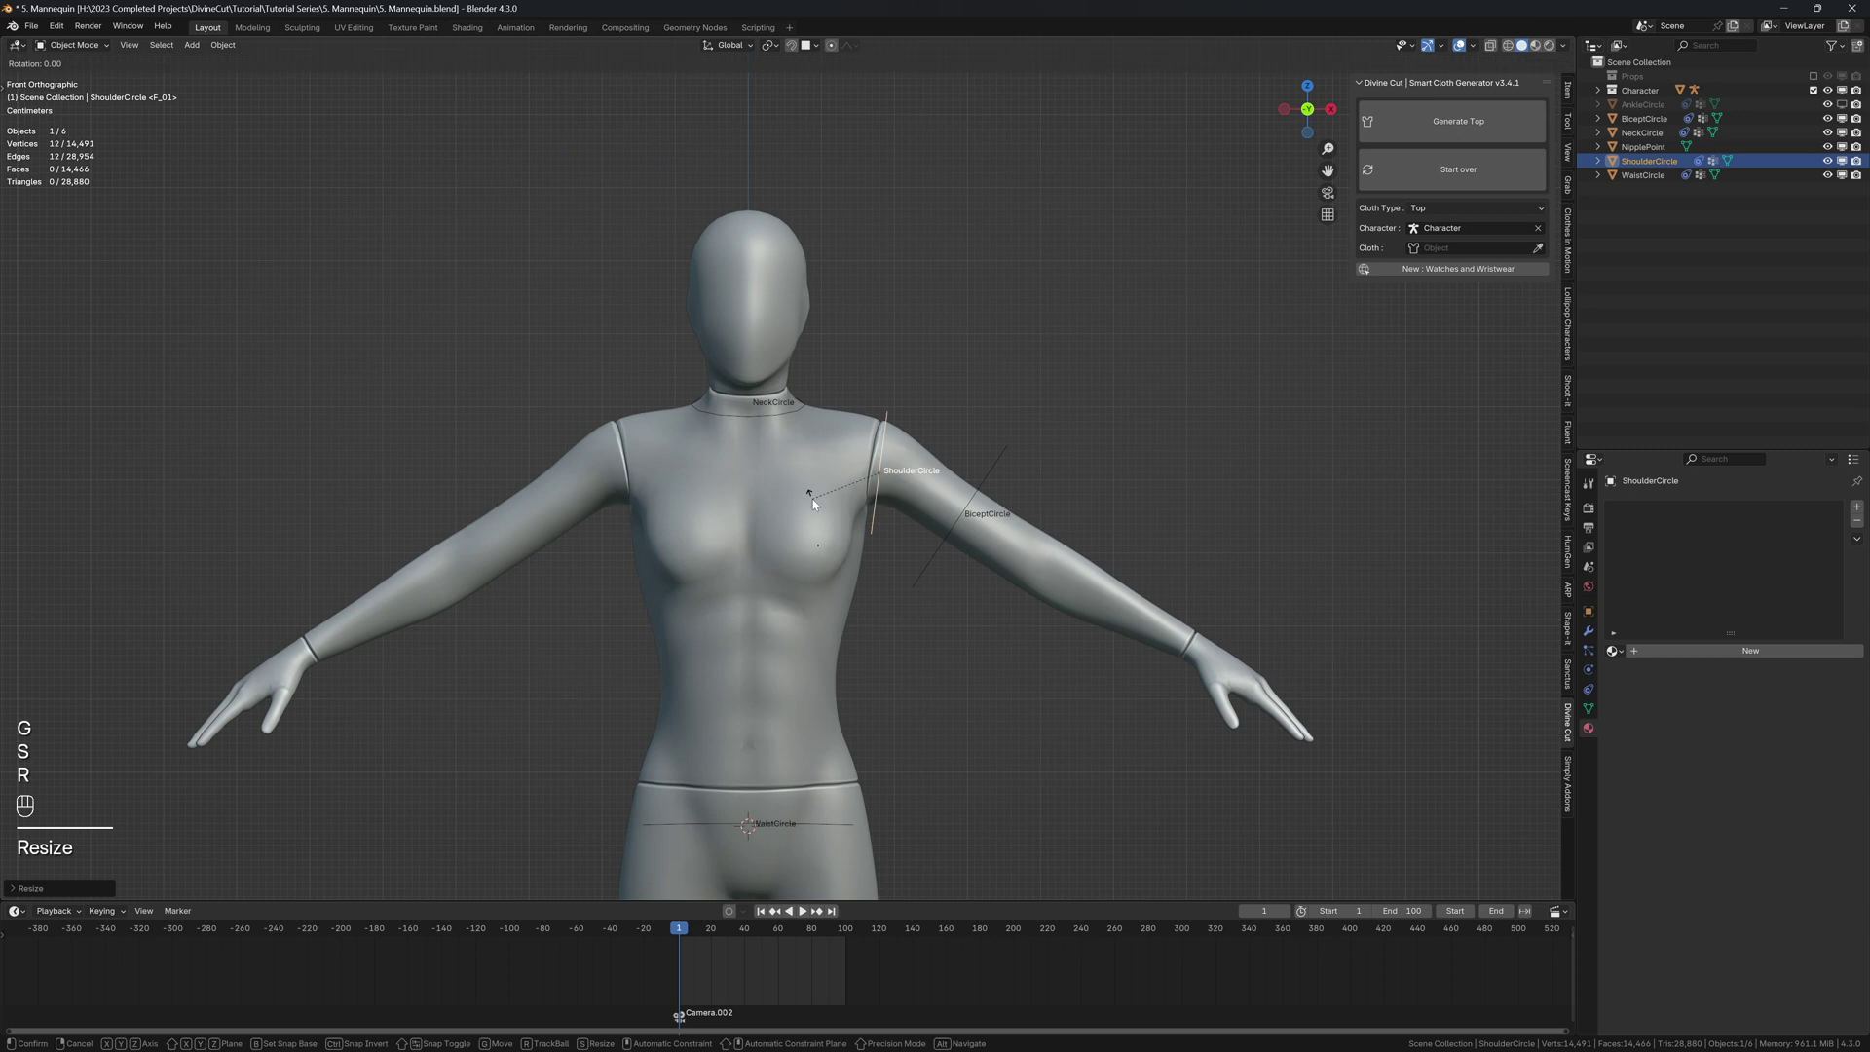
left_click(813, 498)
- Move the BiceptCircle down to the wrist, scale it to about 0.4 and check its alignment from above
left_click(928, 565)
key("g")
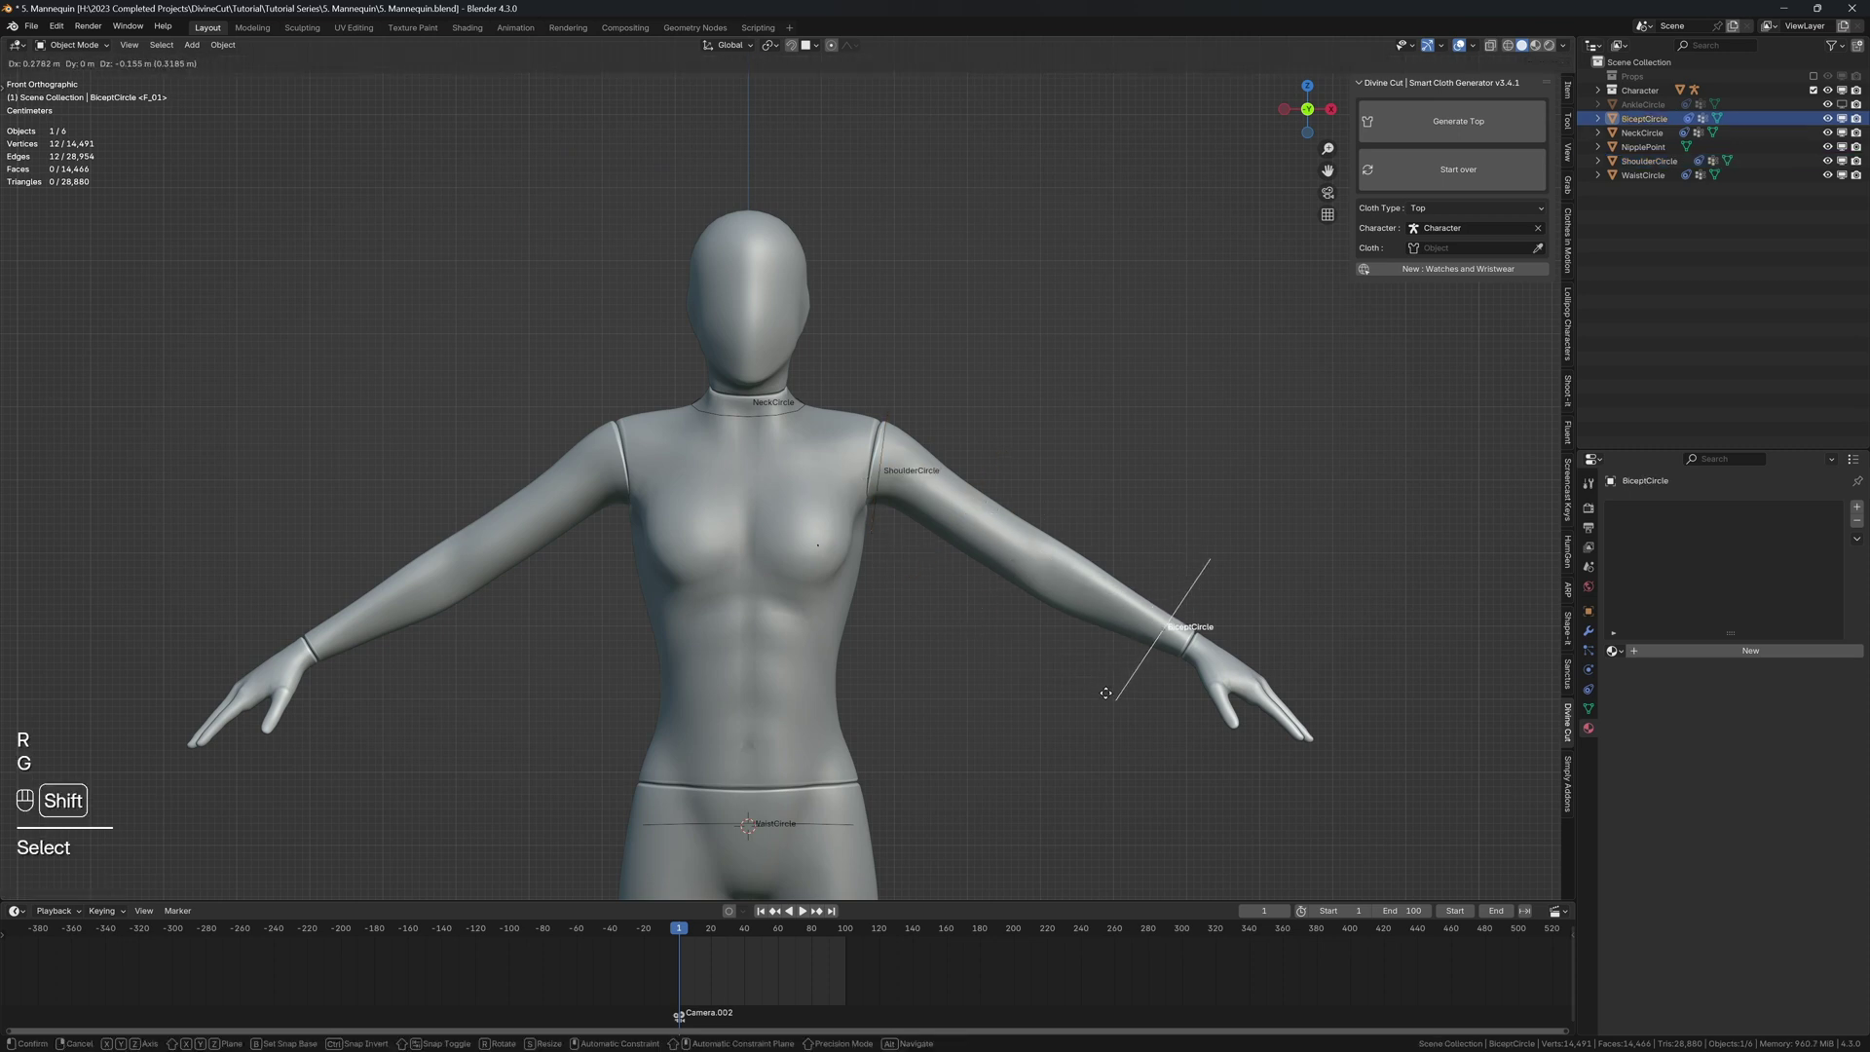
left_click(1302, 799)
key("s")
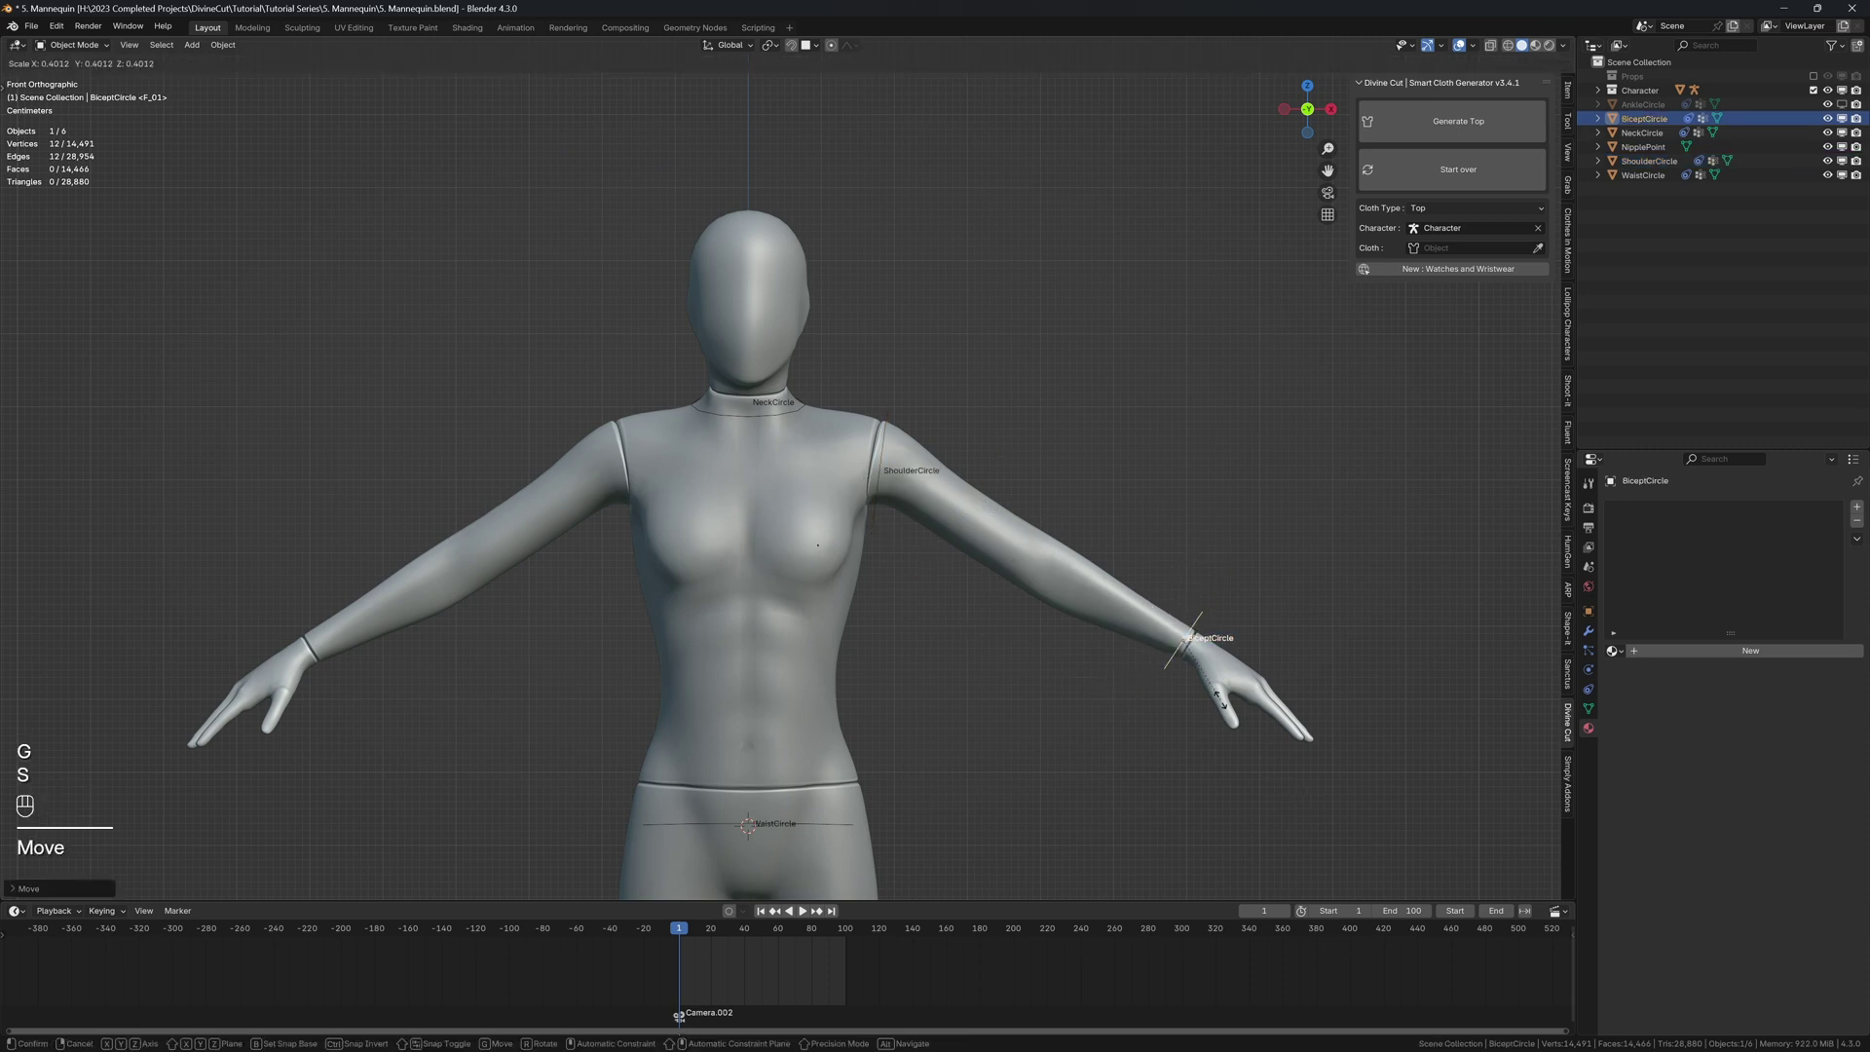
left_click(1219, 693)
key("KP_7")
key("KP_1")
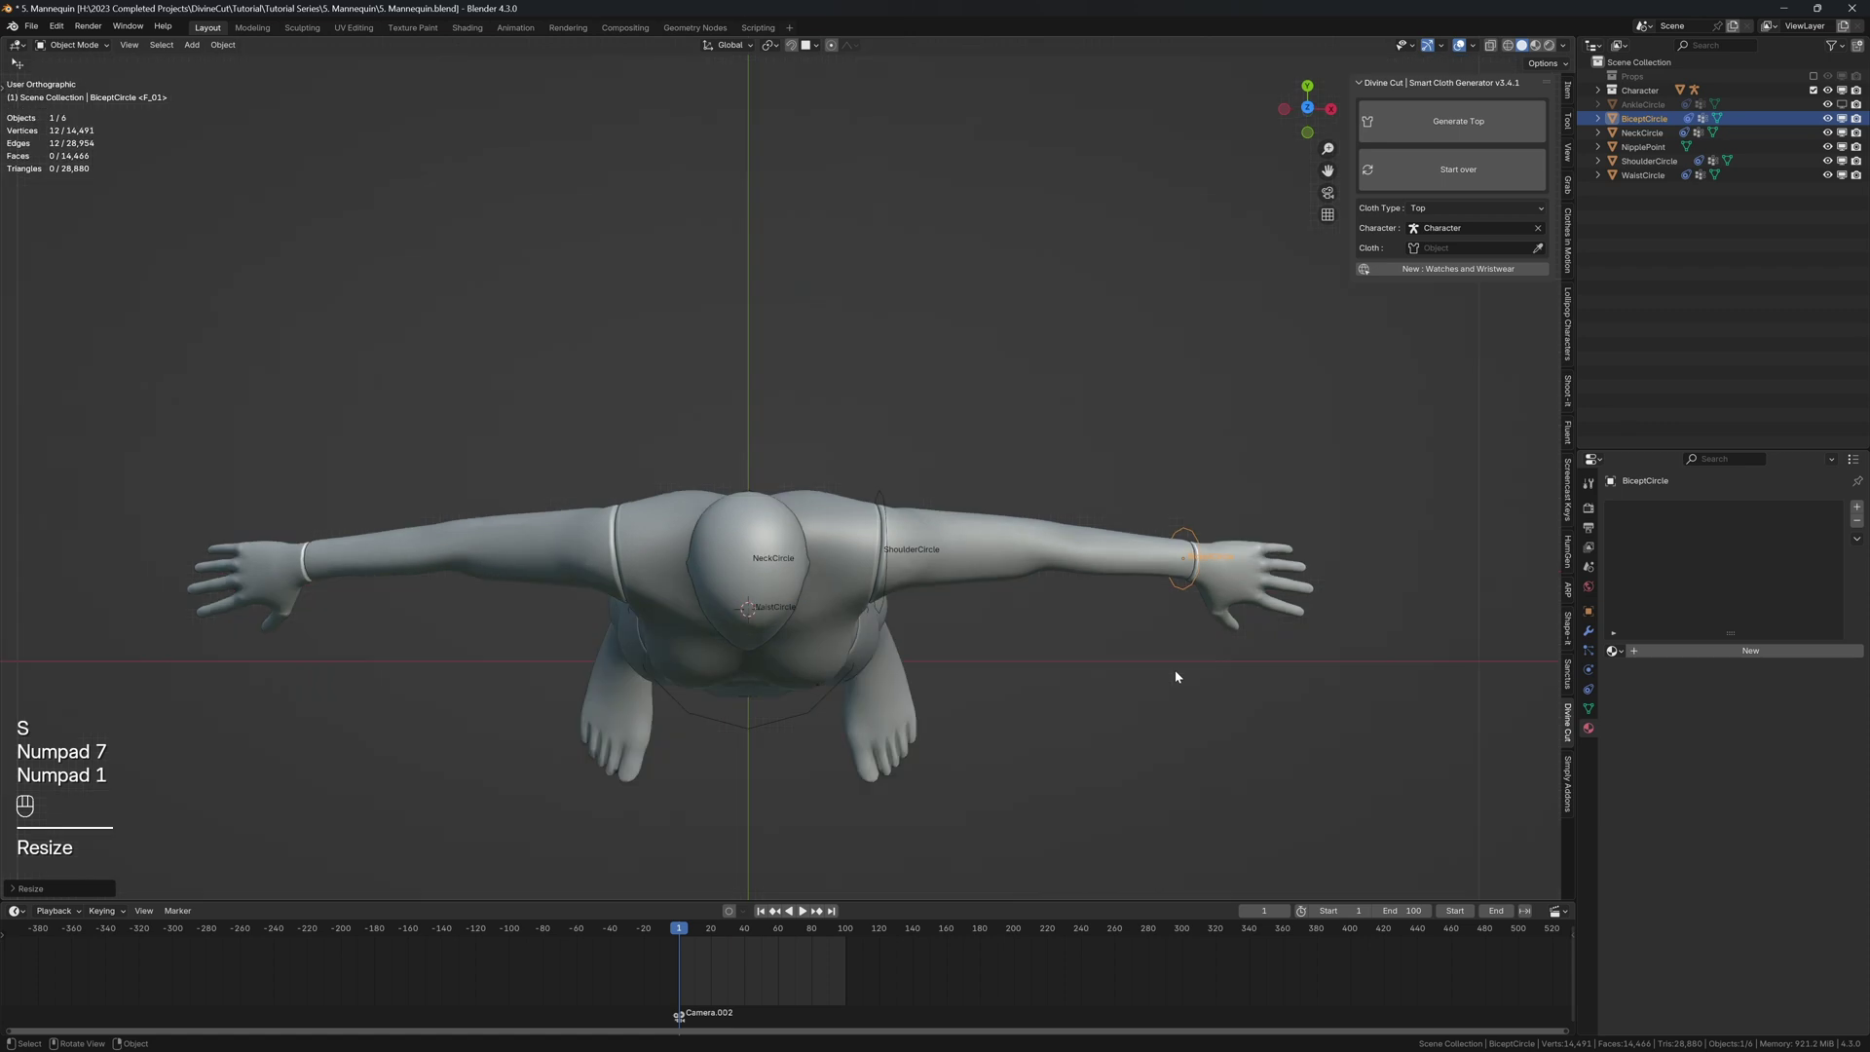
- Lower the WaistCircle along Z to just below the crotch, about 0.14 m down
left_click(842, 826)
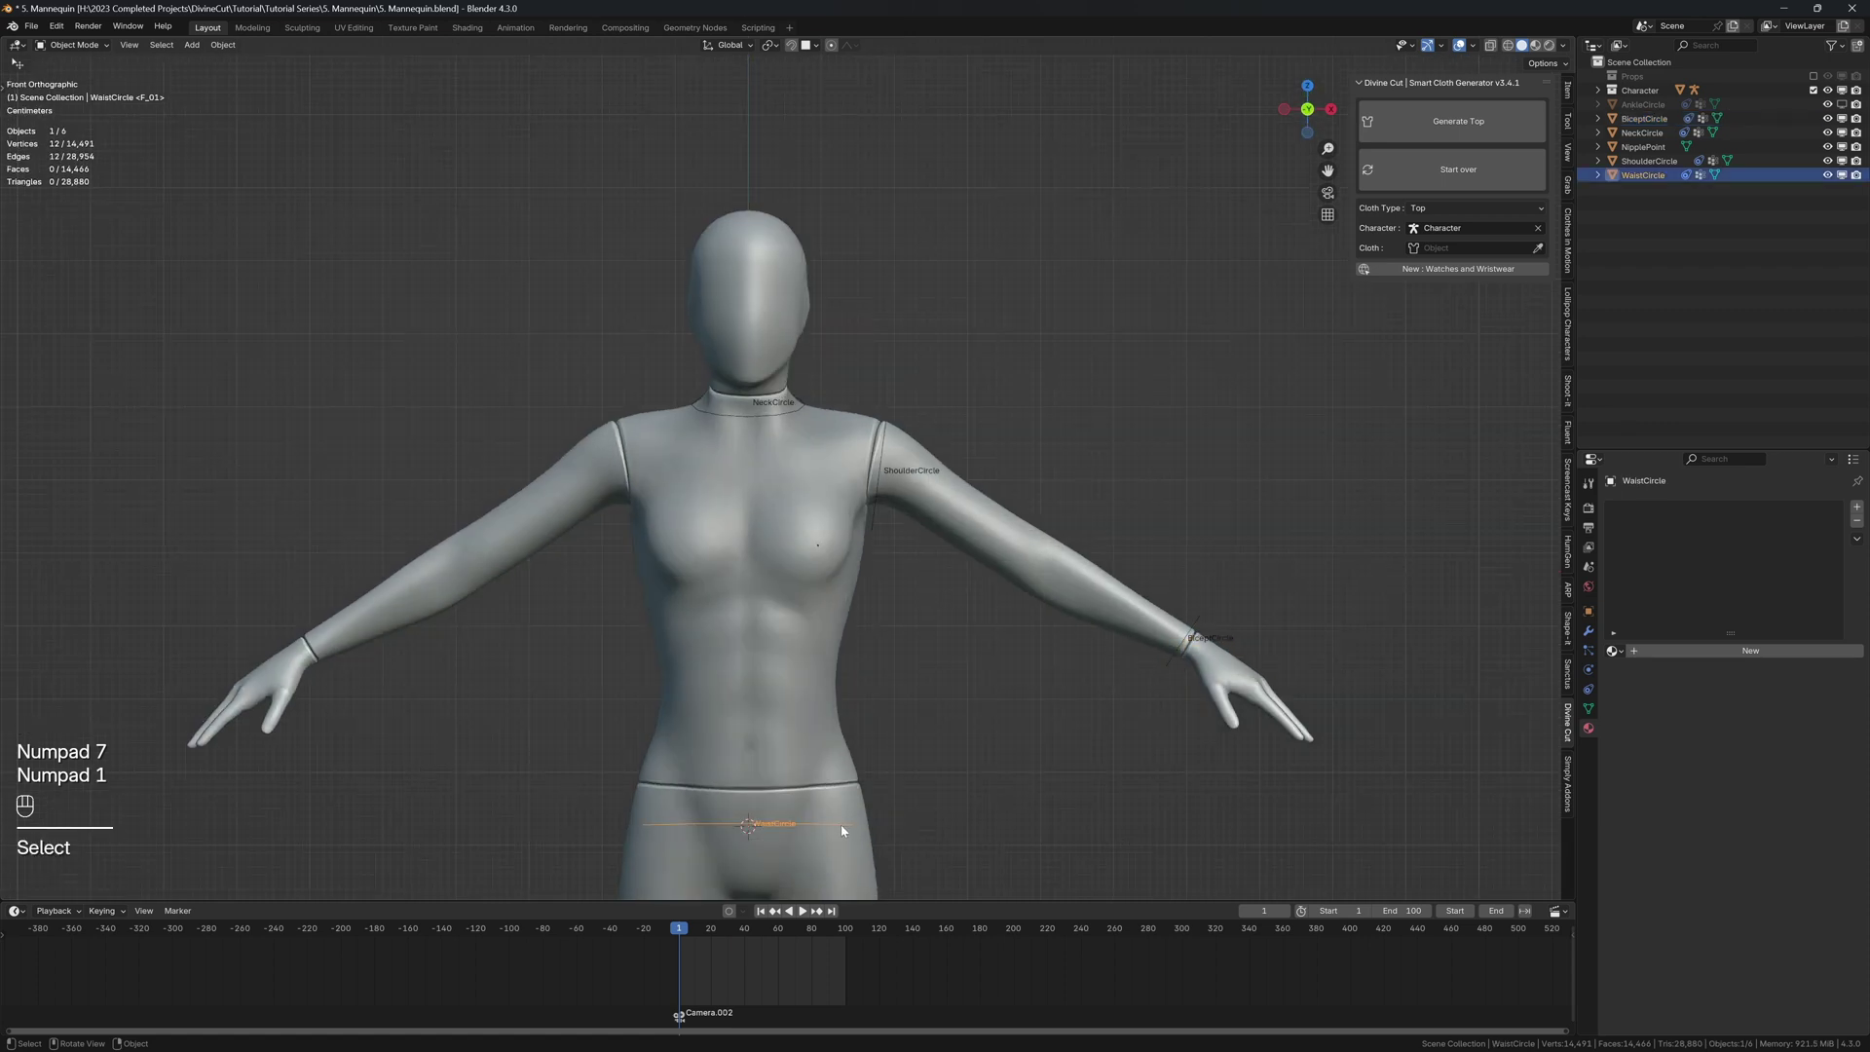
scroll(836, 756, "down", 2)
key("g")
key("z")
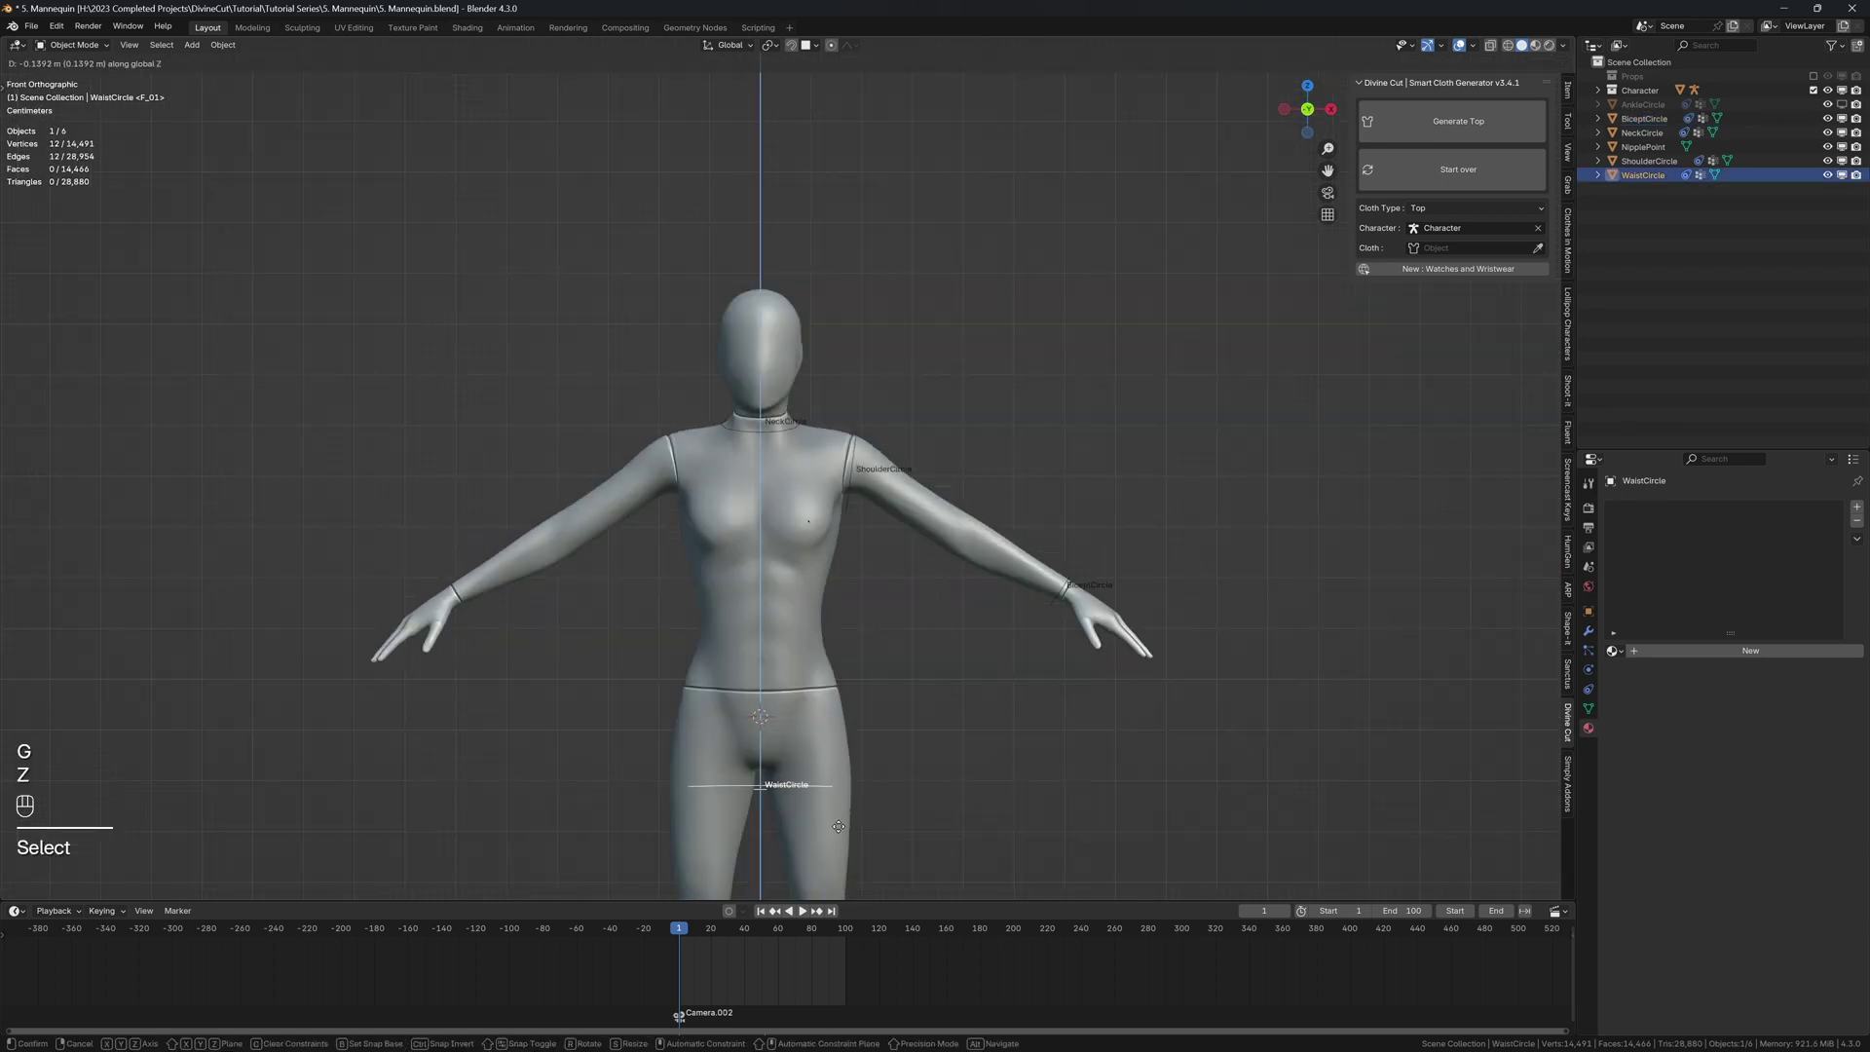
middle_click_drag(841, 834, 923, 722)
- Scale the WaistCircle around the hips, adjust its depth along Y and generate the top
key("s")
left_click(935, 815)
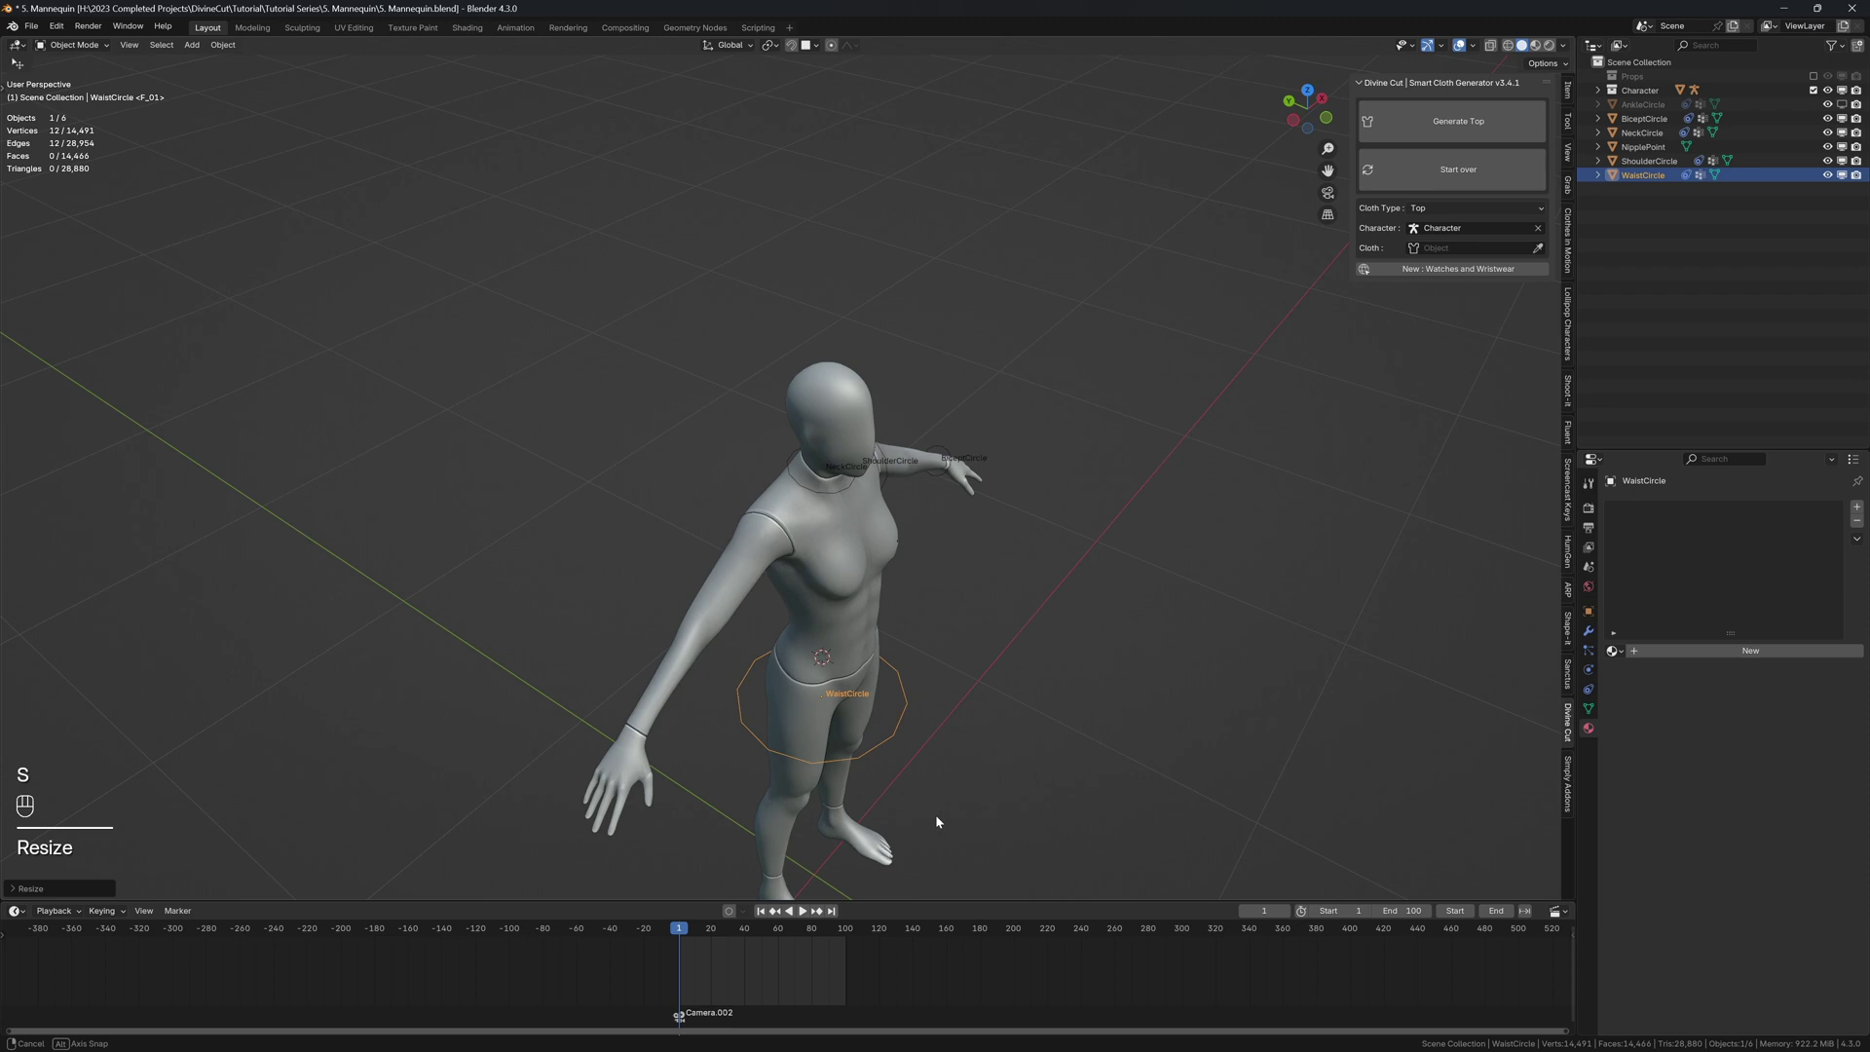
key("s")
key("y")
middle_click_drag(933, 791, 915, 560, "alt")
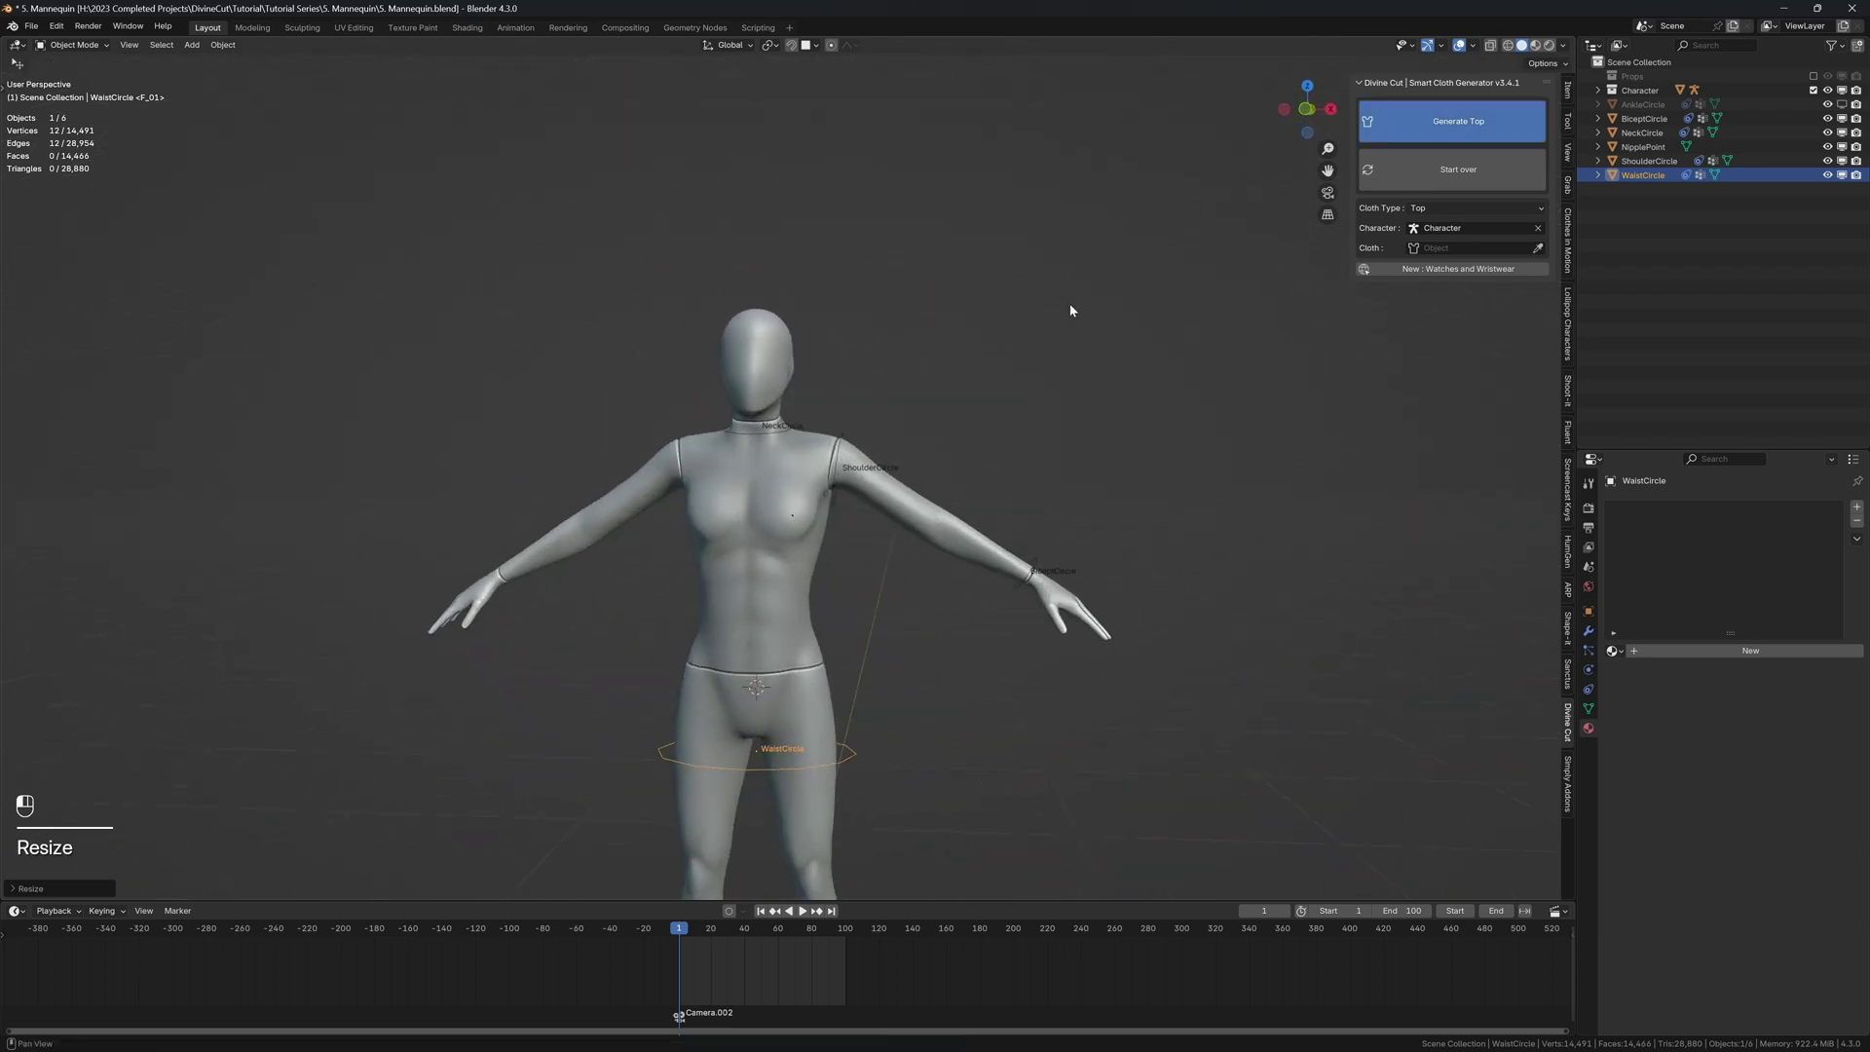
- Play the cloth simulation to preview the T-shirt's drape and return to the first frame
key("shift+space")
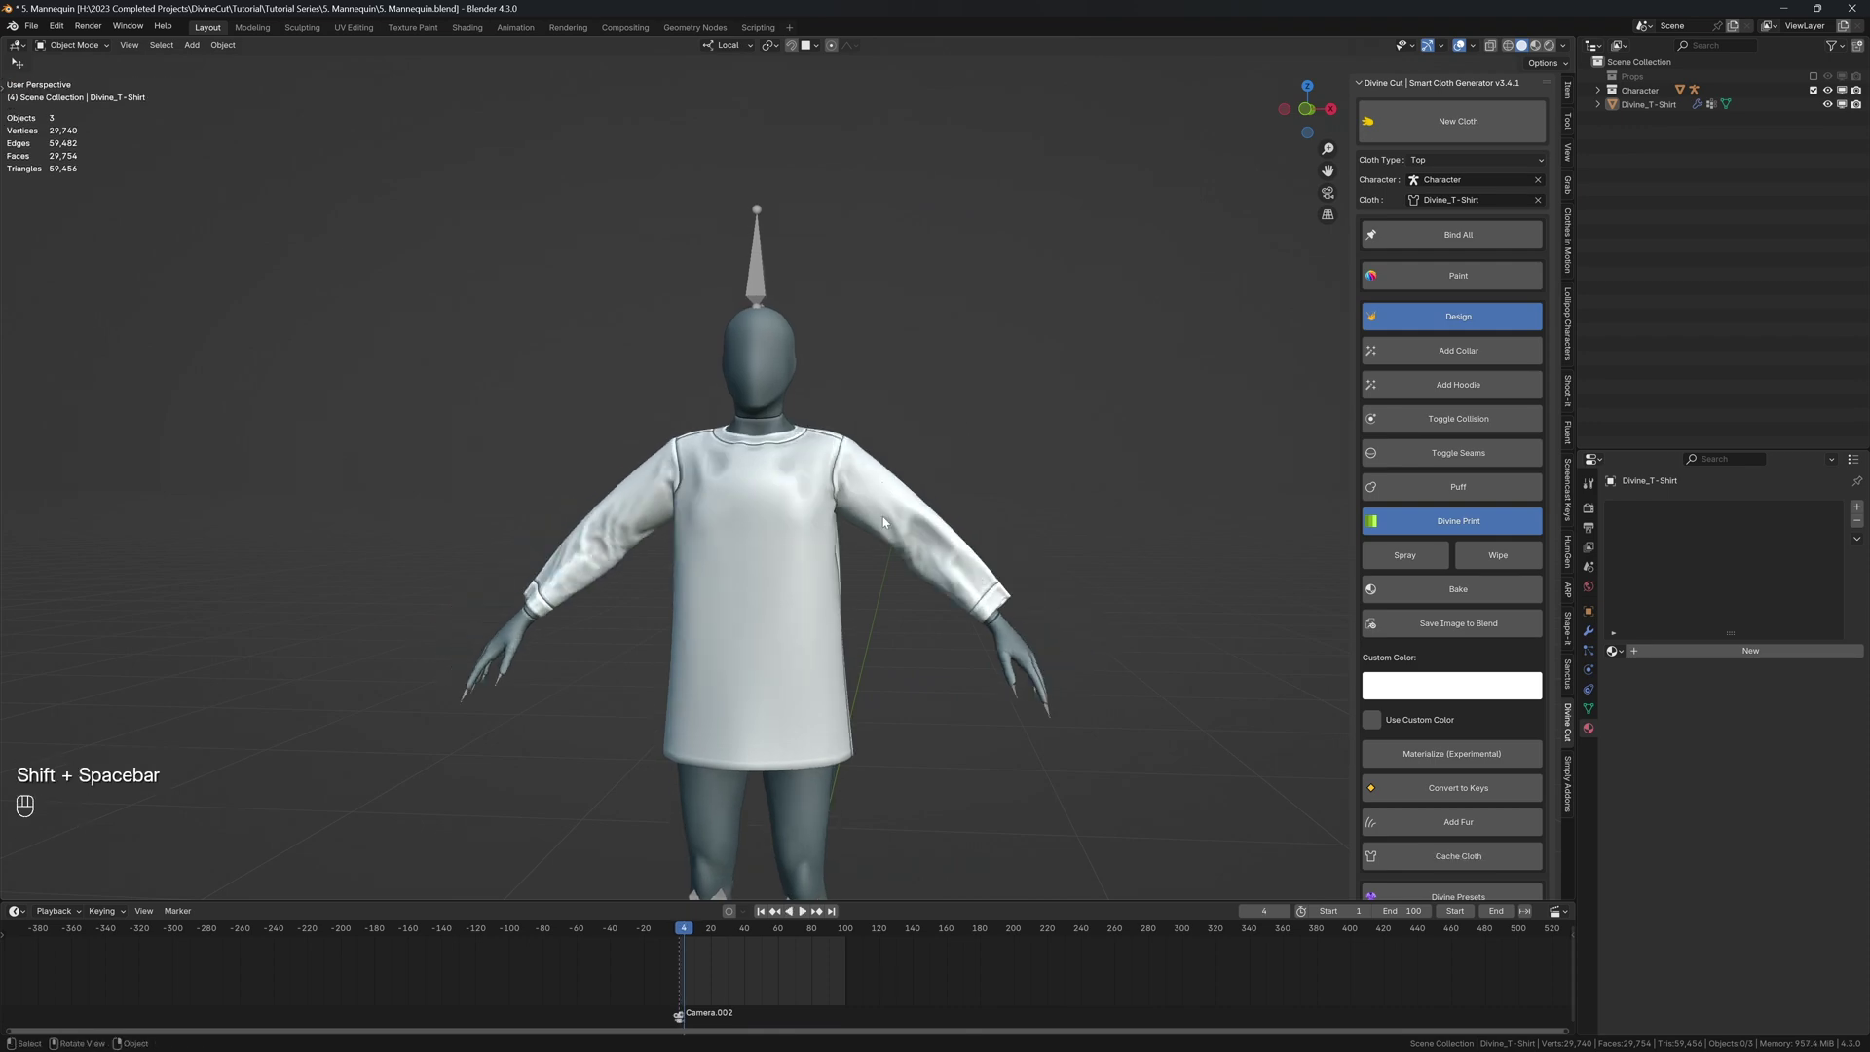
mouse_move(883, 488)
middle_mouse_down()
mouse_move(787, 505)
mouse_move(749, 477)
mouse_move(707, 495)
mouse_move(904, 547)
mouse_move(829, 487)
middle_mouse_up()
key("shift+Left")
- Open the T-shirt in Sculpt Mode with a wireframe side view and set the Elastic Grab radius to 159 px
left_click(707, 495)
key("KP_3")
key("q")
scroll(881, 545, "up", 3)
key("z")
left_click(709, 484)
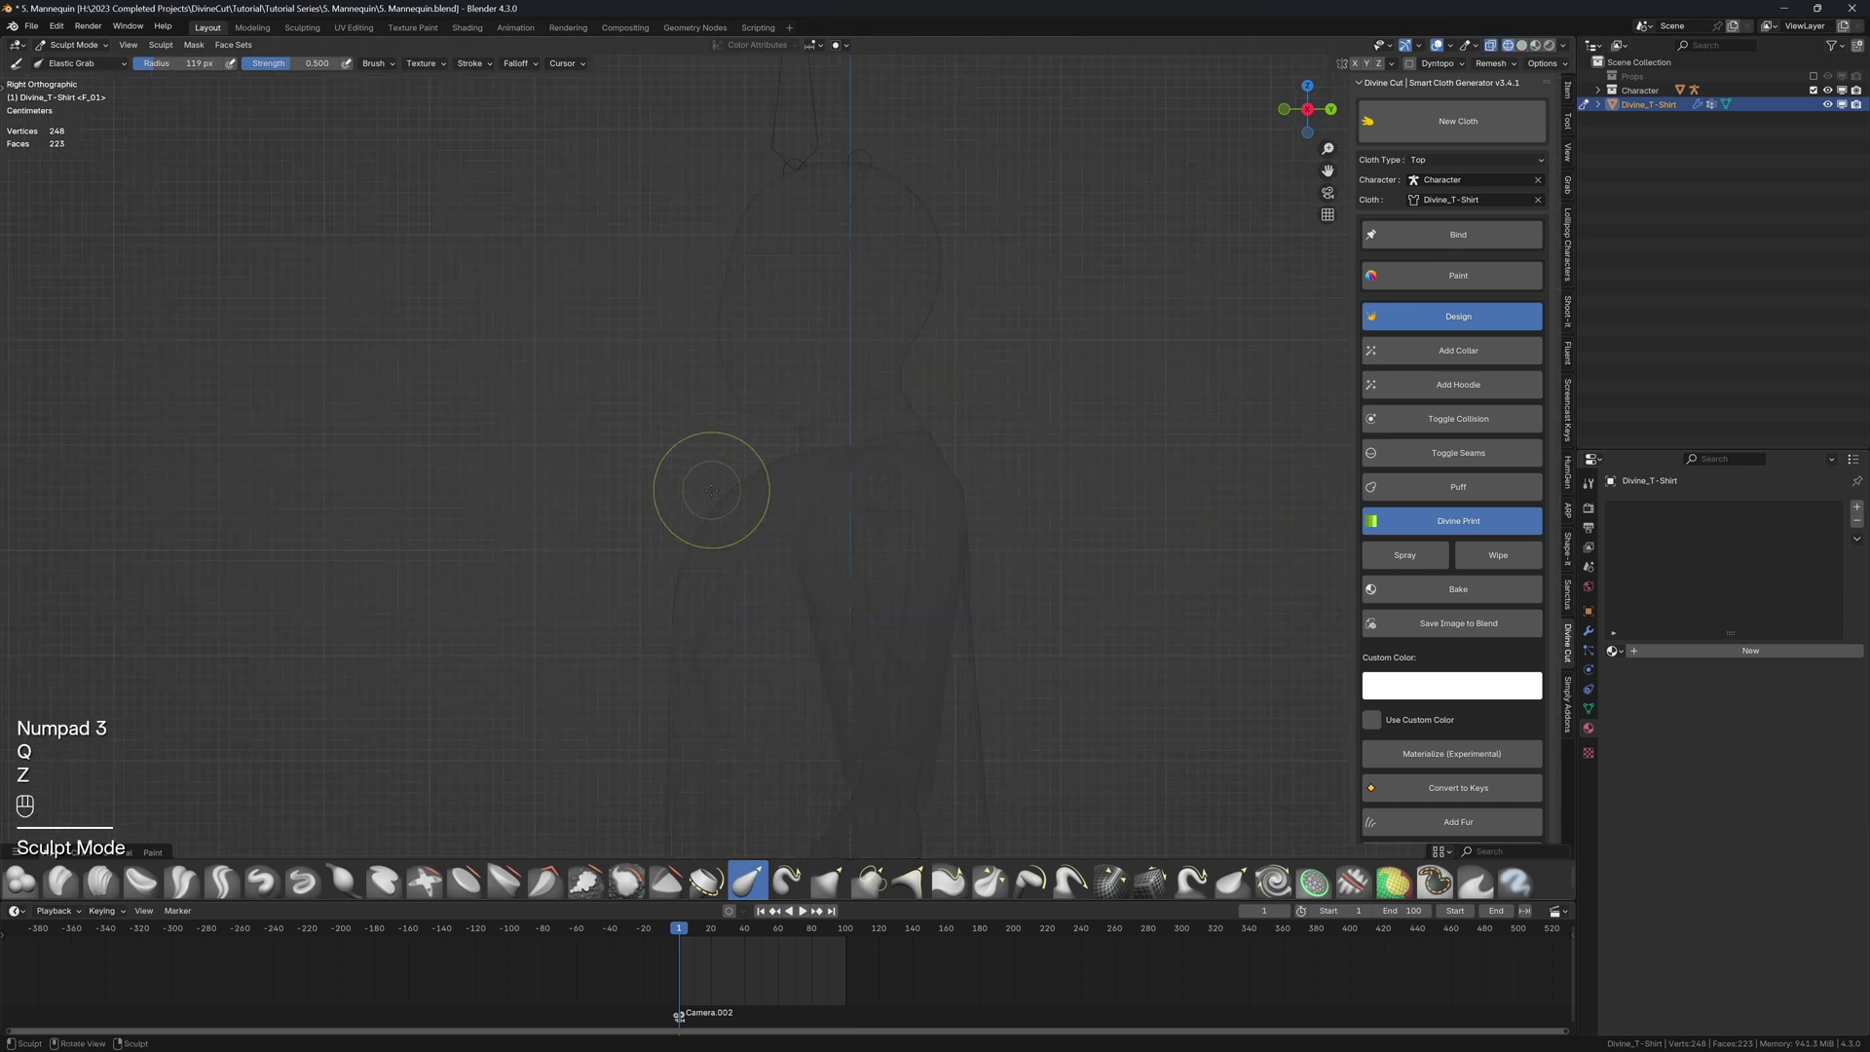
key("f")
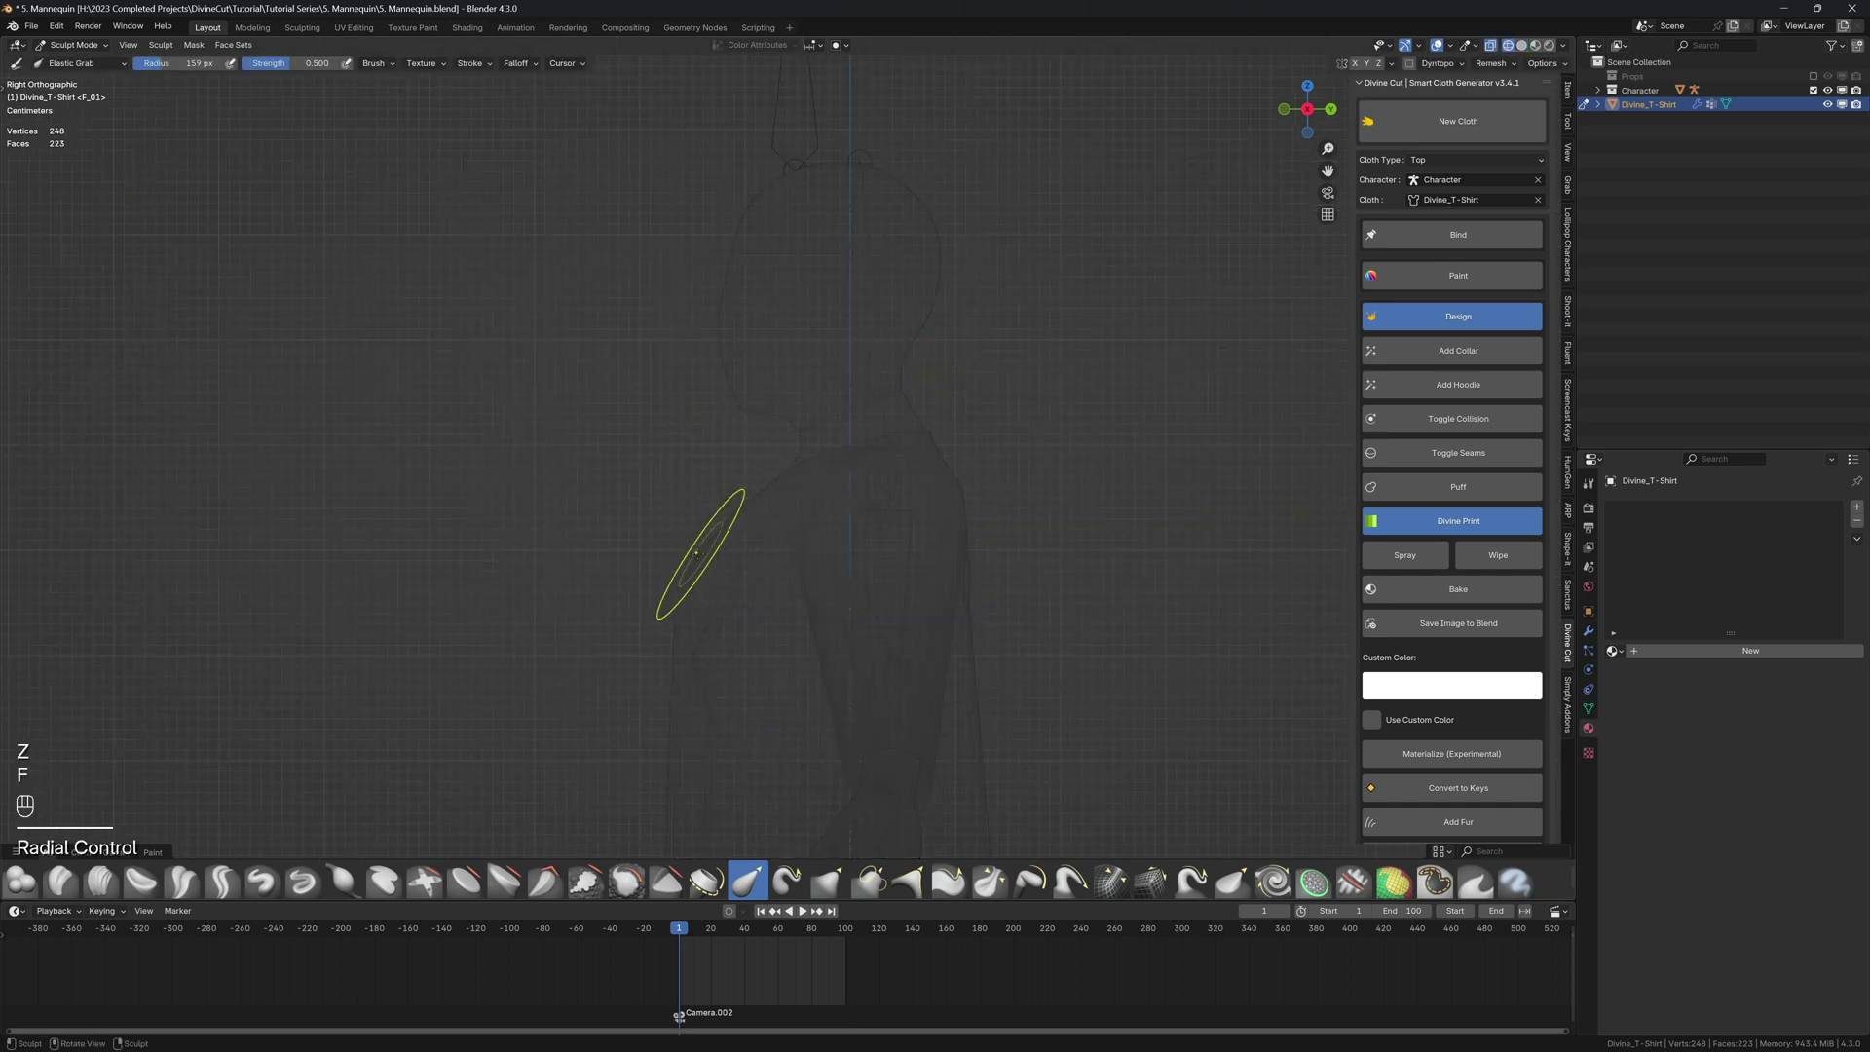
- Pull the shirt's chest outward with Elastic Grab to clear the body, checking it in solid shading
left_click_drag(732, 543, 735, 550)
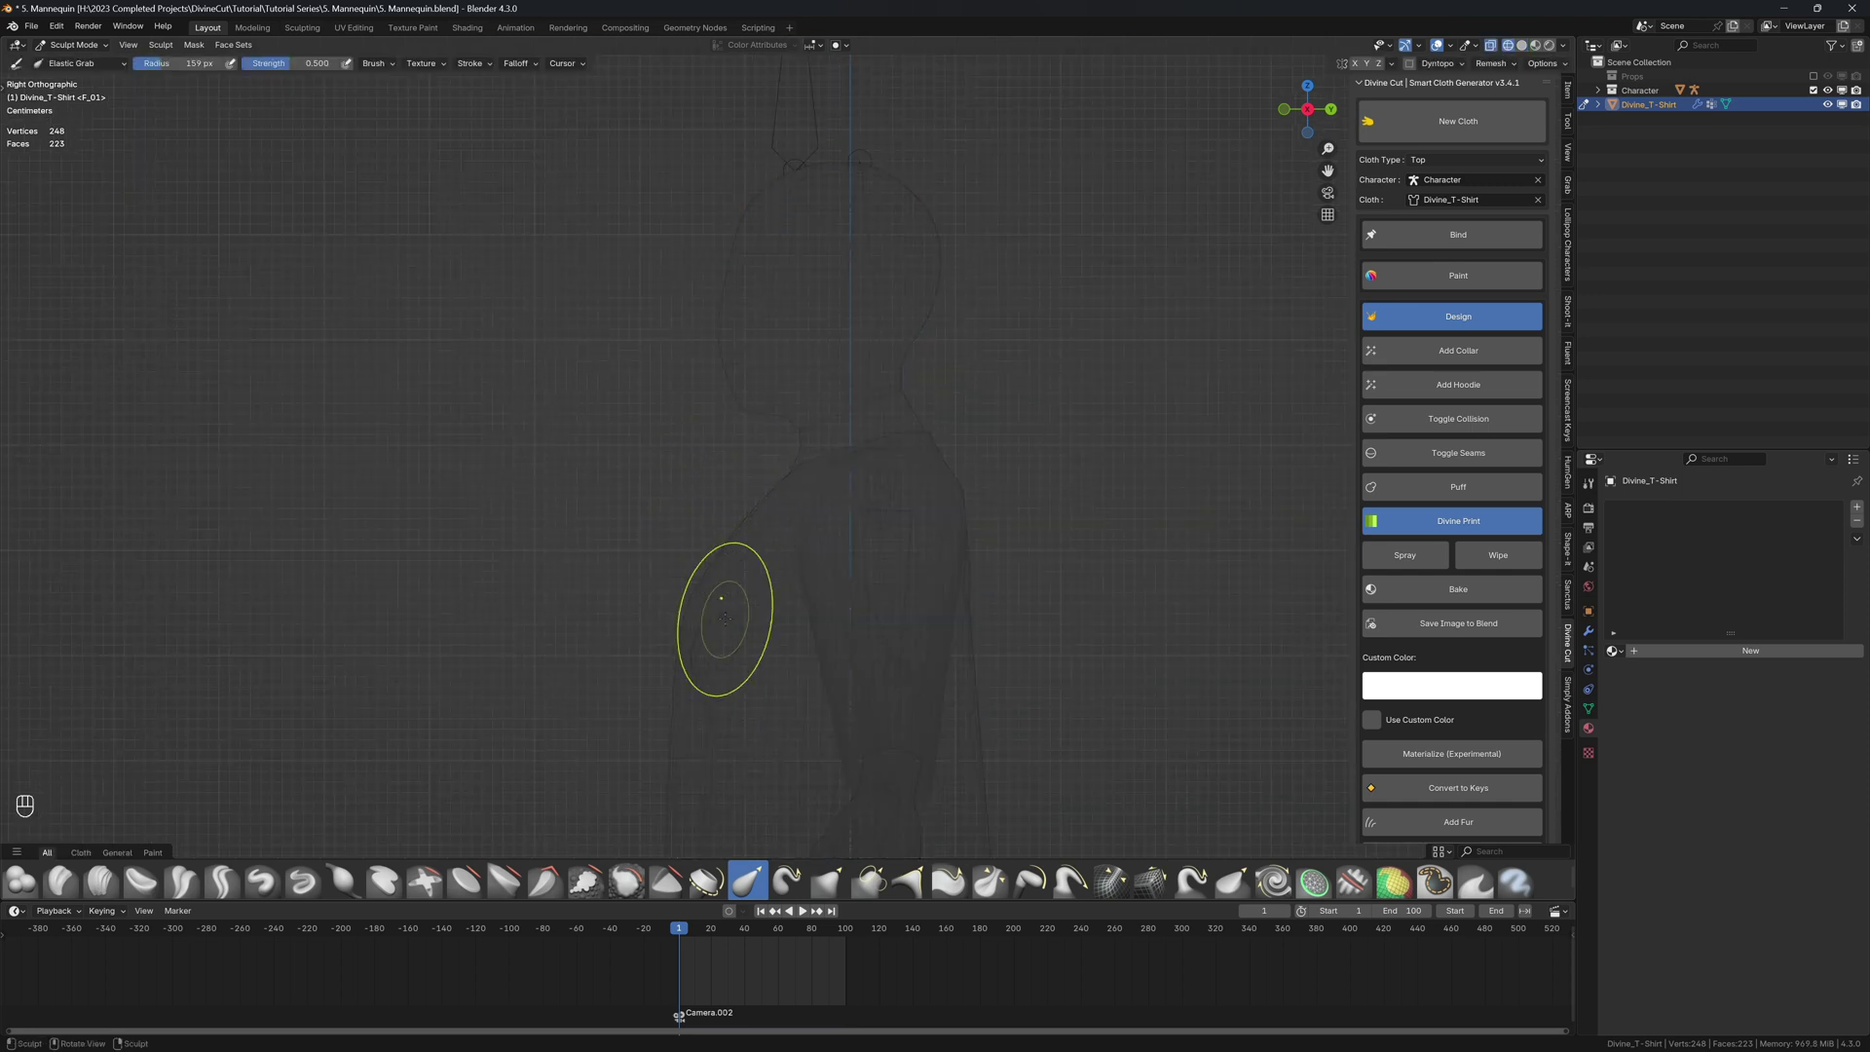
key("z")
left_click(793, 623)
left_click_drag(708, 638, 682, 648)
middle_click_drag(682, 653, 847, 697)
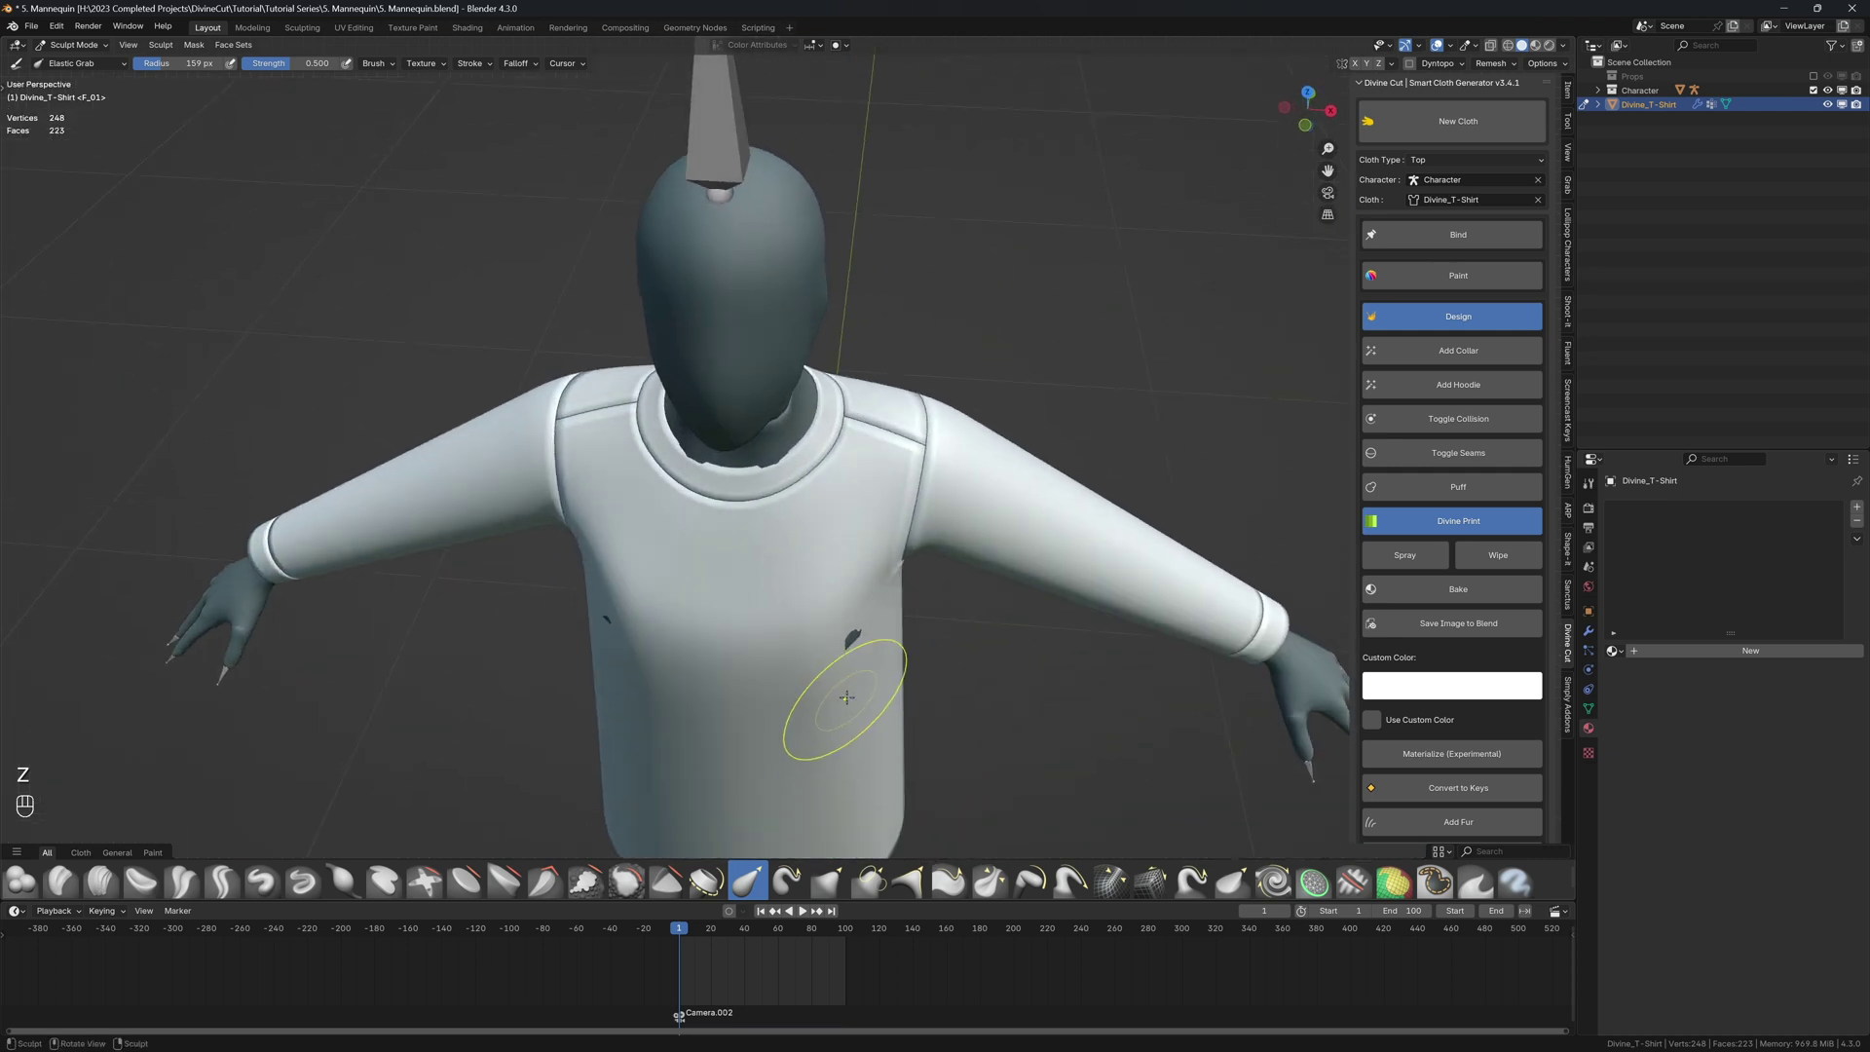
left_click_drag(853, 665, 868, 654)
- Inflate the shirt's upper back over the exposed shoulder blades and return to Object Mode
mouse_move(793, 555)
middle_mouse_down()
mouse_move(714, 534)
mouse_move(802, 526)
mouse_move(873, 662)
middle_mouse_up()
key("KP_3")
key("i")
left_click(875, 657)
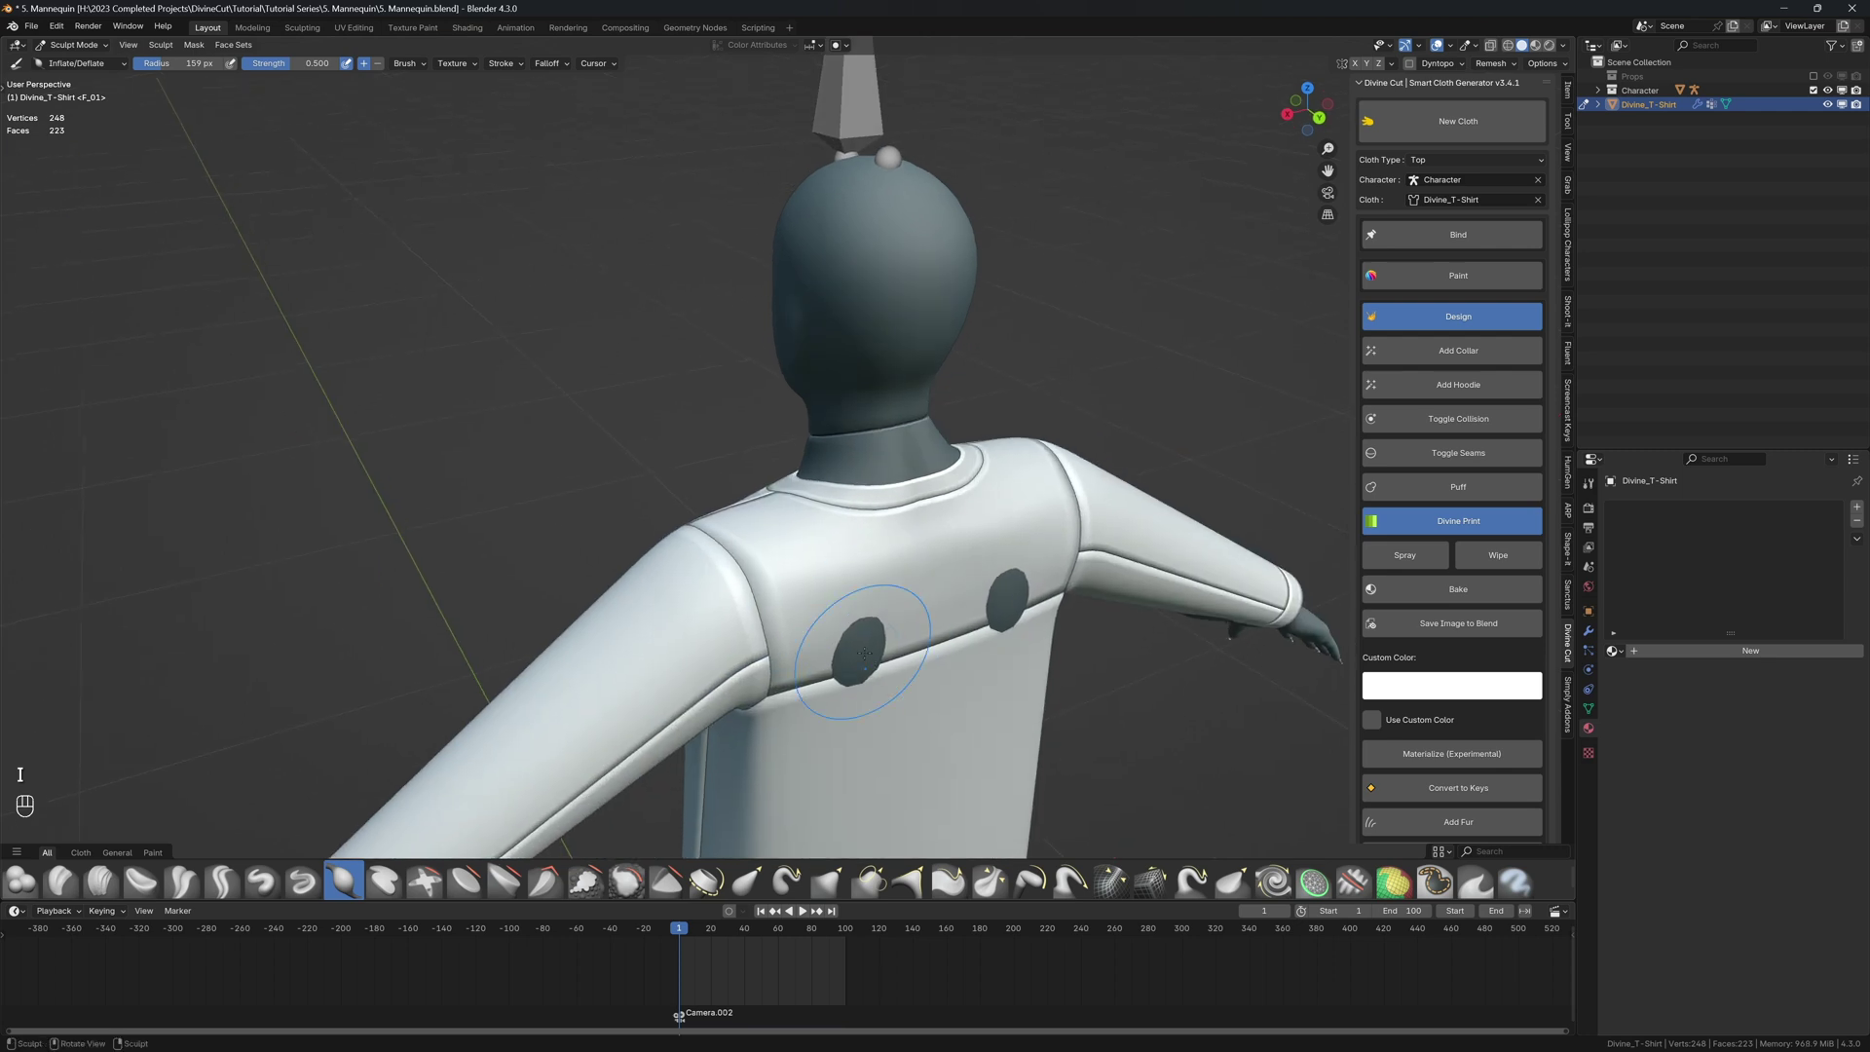
left_click_drag(865, 650, 843, 682)
key("q")
mouse_move(822, 638)
middle_mouse_down()
mouse_move(1085, 601)
mouse_move(948, 481)
mouse_move(1058, 442)
mouse_move(820, 500)
middle_mouse_up()
left_click(857, 625)
scroll(1085, 600, "down", 3)
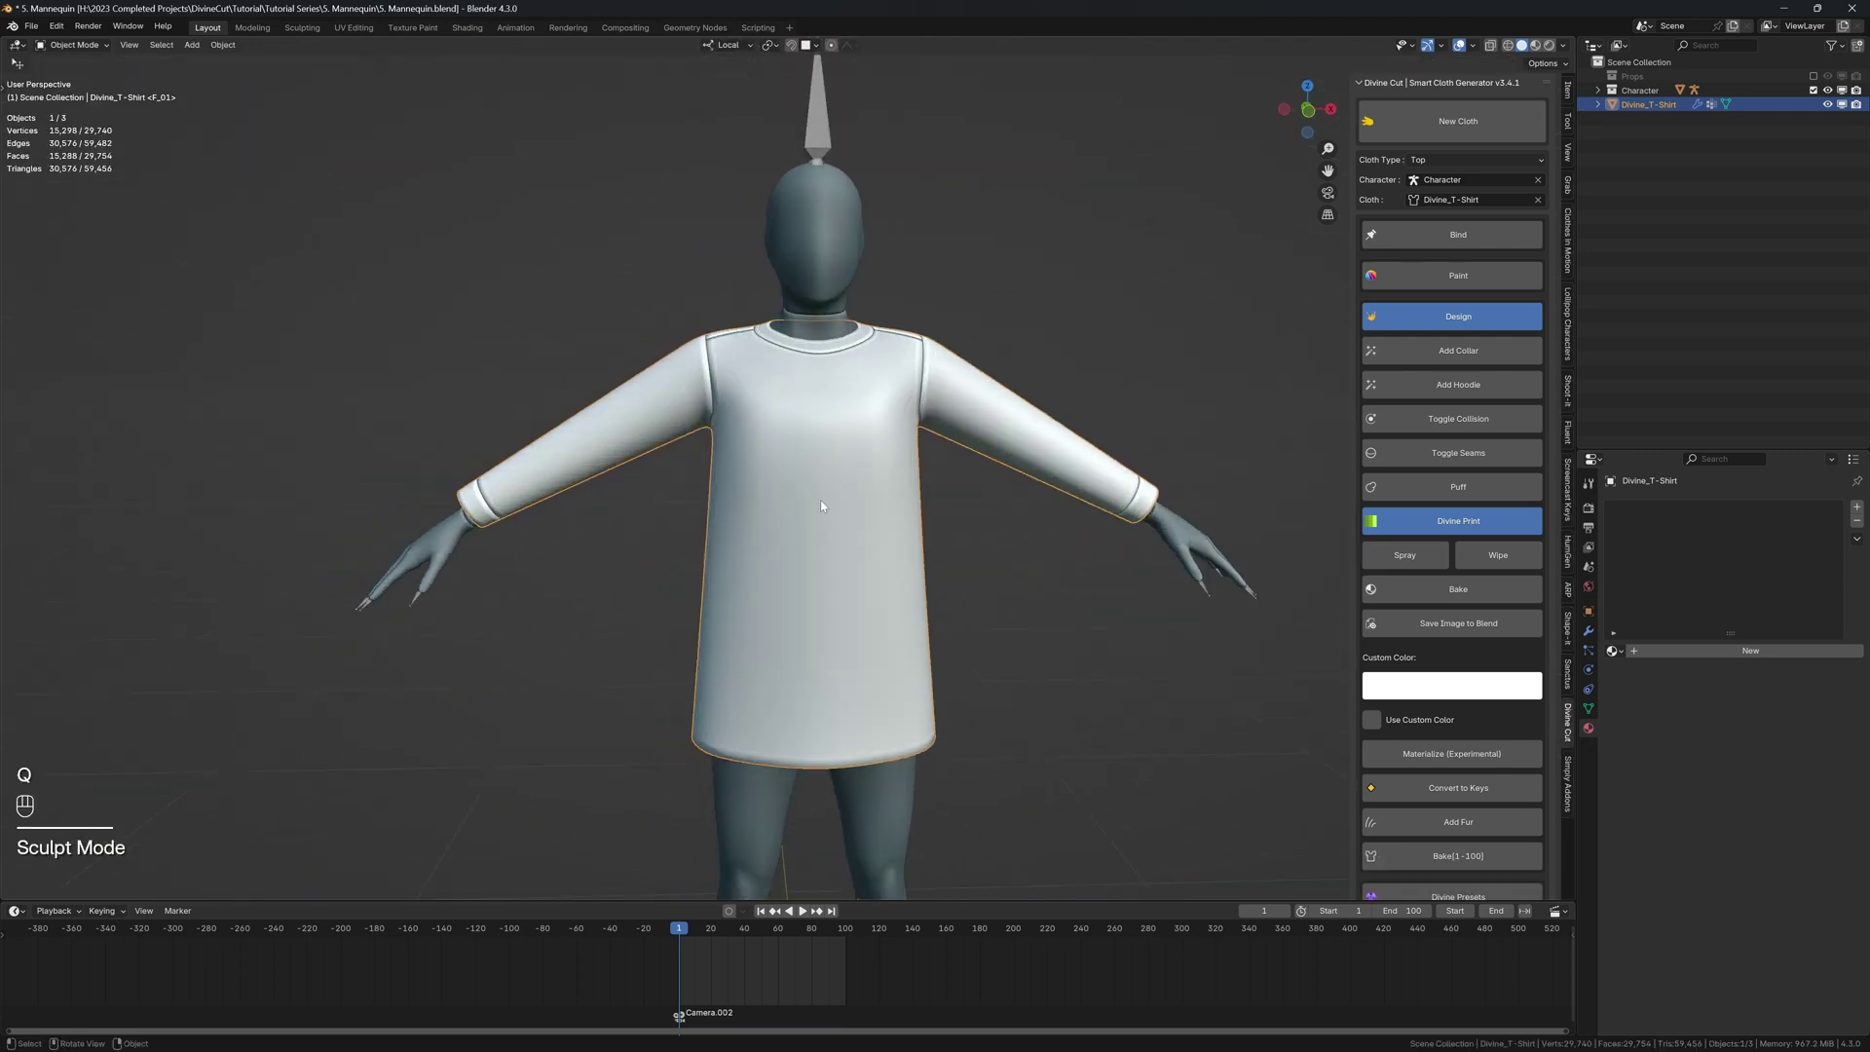
- Examine the T-shirt's side profile in wireframe, and switch from the Design options to the Divine Physics options
key("KP_3")
key("z")
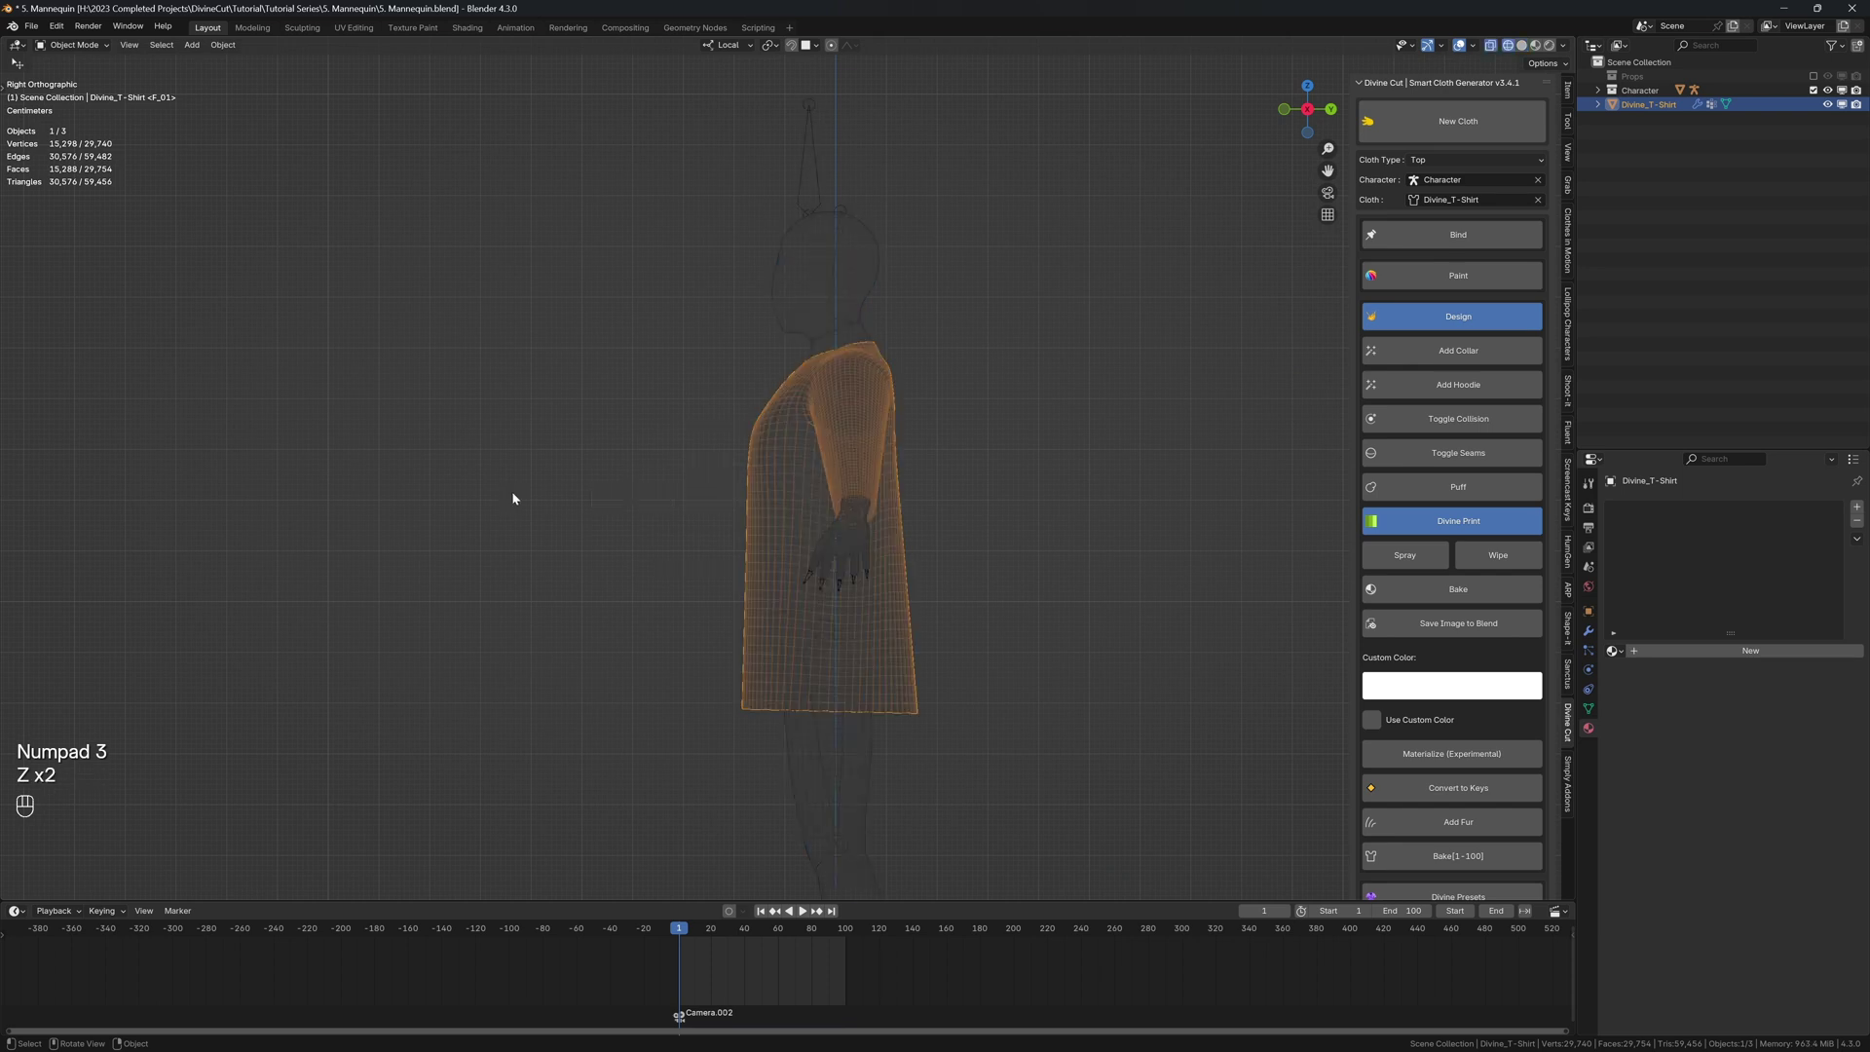
key("z")
middle_click_drag(756, 492, 757, 434)
left_click(1377, 320)
left_click(1385, 361)
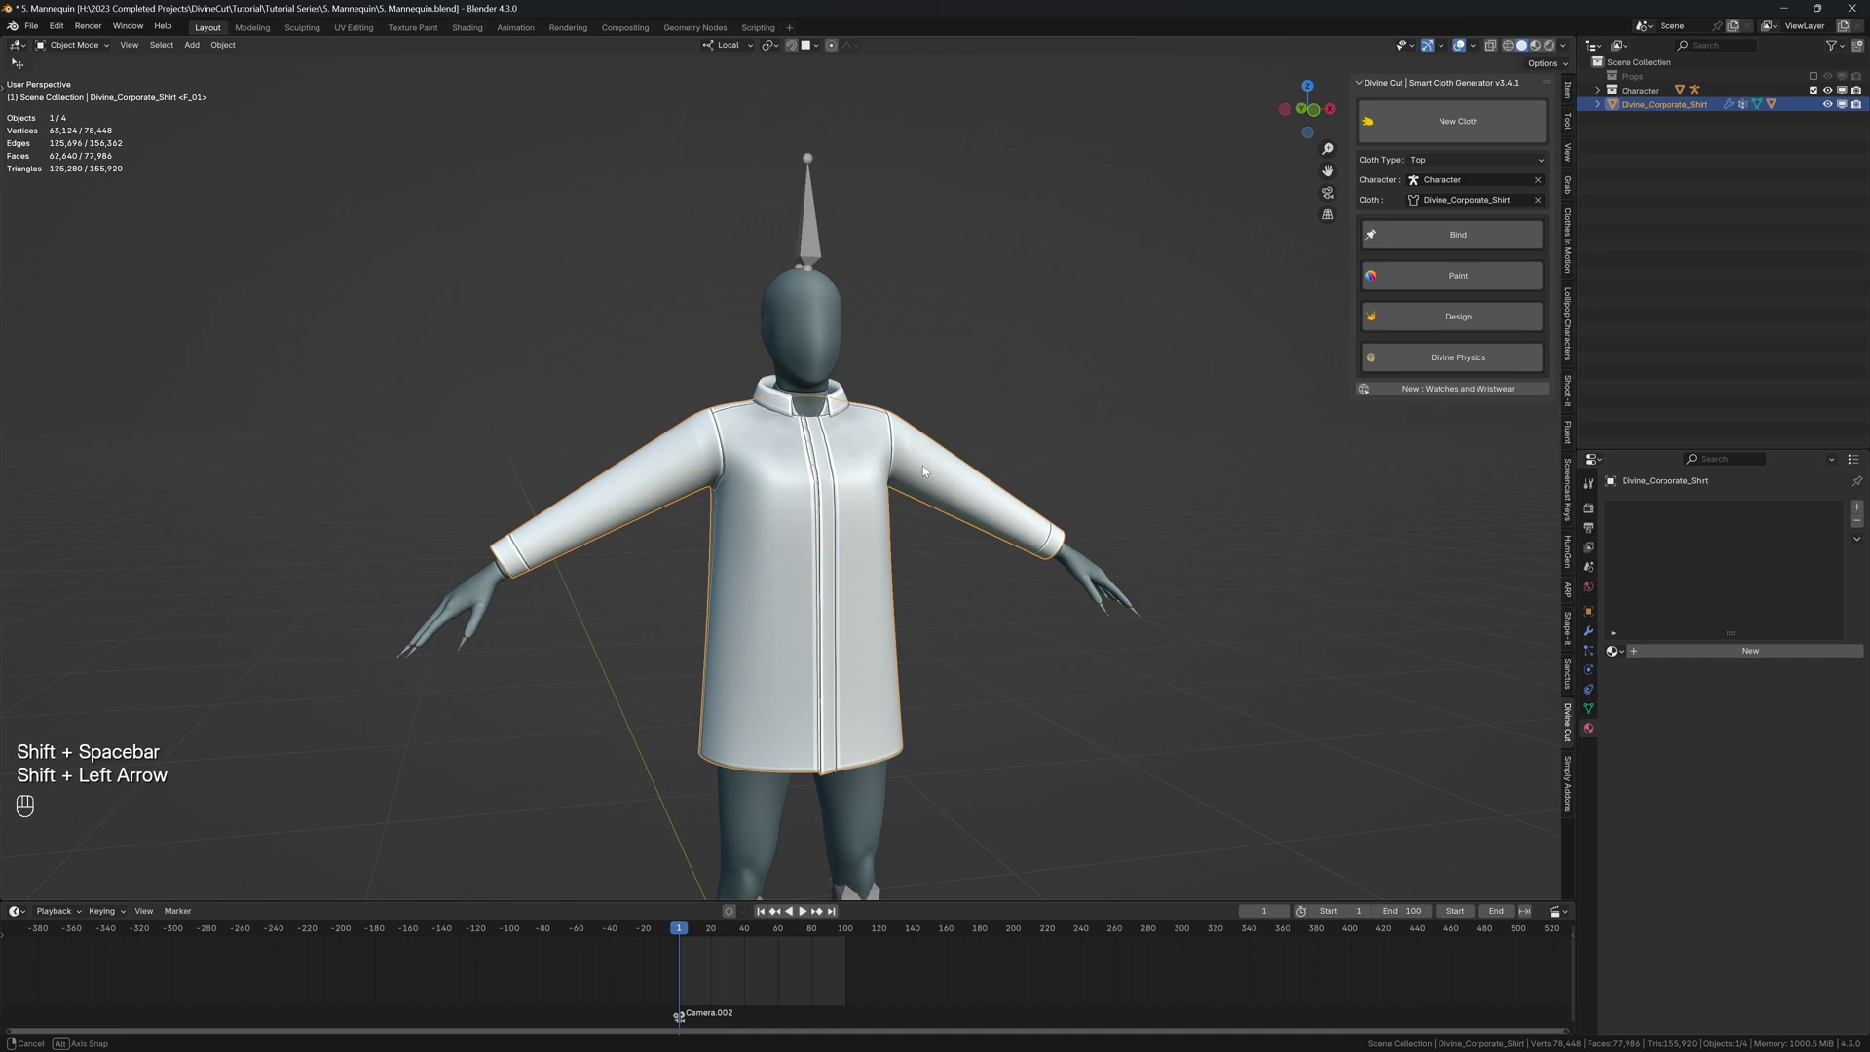
- Select the corporate shirt's collar and run the cloth simulation to frame 7
middle_click_drag(901, 448, 789, 451)
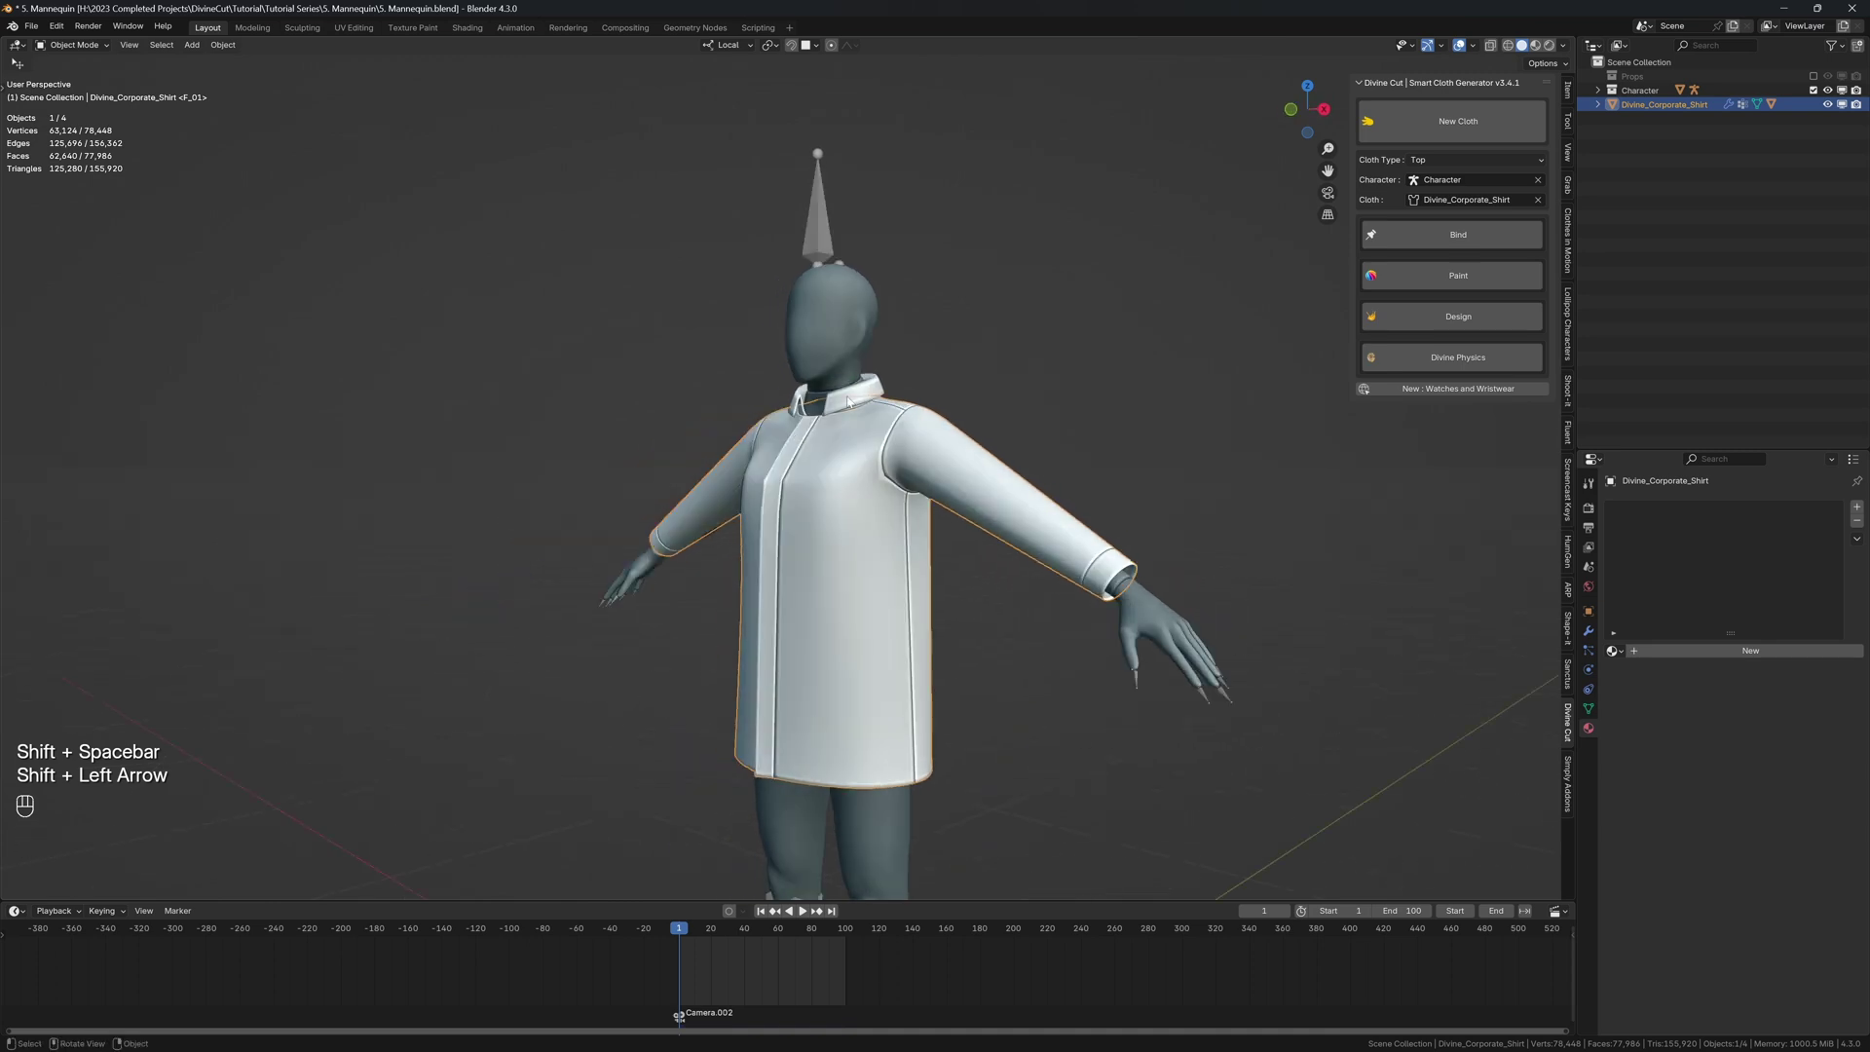
left_click(857, 399)
middle_click_drag(857, 399, 956, 409)
middle_click_drag(956, 409, 780, 438, "shift")
scroll(835, 434, "up", 3)
middle_click_drag(1032, 438, 892, 435)
key("shift+space")
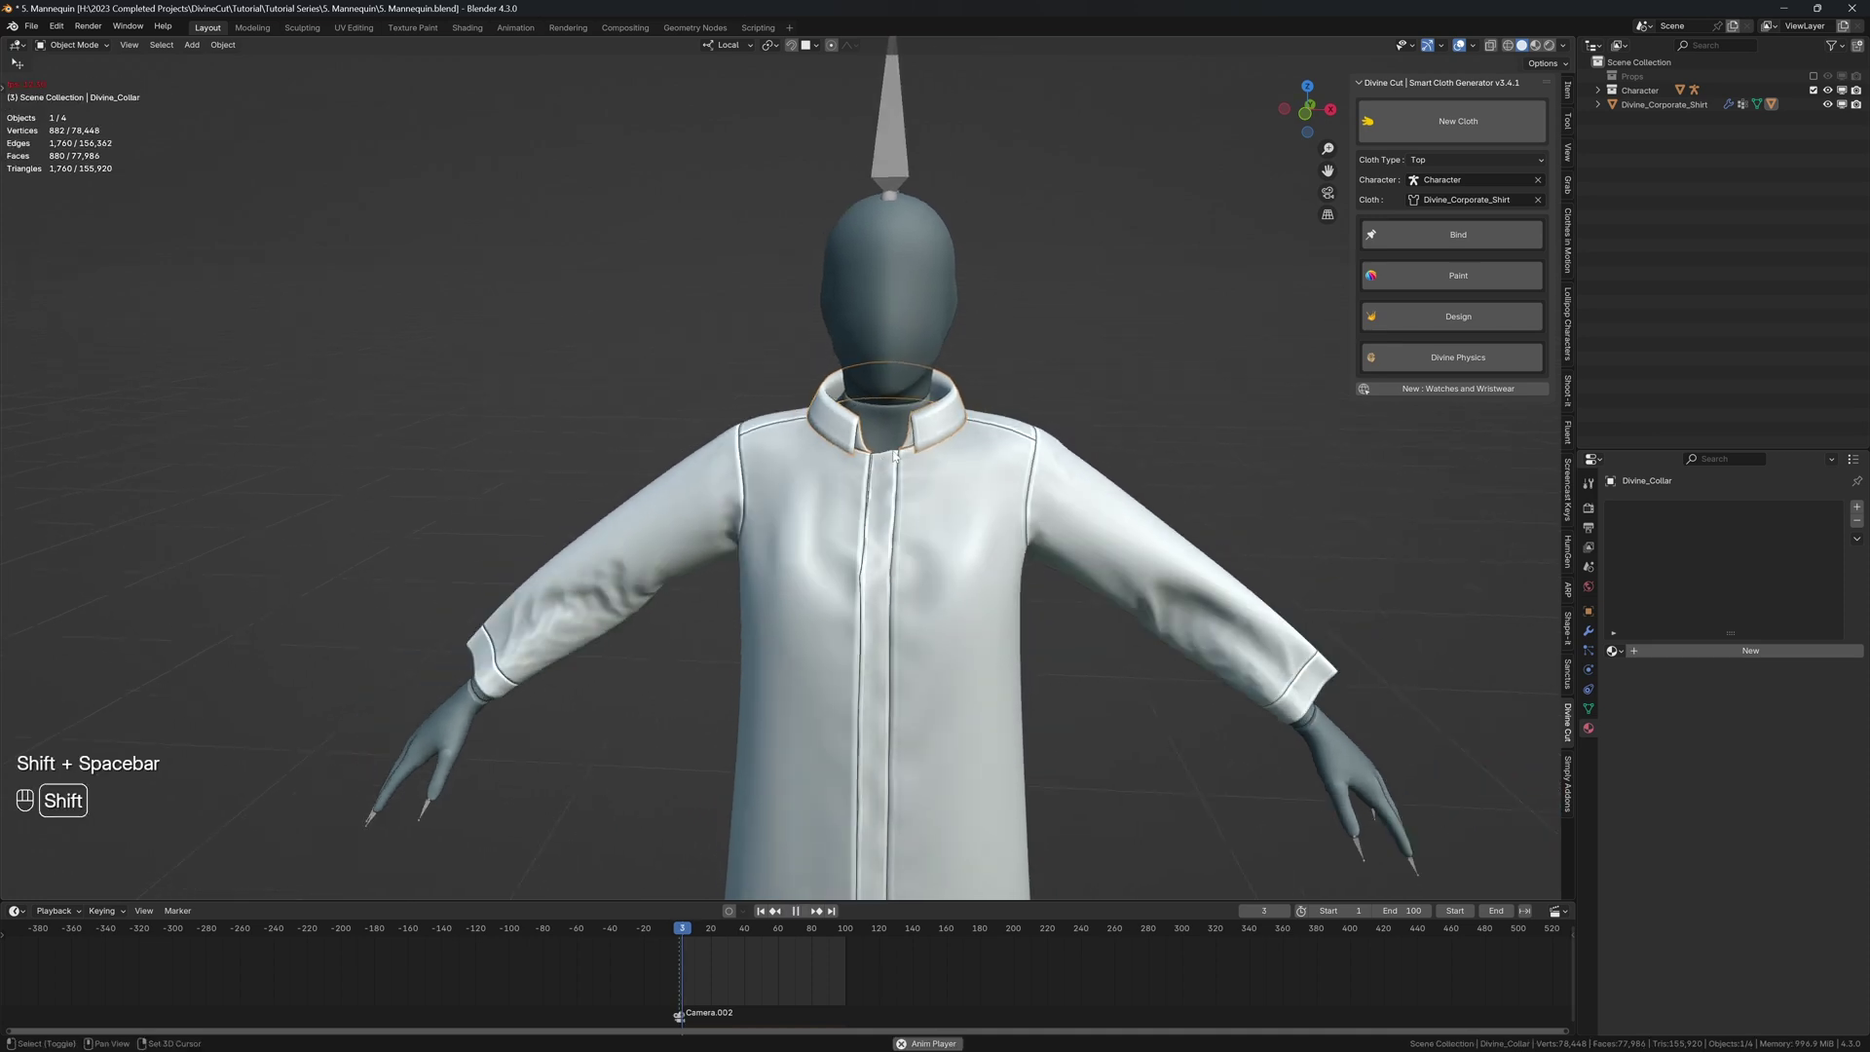
key("shift+space")
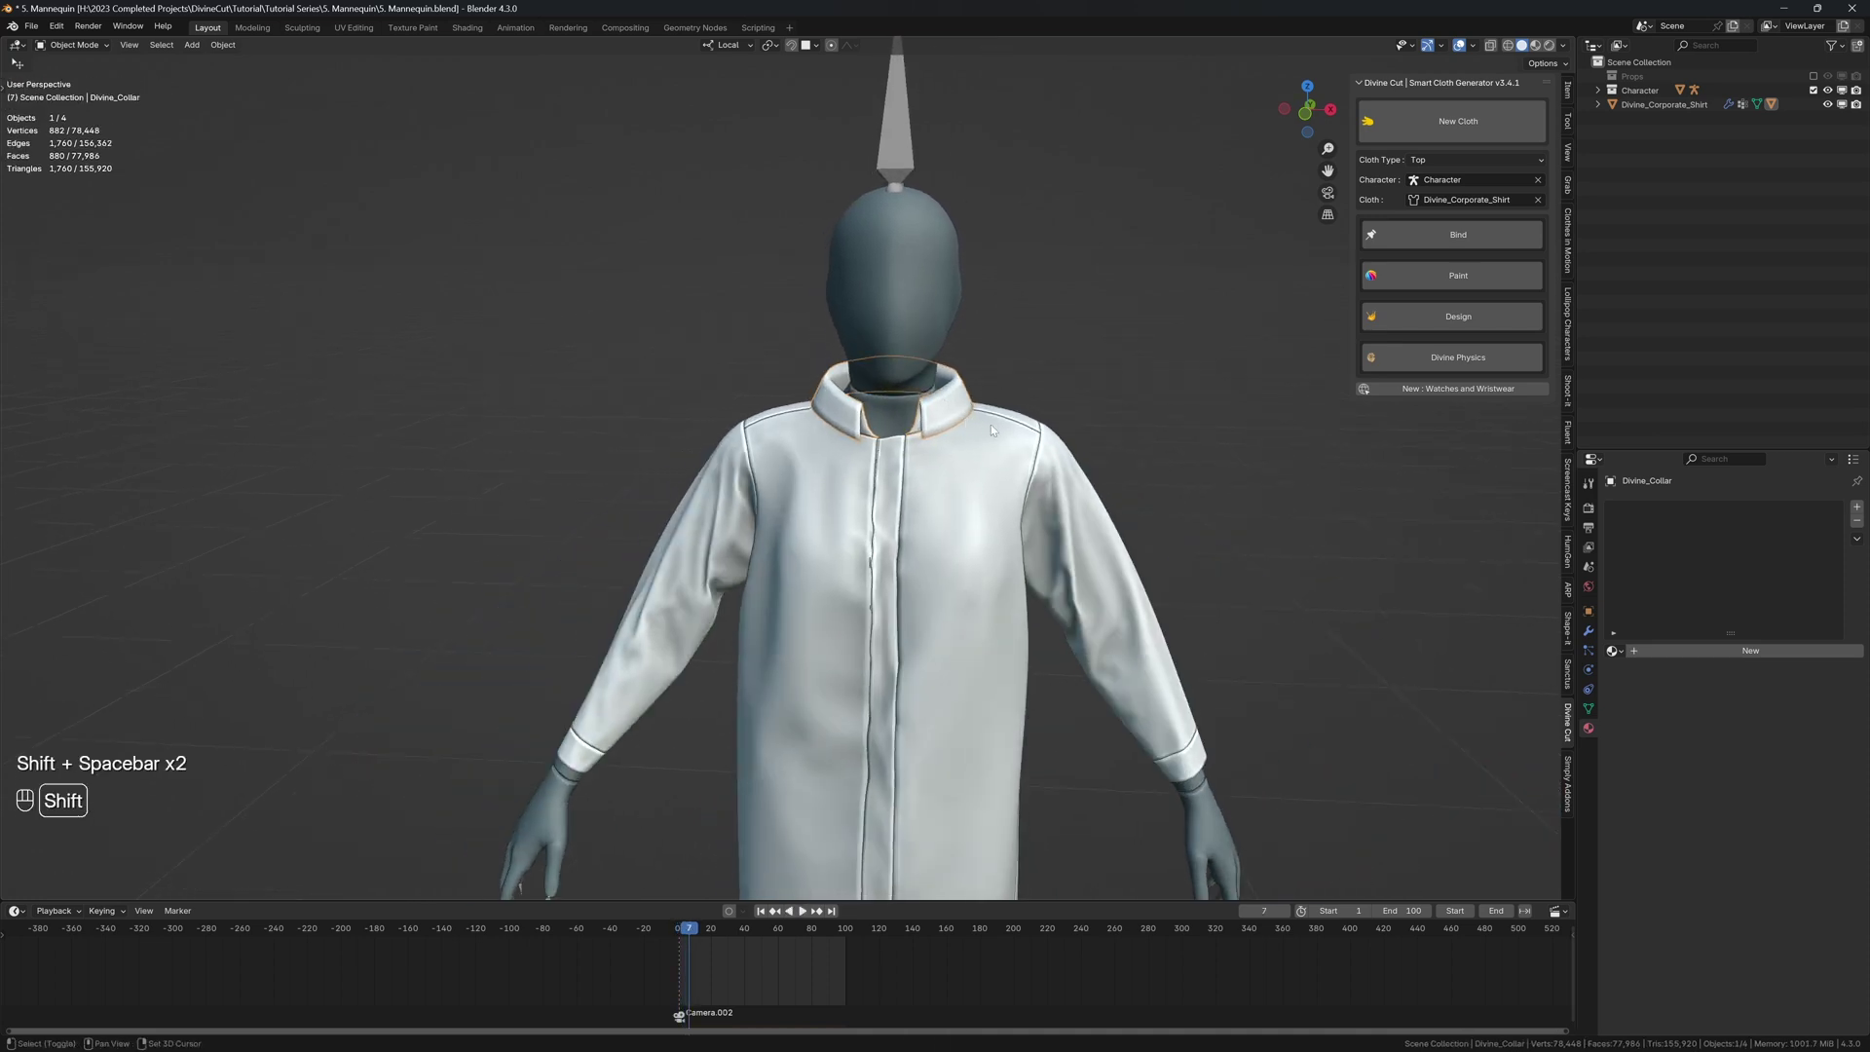
- Continue the cloth simulation to frame 15 and inspect the collar and chest up close
mouse_move(985, 376)
middle_mouse_down()
mouse_move(834, 428)
mouse_move(785, 392)
mouse_move(804, 394)
mouse_move(782, 424)
mouse_move(687, 414)
mouse_move(1021, 380)
middle_mouse_up()
key("shift+space")
key("shift+space")
scroll(1025, 382, "up", 2)
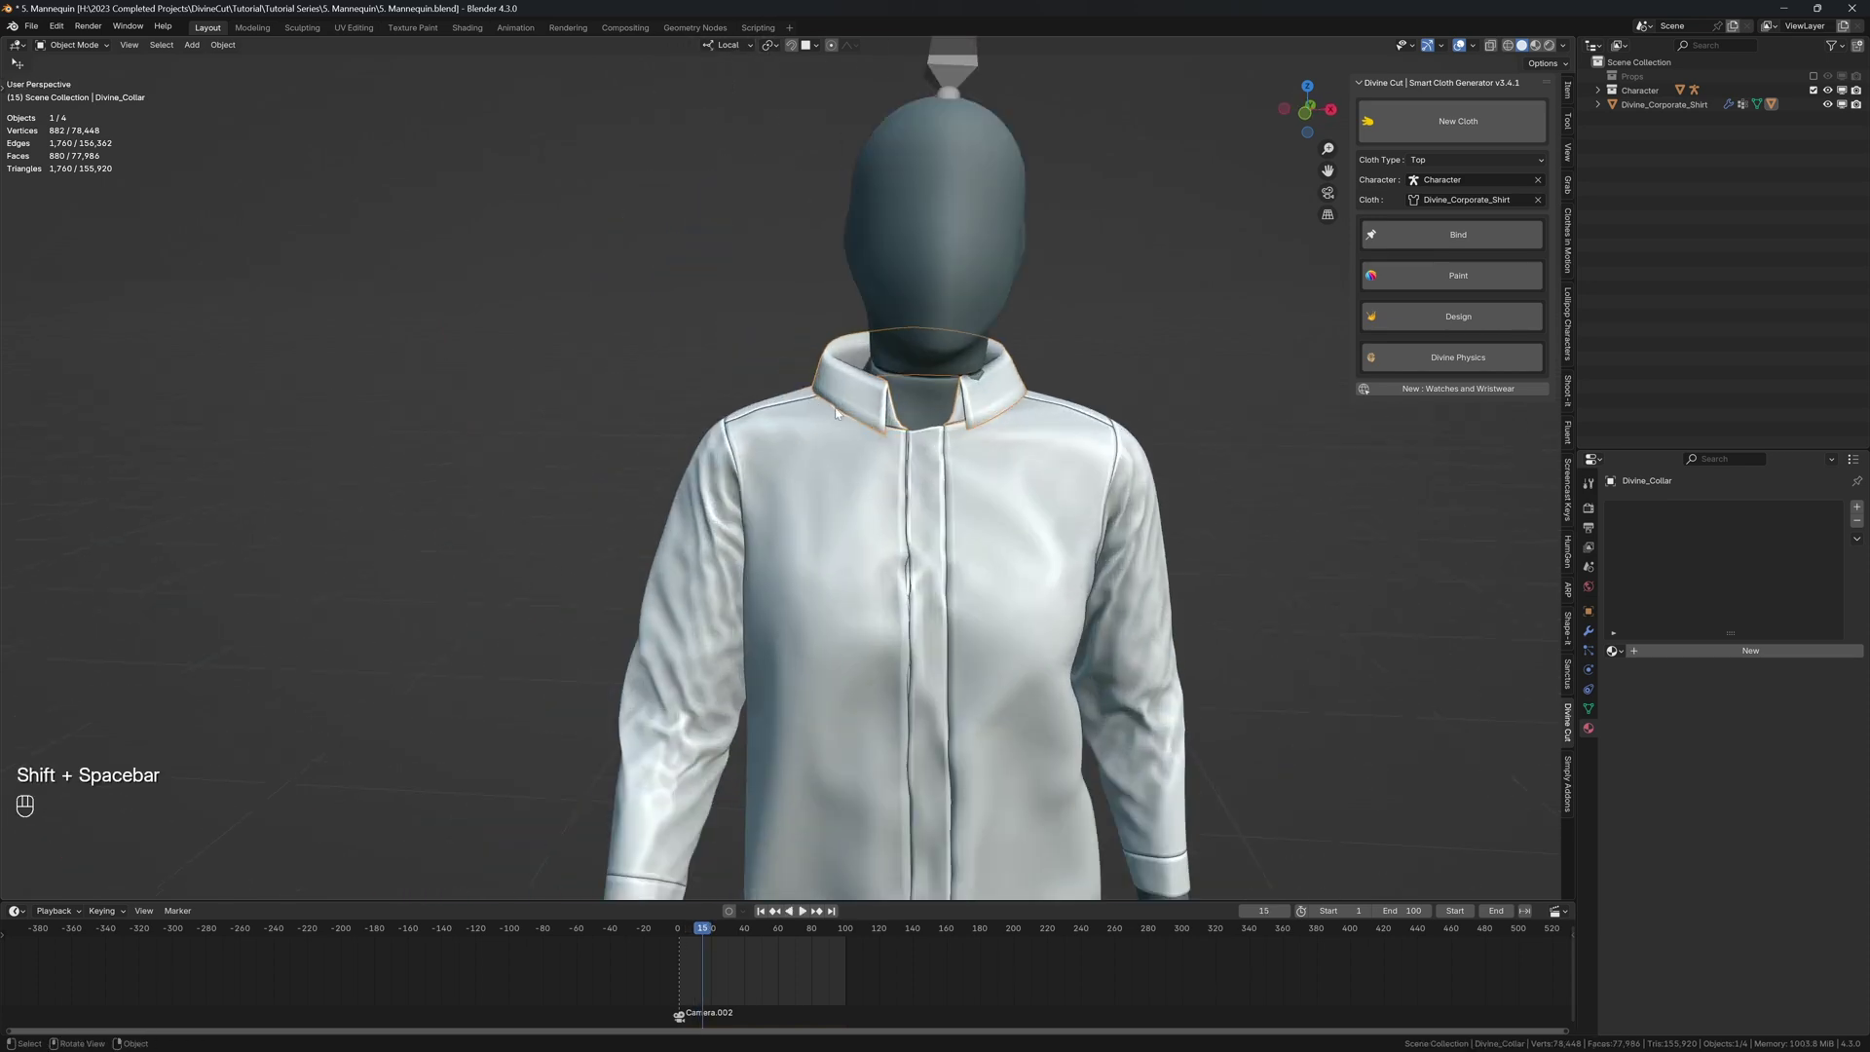
- Rewind the simulation to frame 1 and activate the selected collar from the Design options
scroll(1035, 388, "down", 4)
middle_click_drag(847, 466, 828, 405)
scroll(828, 405, "up", 1)
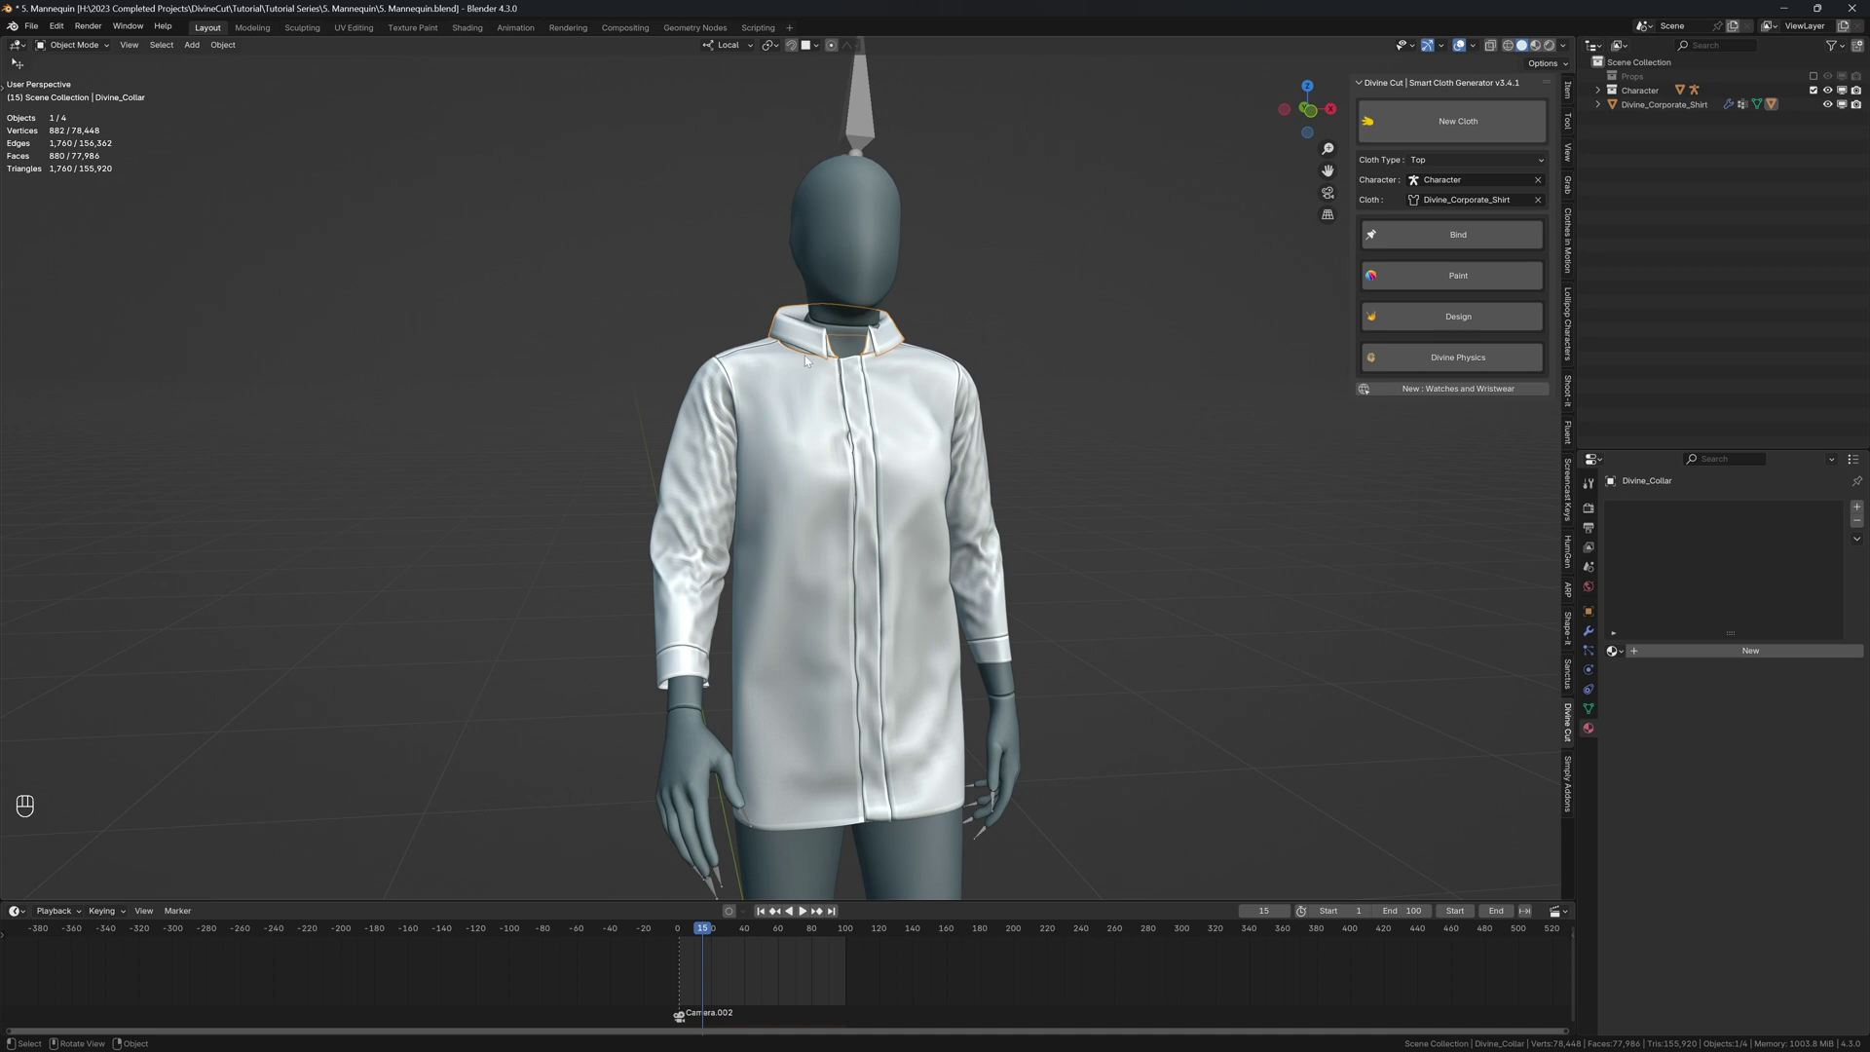
key("shift+Left")
left_click(1388, 317)
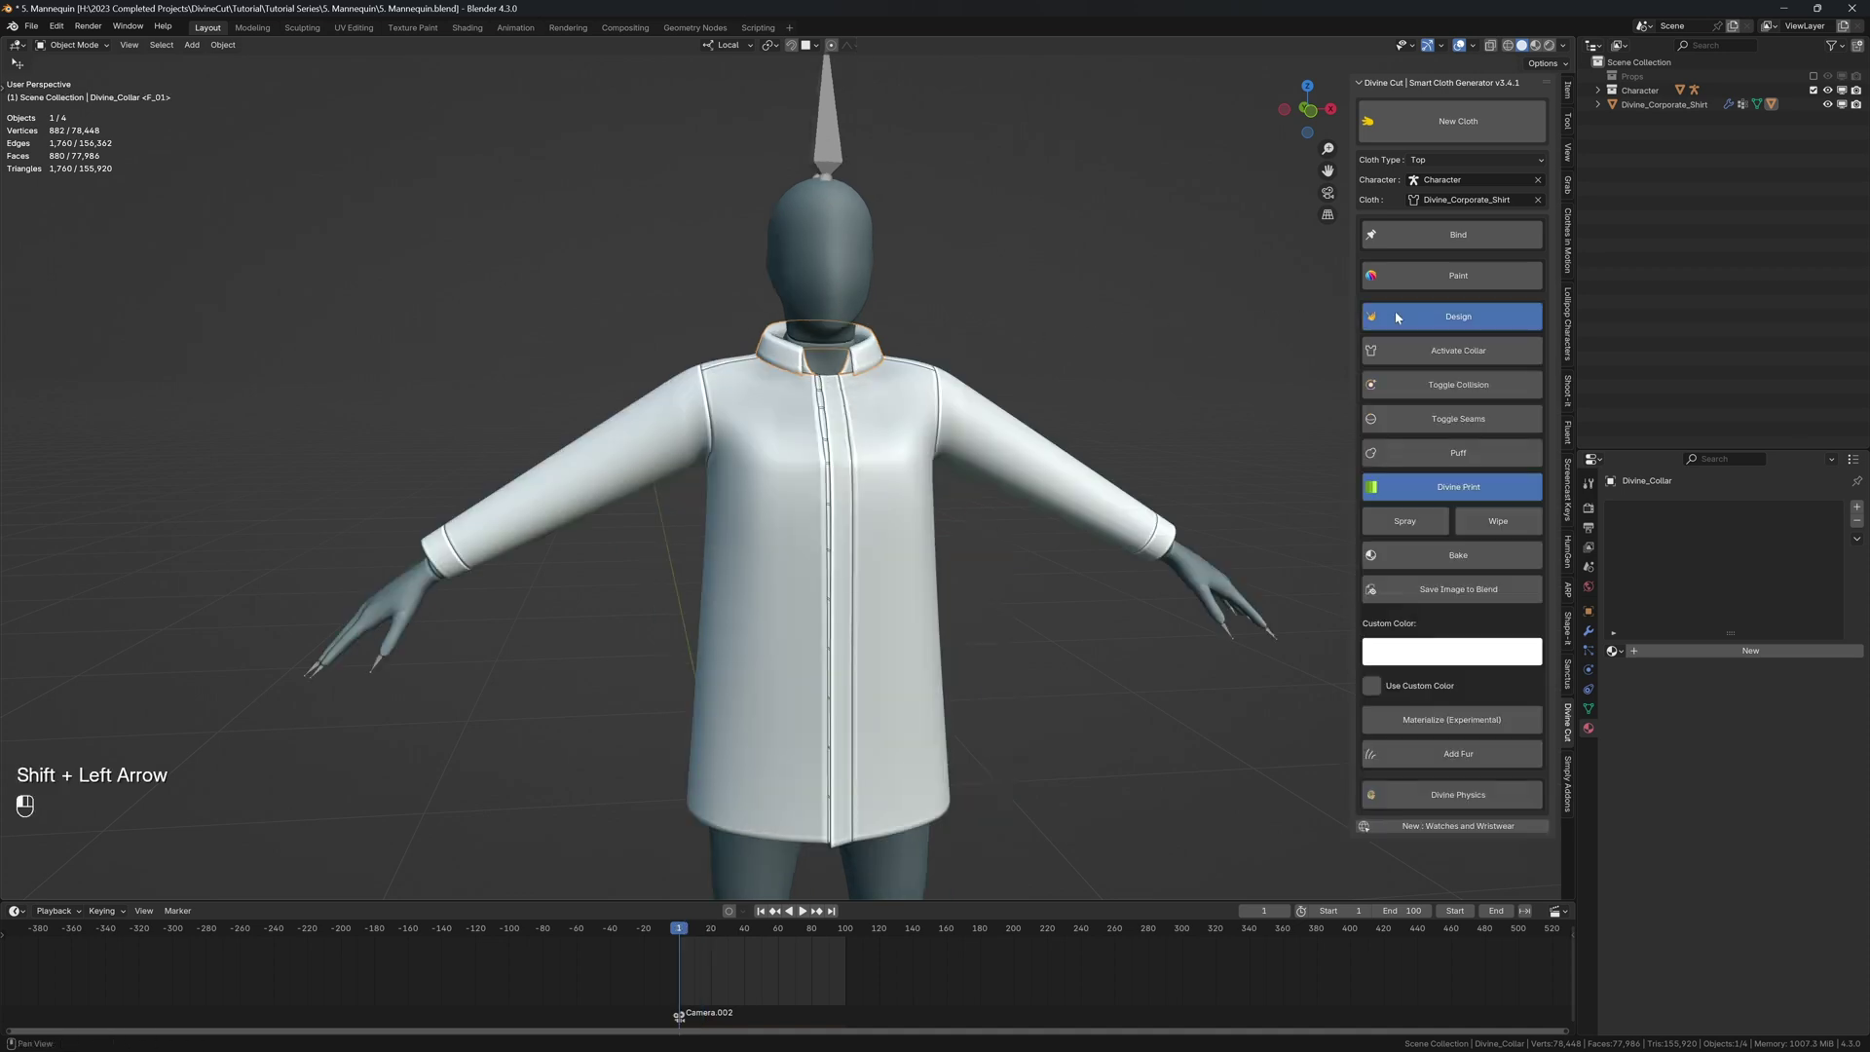
left_click(1431, 352)
middle_click_drag(828, 380, 772, 377)
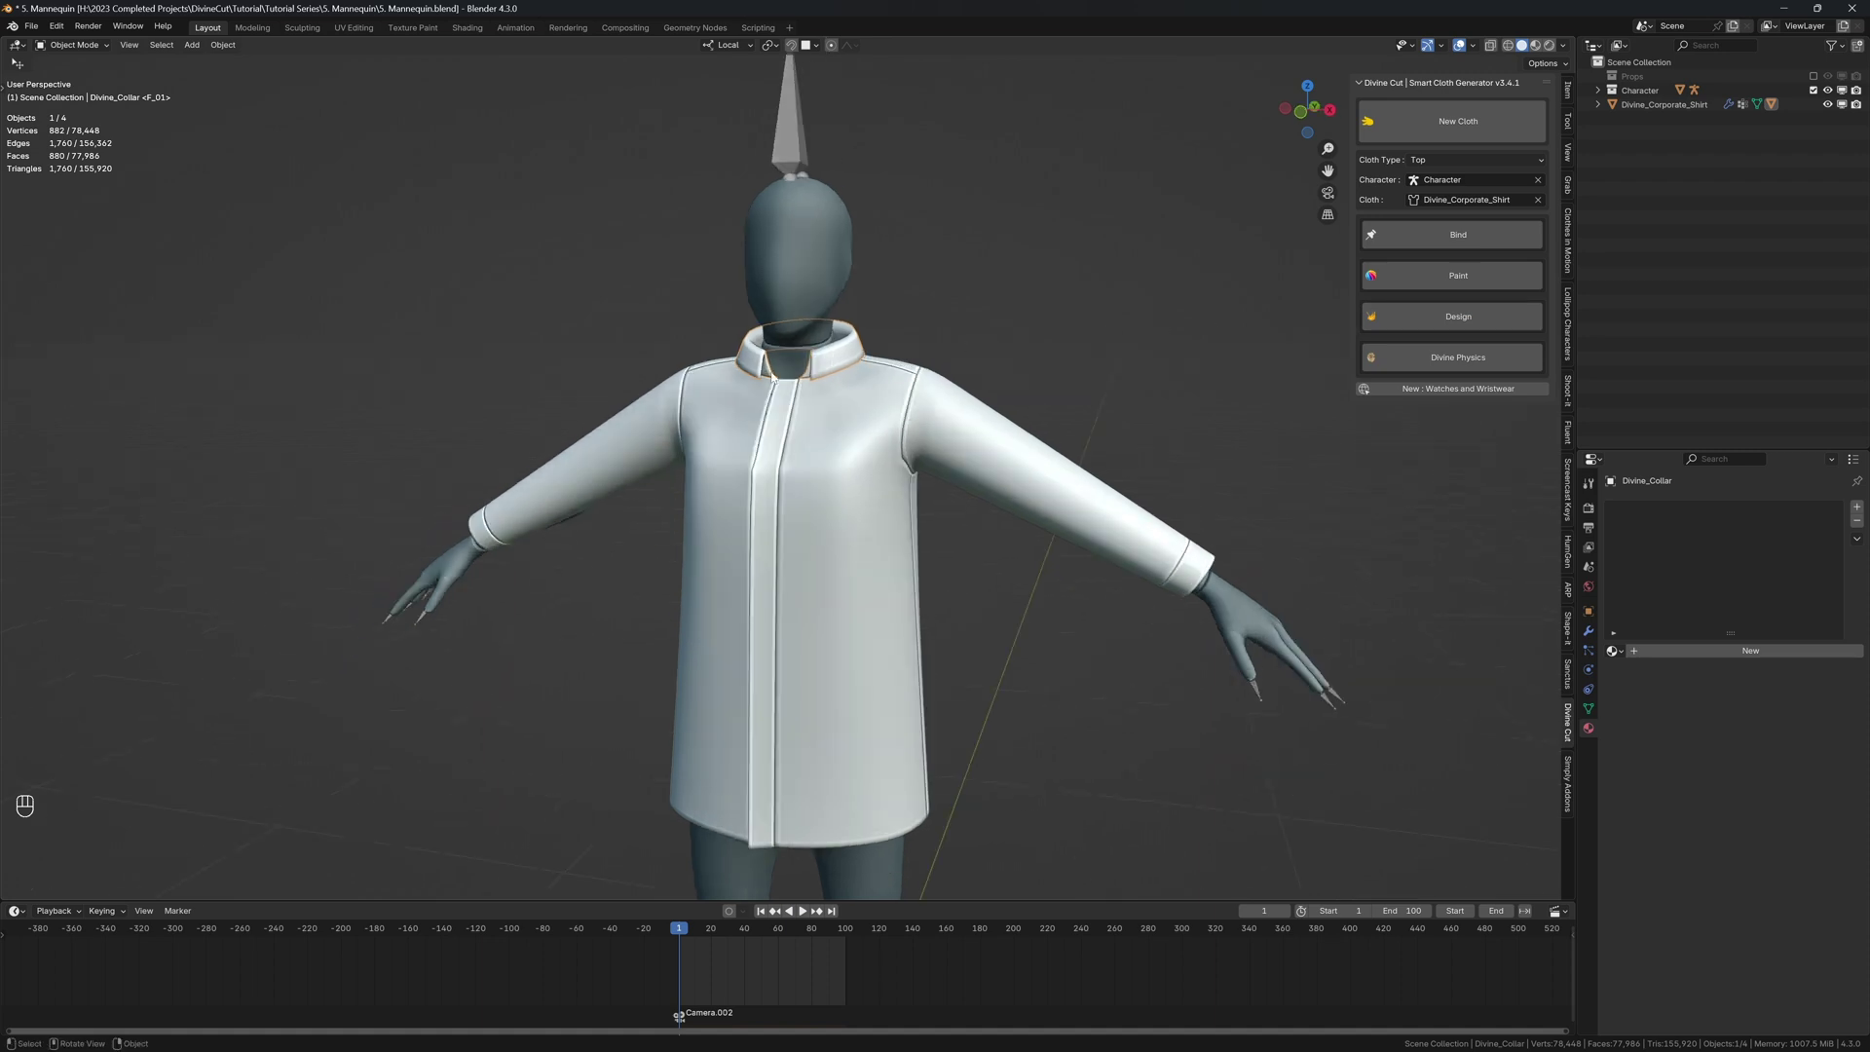
- Run the cloth simulation to frame 19 to check the activated collar and rewind to frame 1
mouse_move(786, 467)
middle_mouse_down()
mouse_move(907, 462)
mouse_move(792, 458)
middle_mouse_up()
scroll(877, 463, "down", 2)
key("shift+space")
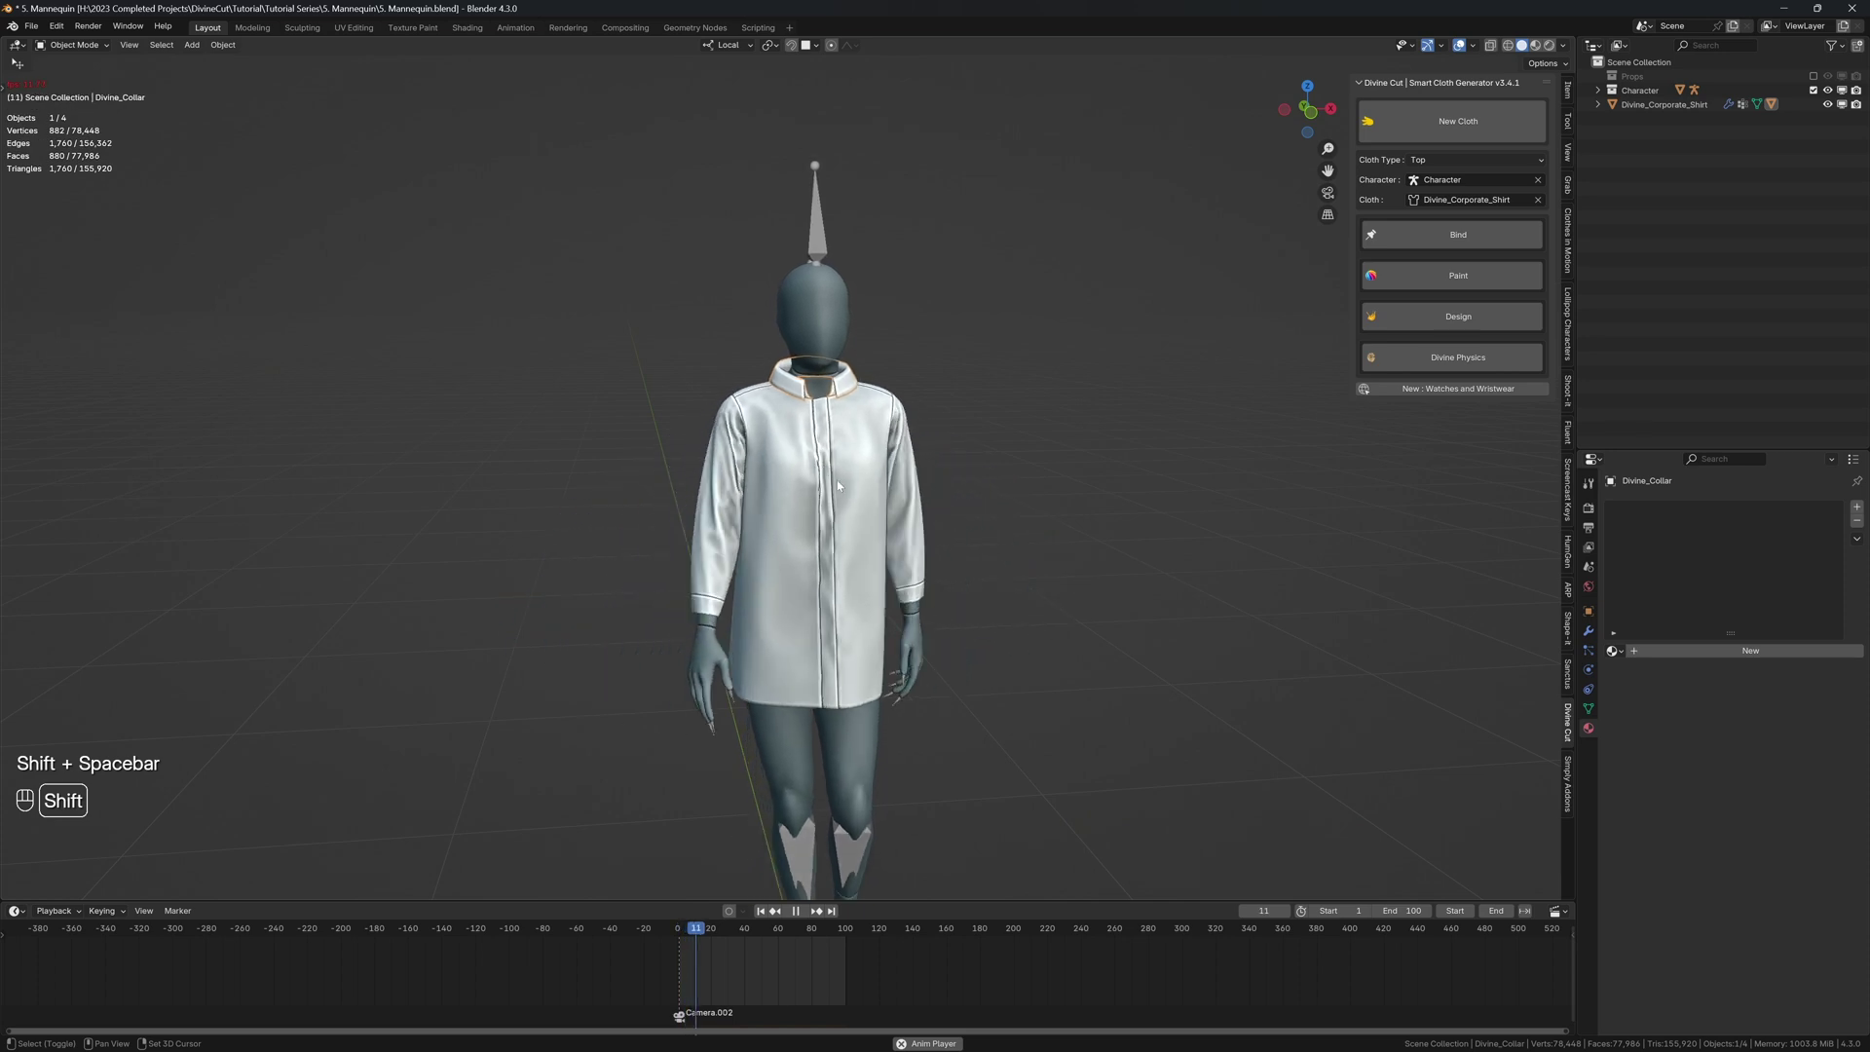
key("shift+space")
scroll(879, 514, "down", 2)
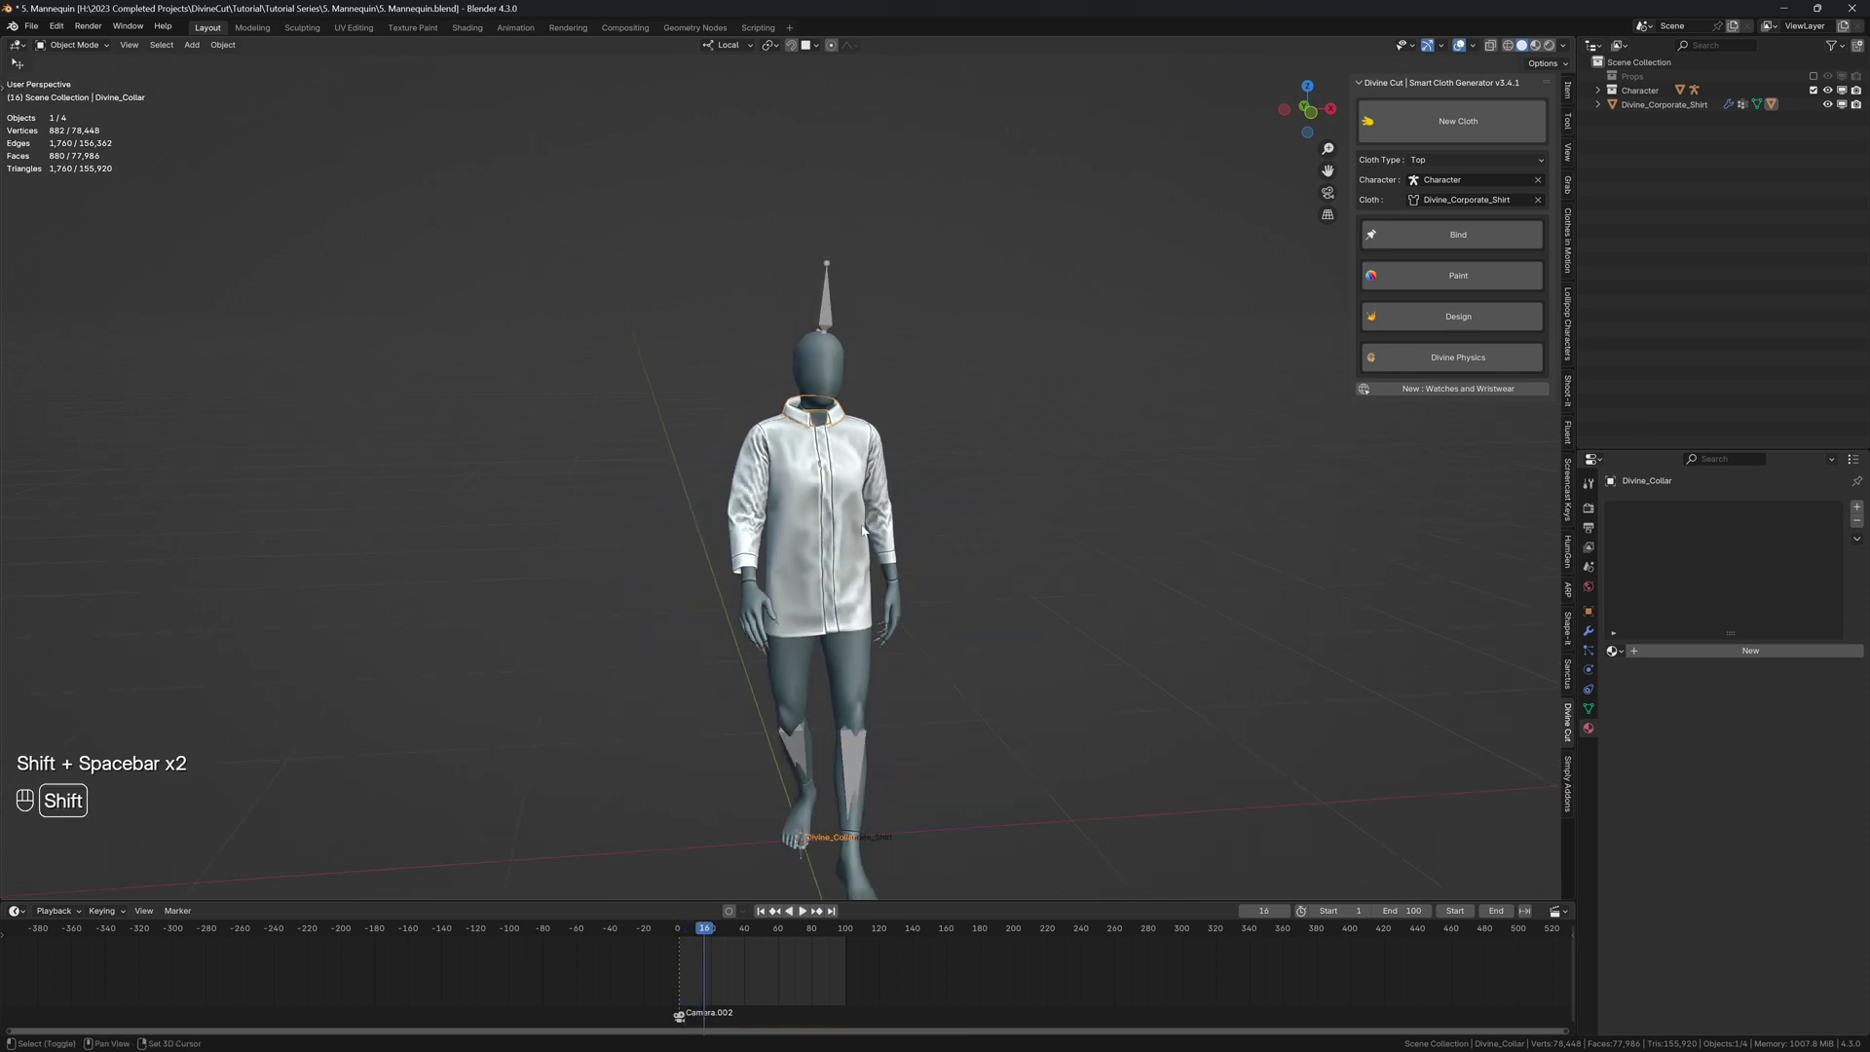
key("shift+space")
key("shift+space")
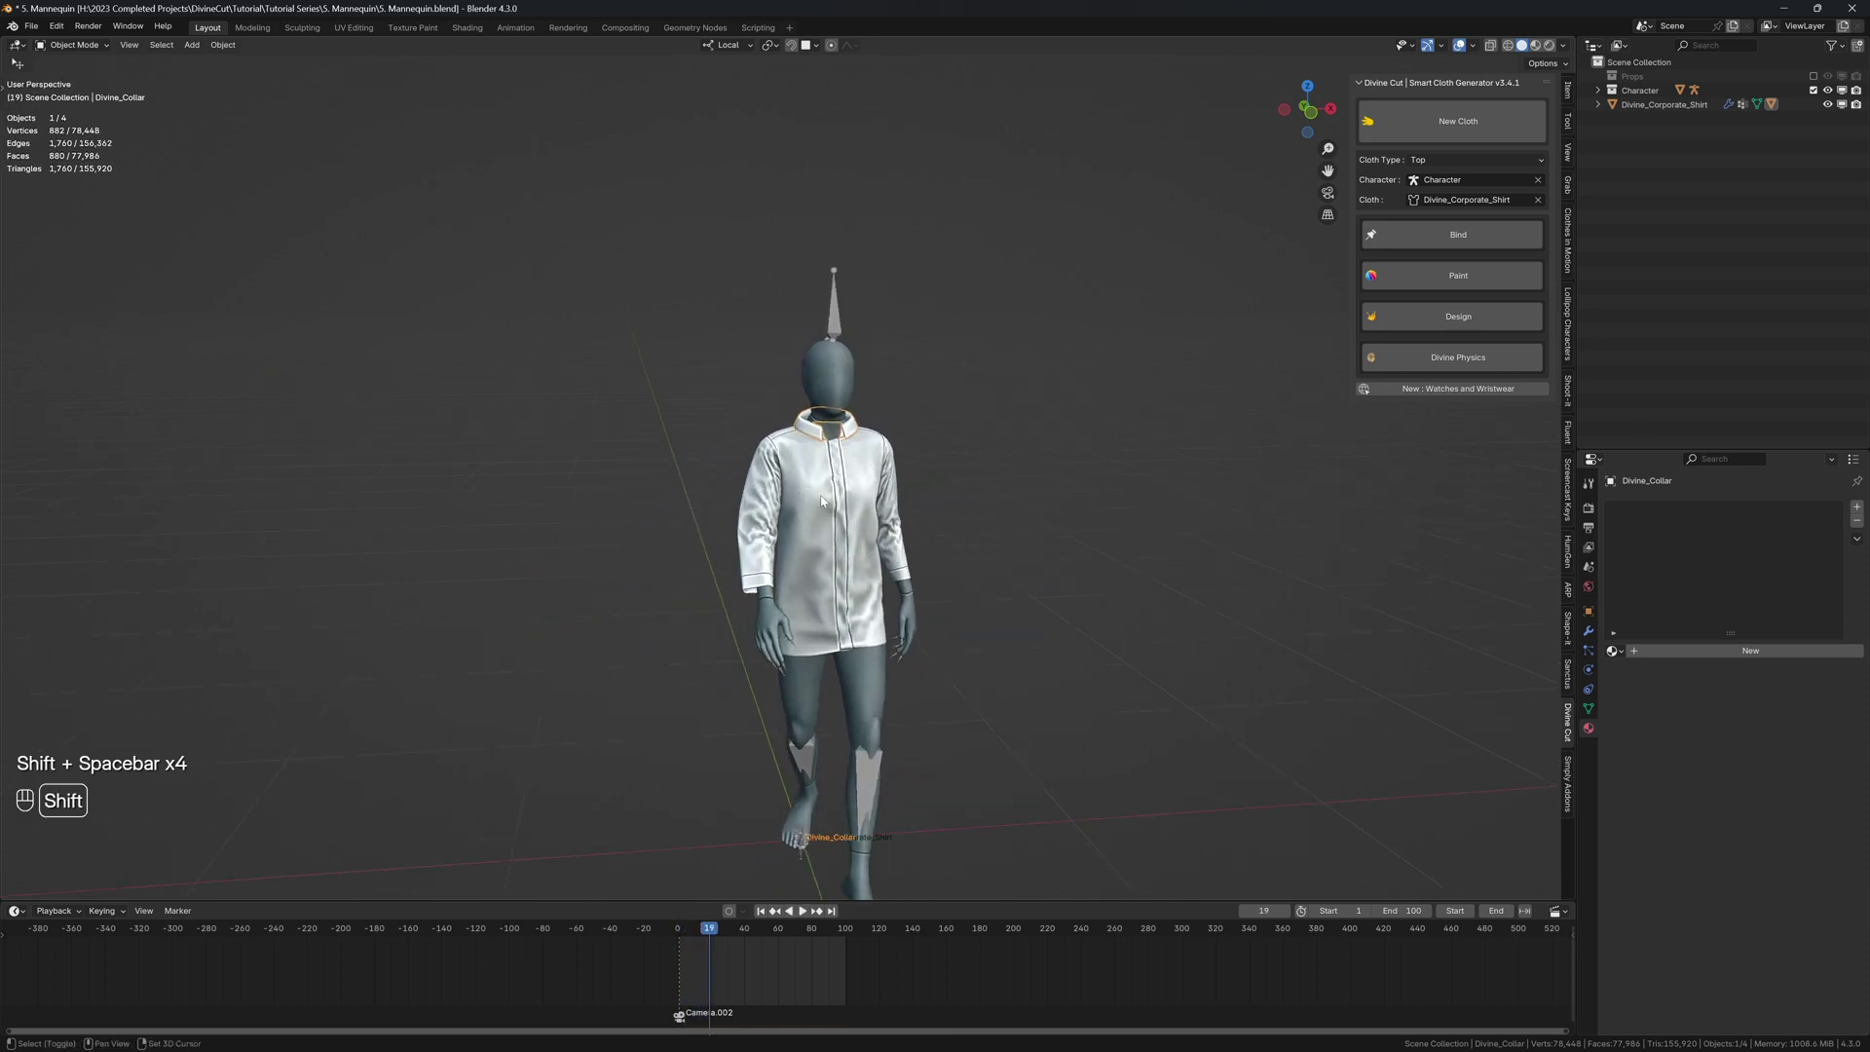
key("shift+Left")
- Split the 3D viewport and turn the new area into an Asset Browser showing the Divine Buttons catalog
key("shift+alt+z")
key("shift+alt+z")
scroll(808, 427, "up", 3)
middle_click_drag(808, 427, 812, 381)
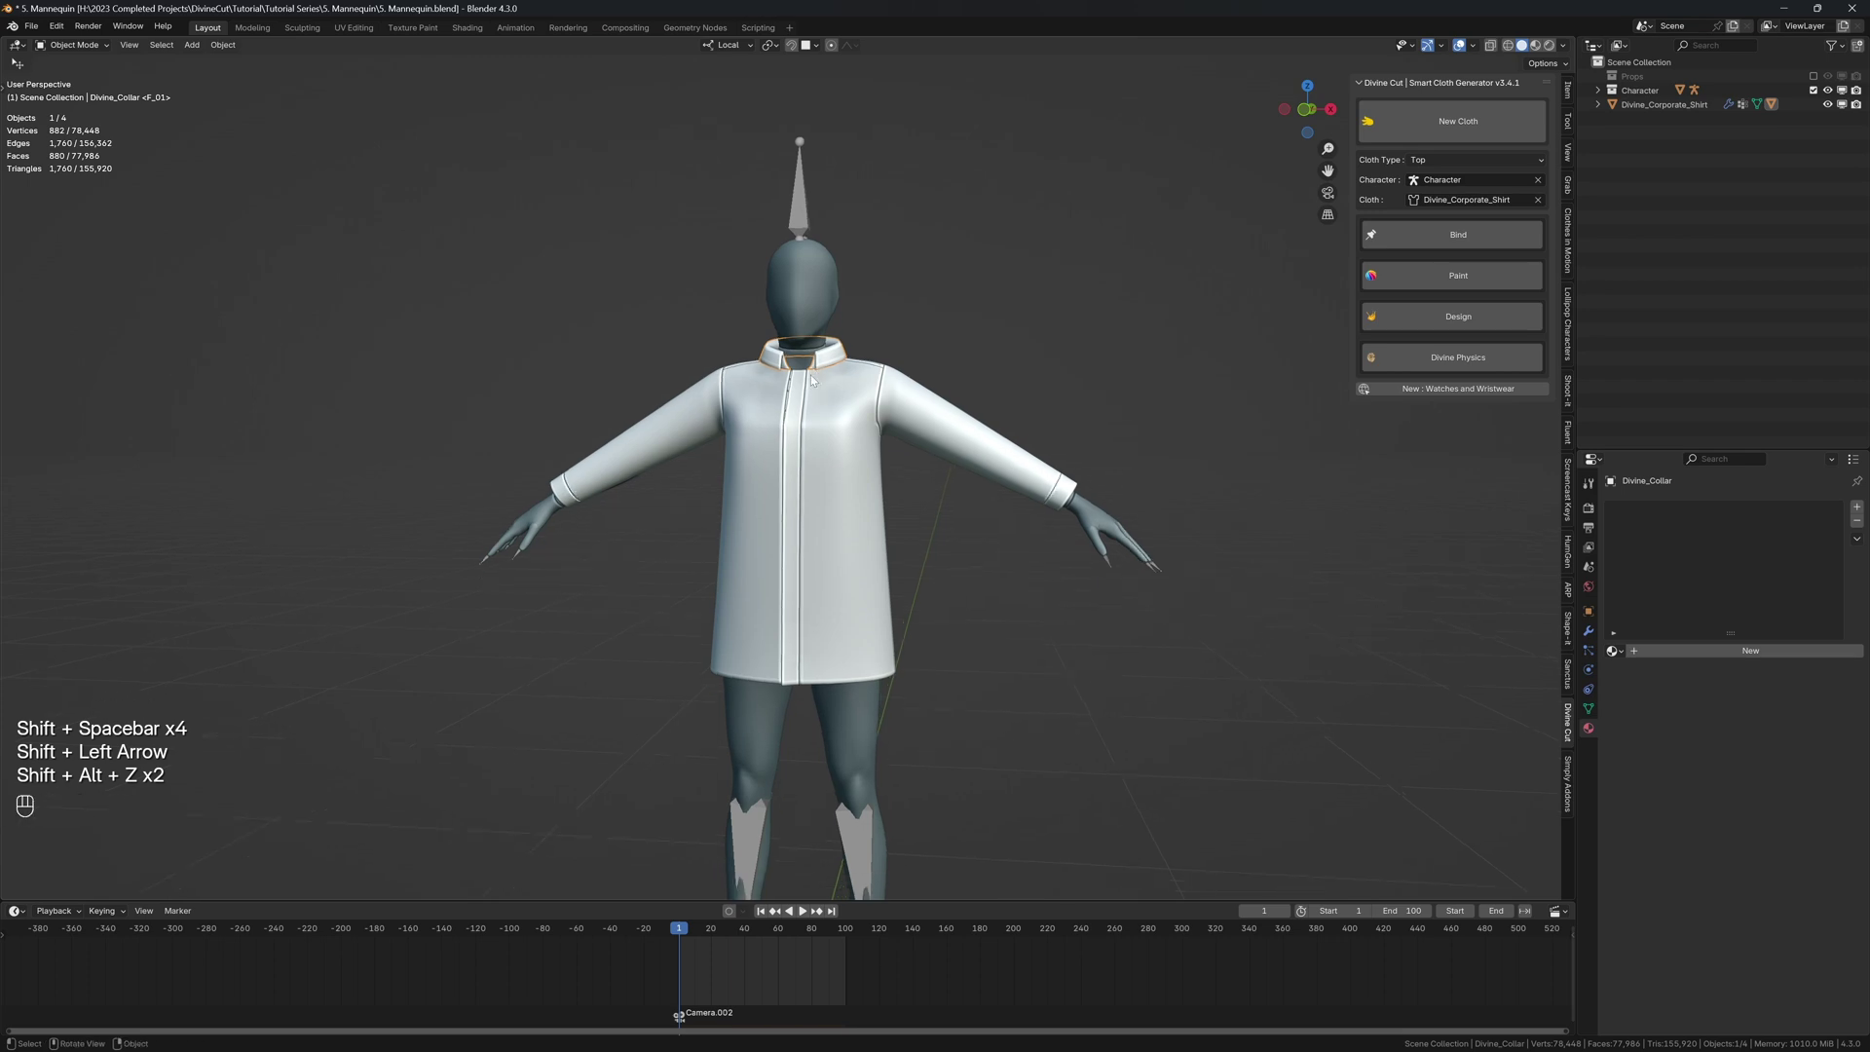
left_click_drag(17, 61, 305, 293)
left_click(19, 46)
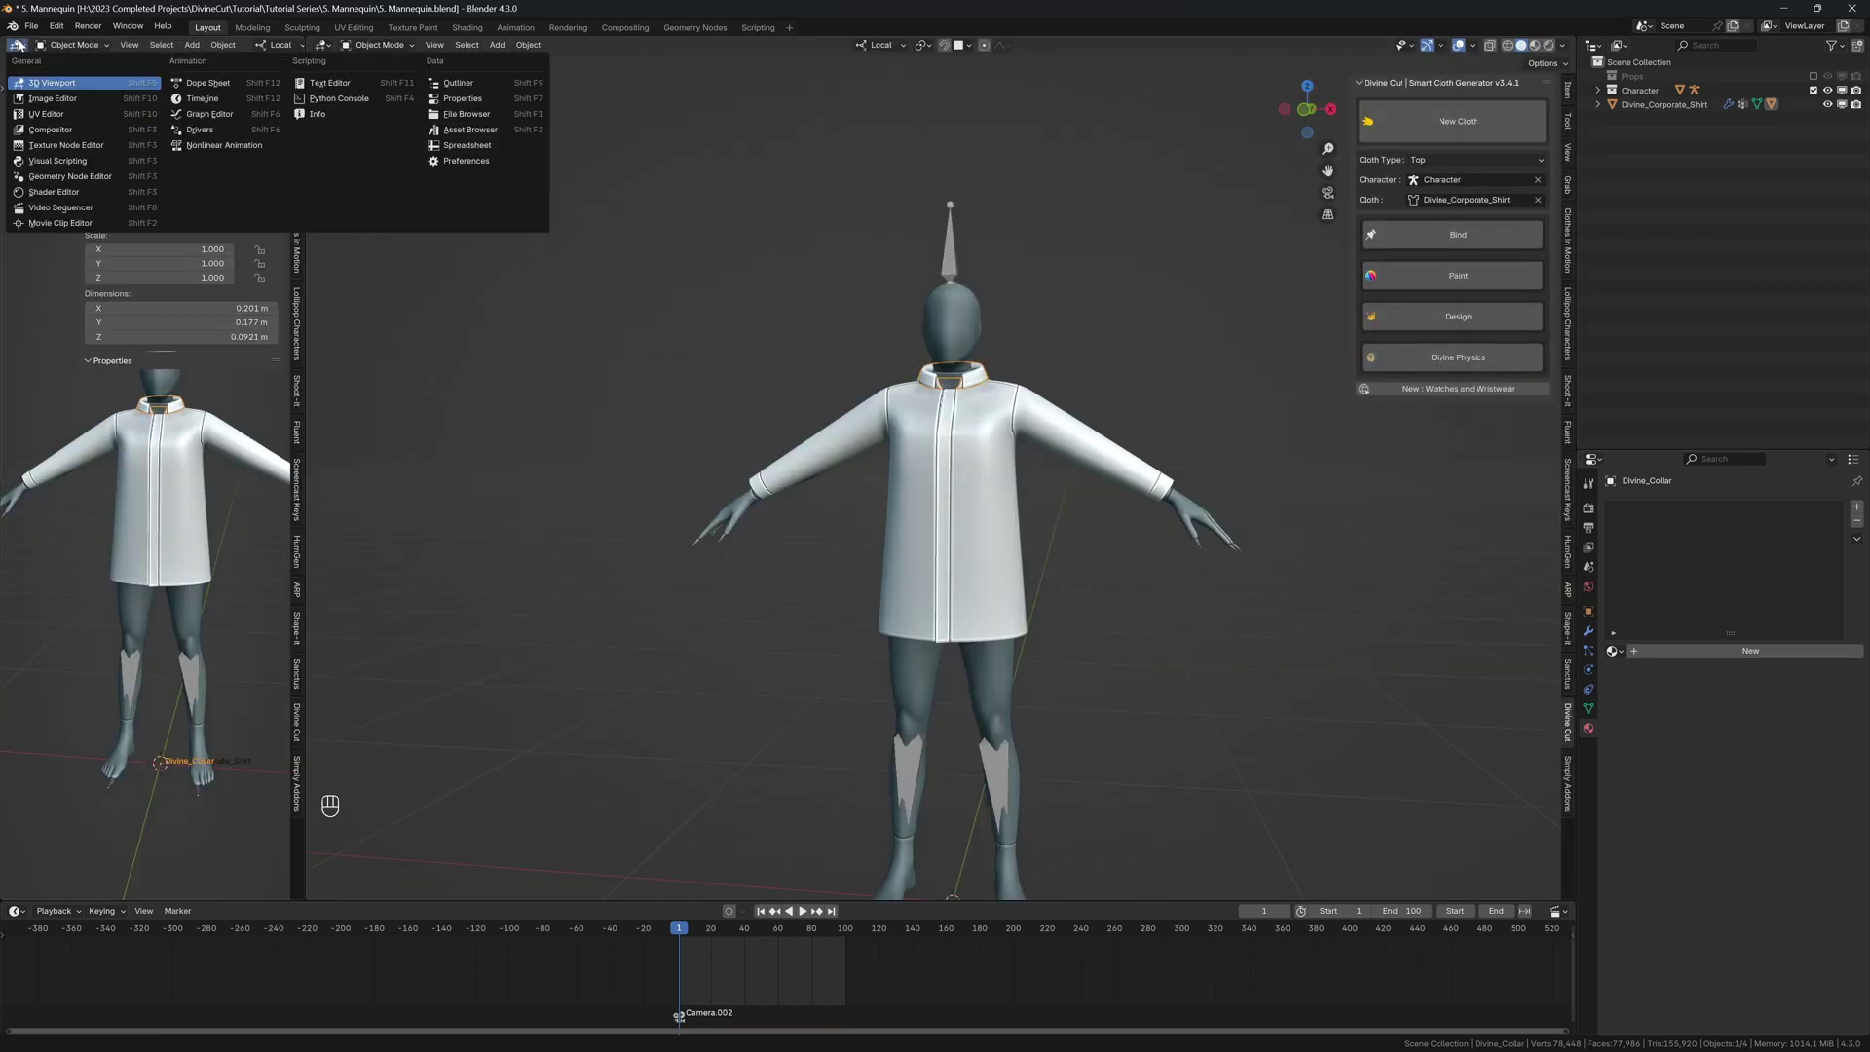
left_click(469, 130)
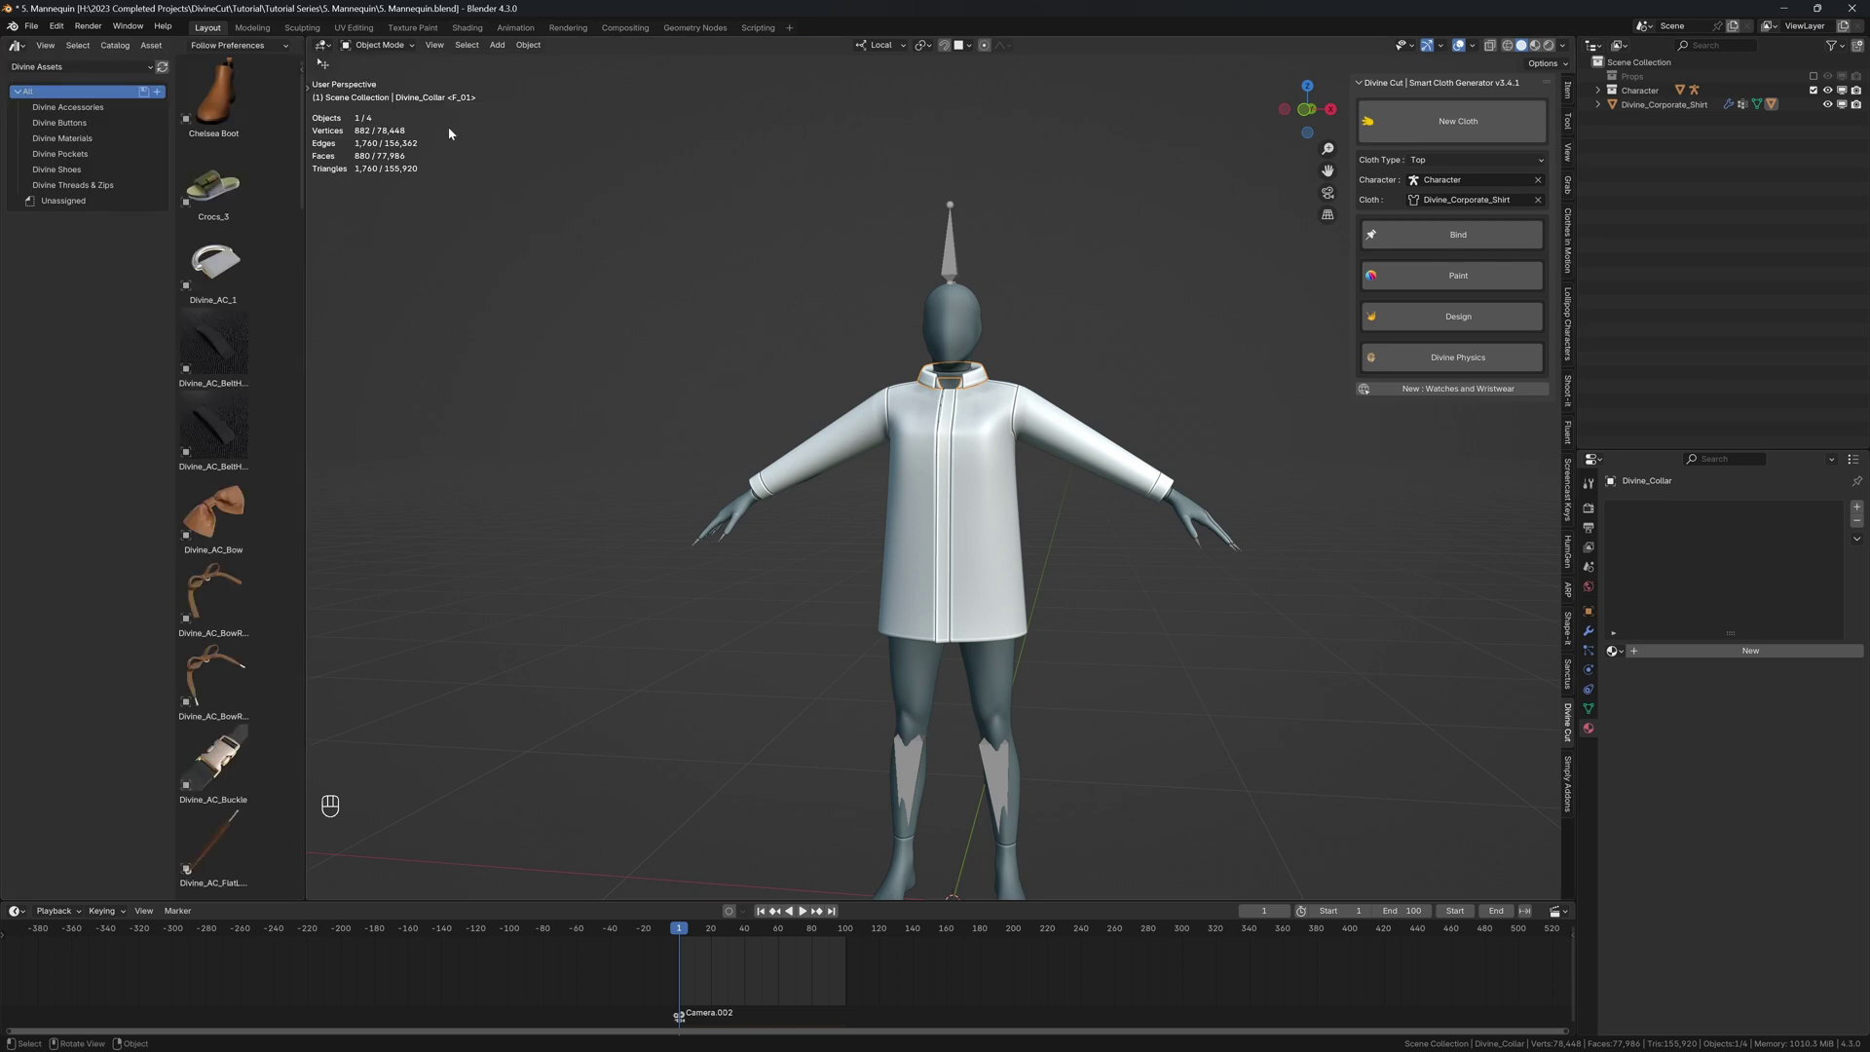
left_click(66, 125)
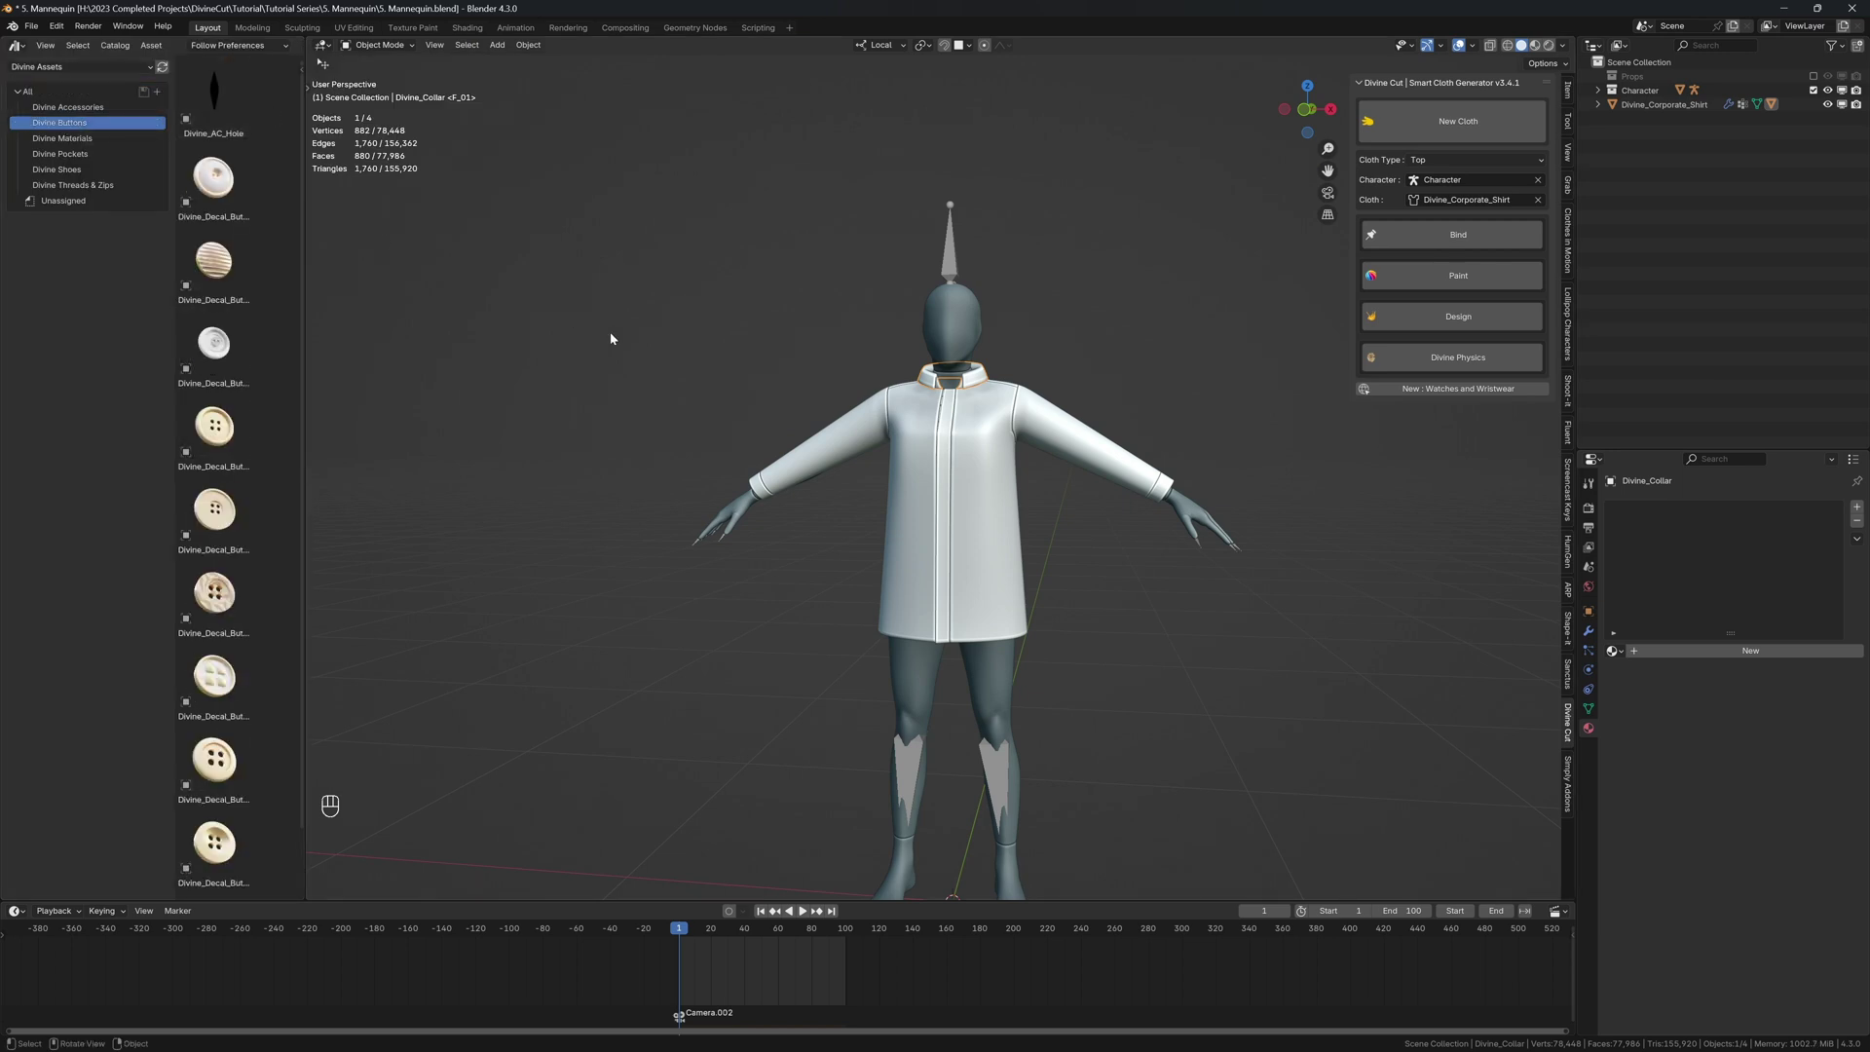
- From the front view, place the first Divine_Decal_Button_1 asset at the top of the shirt's placket
key("KP_1")
scroll(783, 385, "up", 4)
scroll(783, 384, "up", 2)
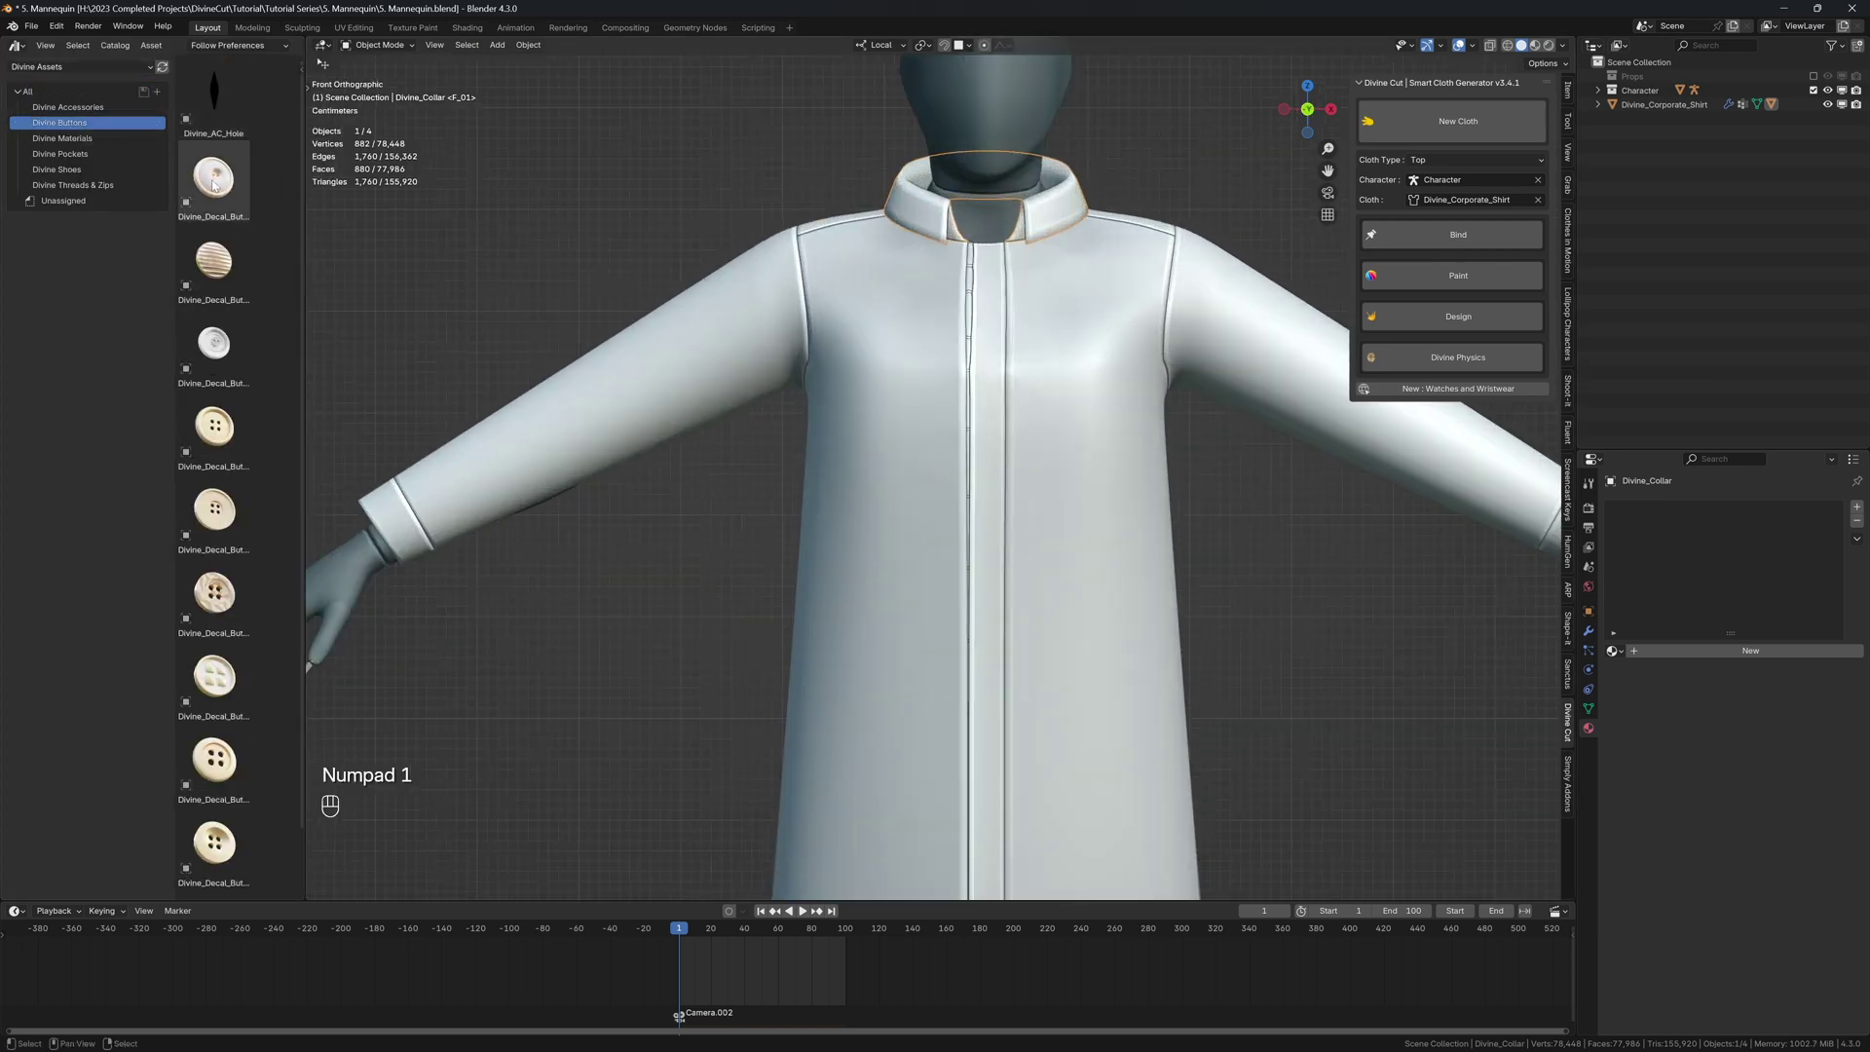
left_click_drag(214, 178, 988, 266)
scroll(998, 280, "up", 2)
middle_click_drag(1005, 277, 955, 381, "shift")
- Scale up the top button so it fills more of the placket's width
left_click(1454, 317)
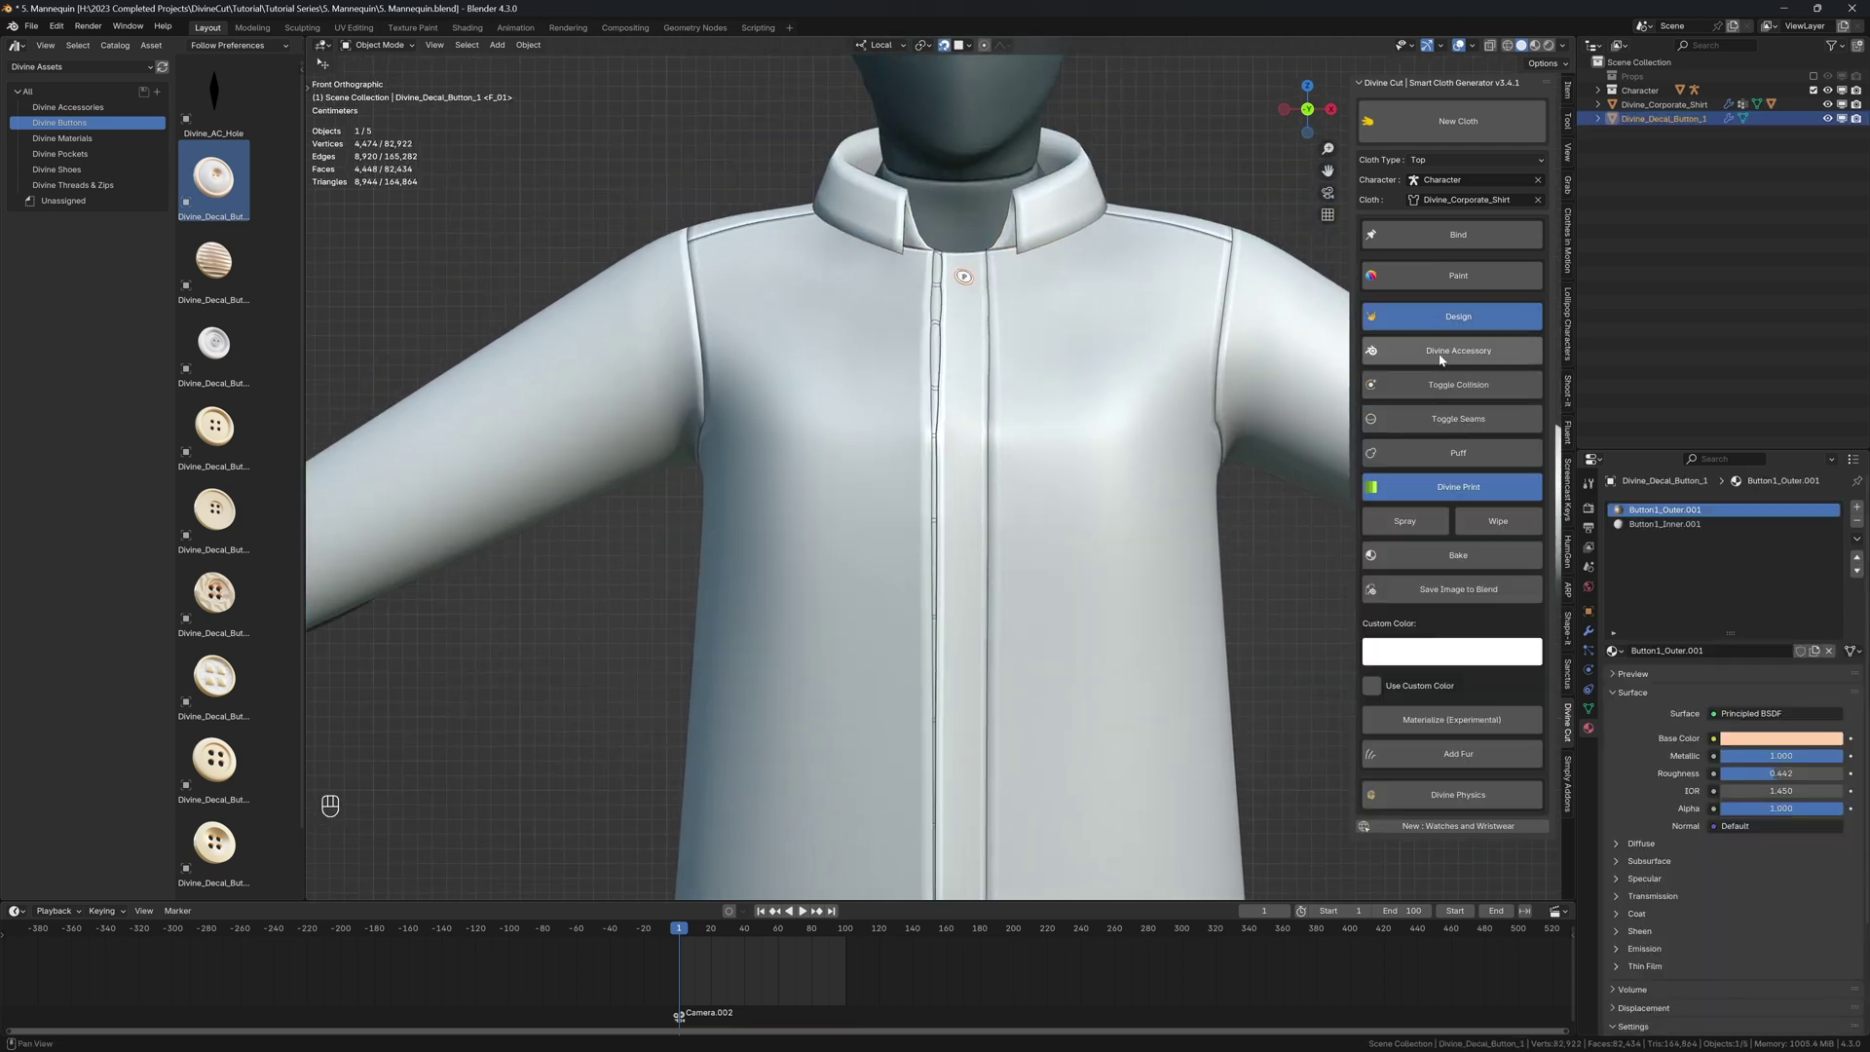
left_click(1458, 317)
key("s")
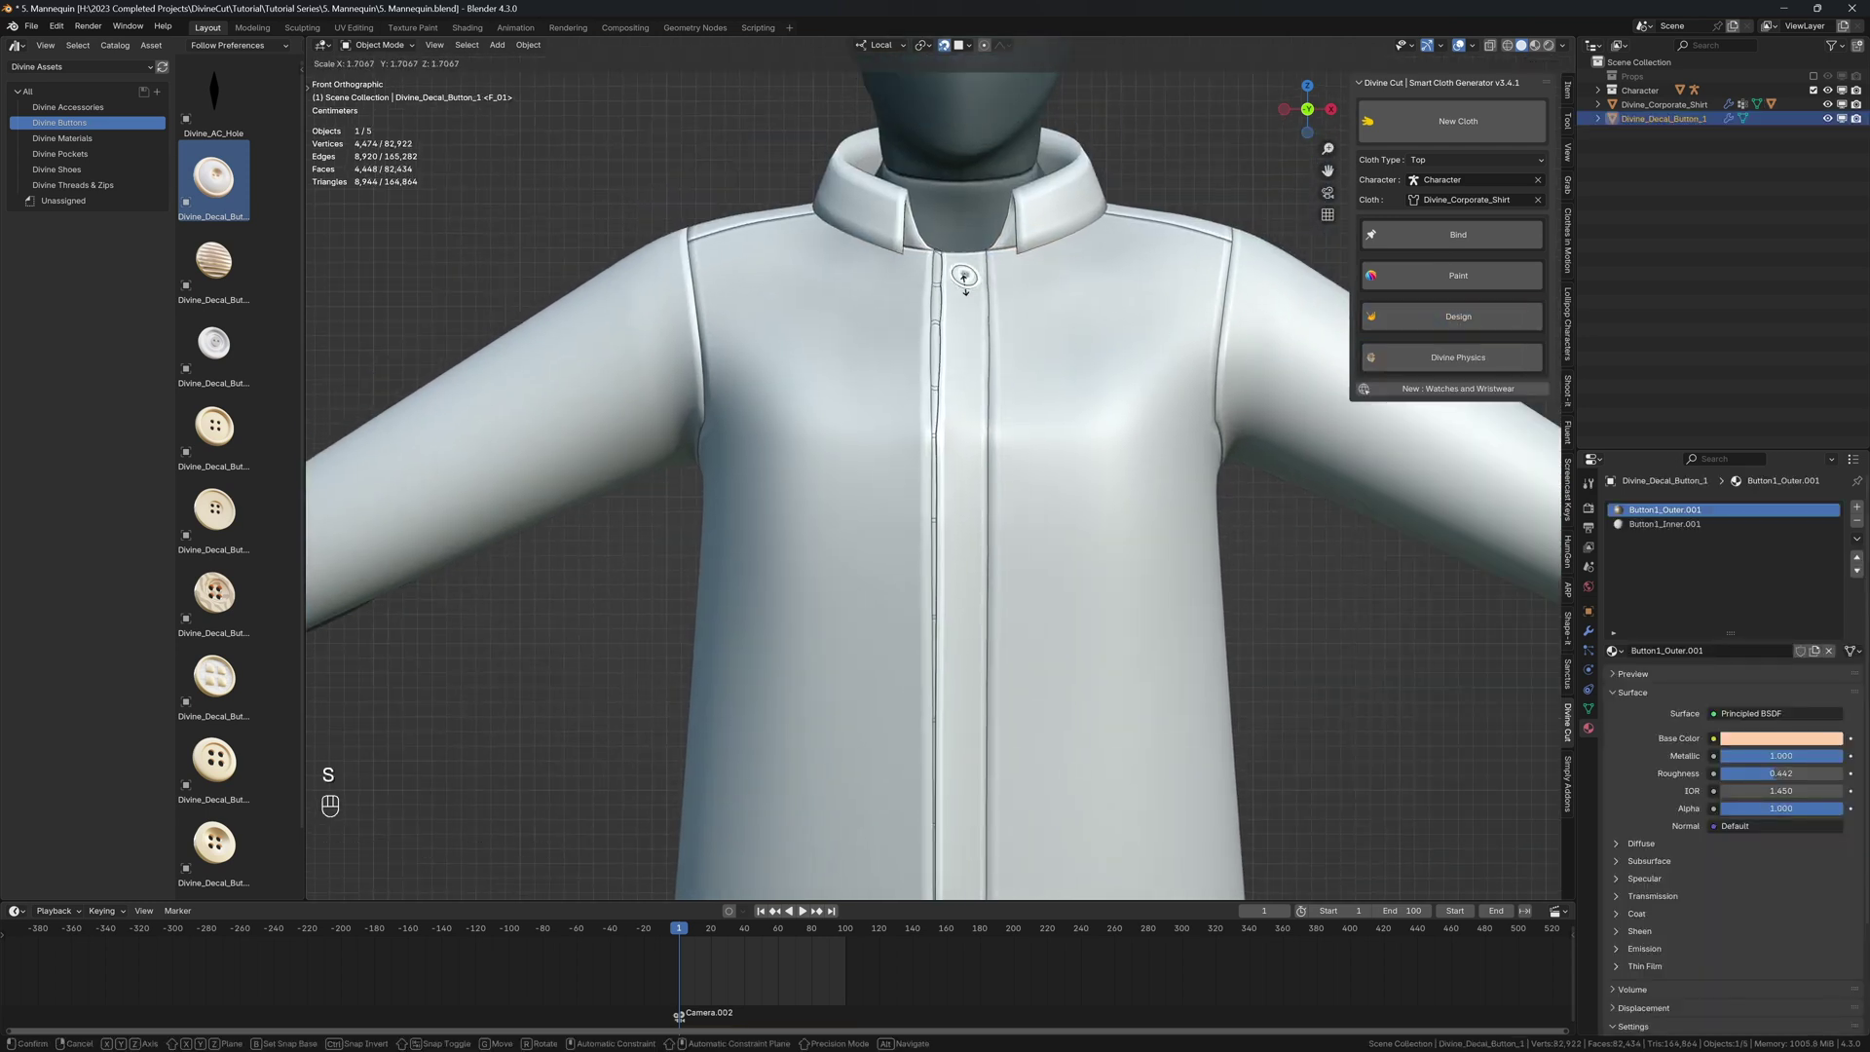
left_click(965, 289)
key("s")
left_click(975, 314)
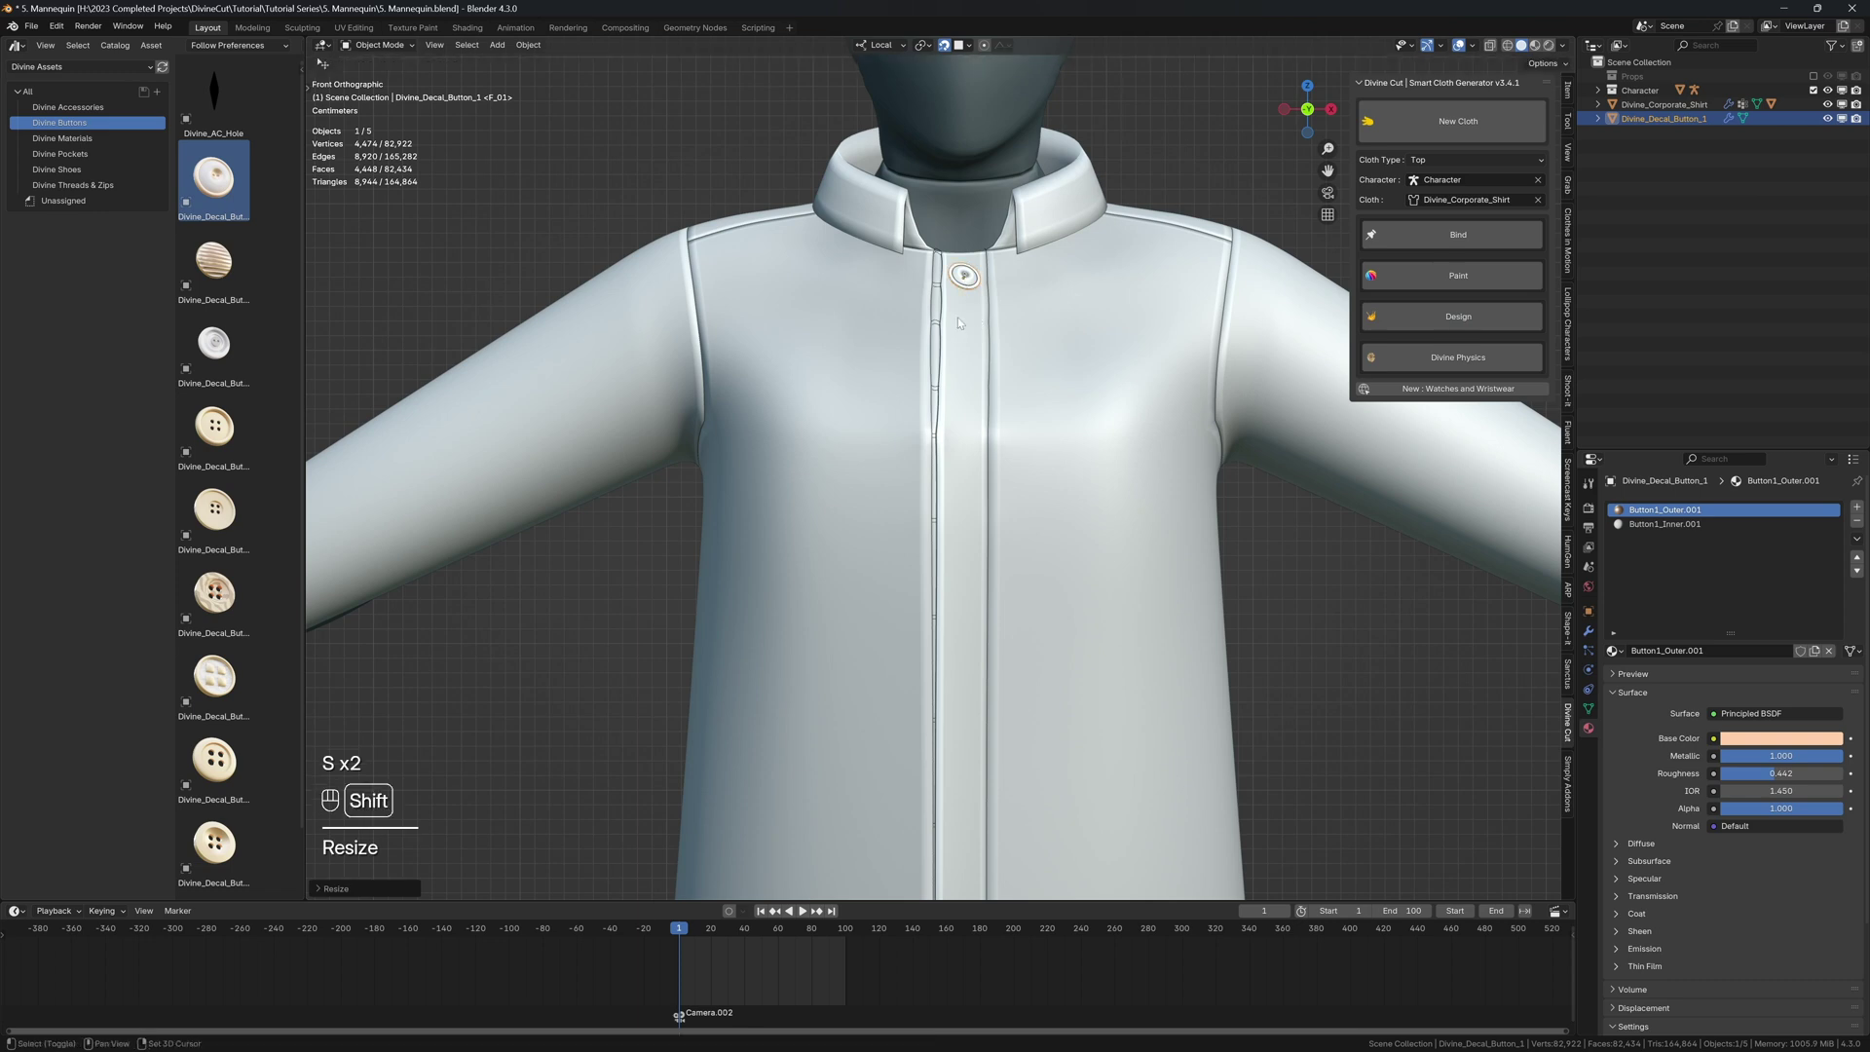
- Duplicate the button five times, spacing the copies evenly down the placket toward the shirt's hem
key("shift+d")
left_click(962, 380)
key("shift+d")
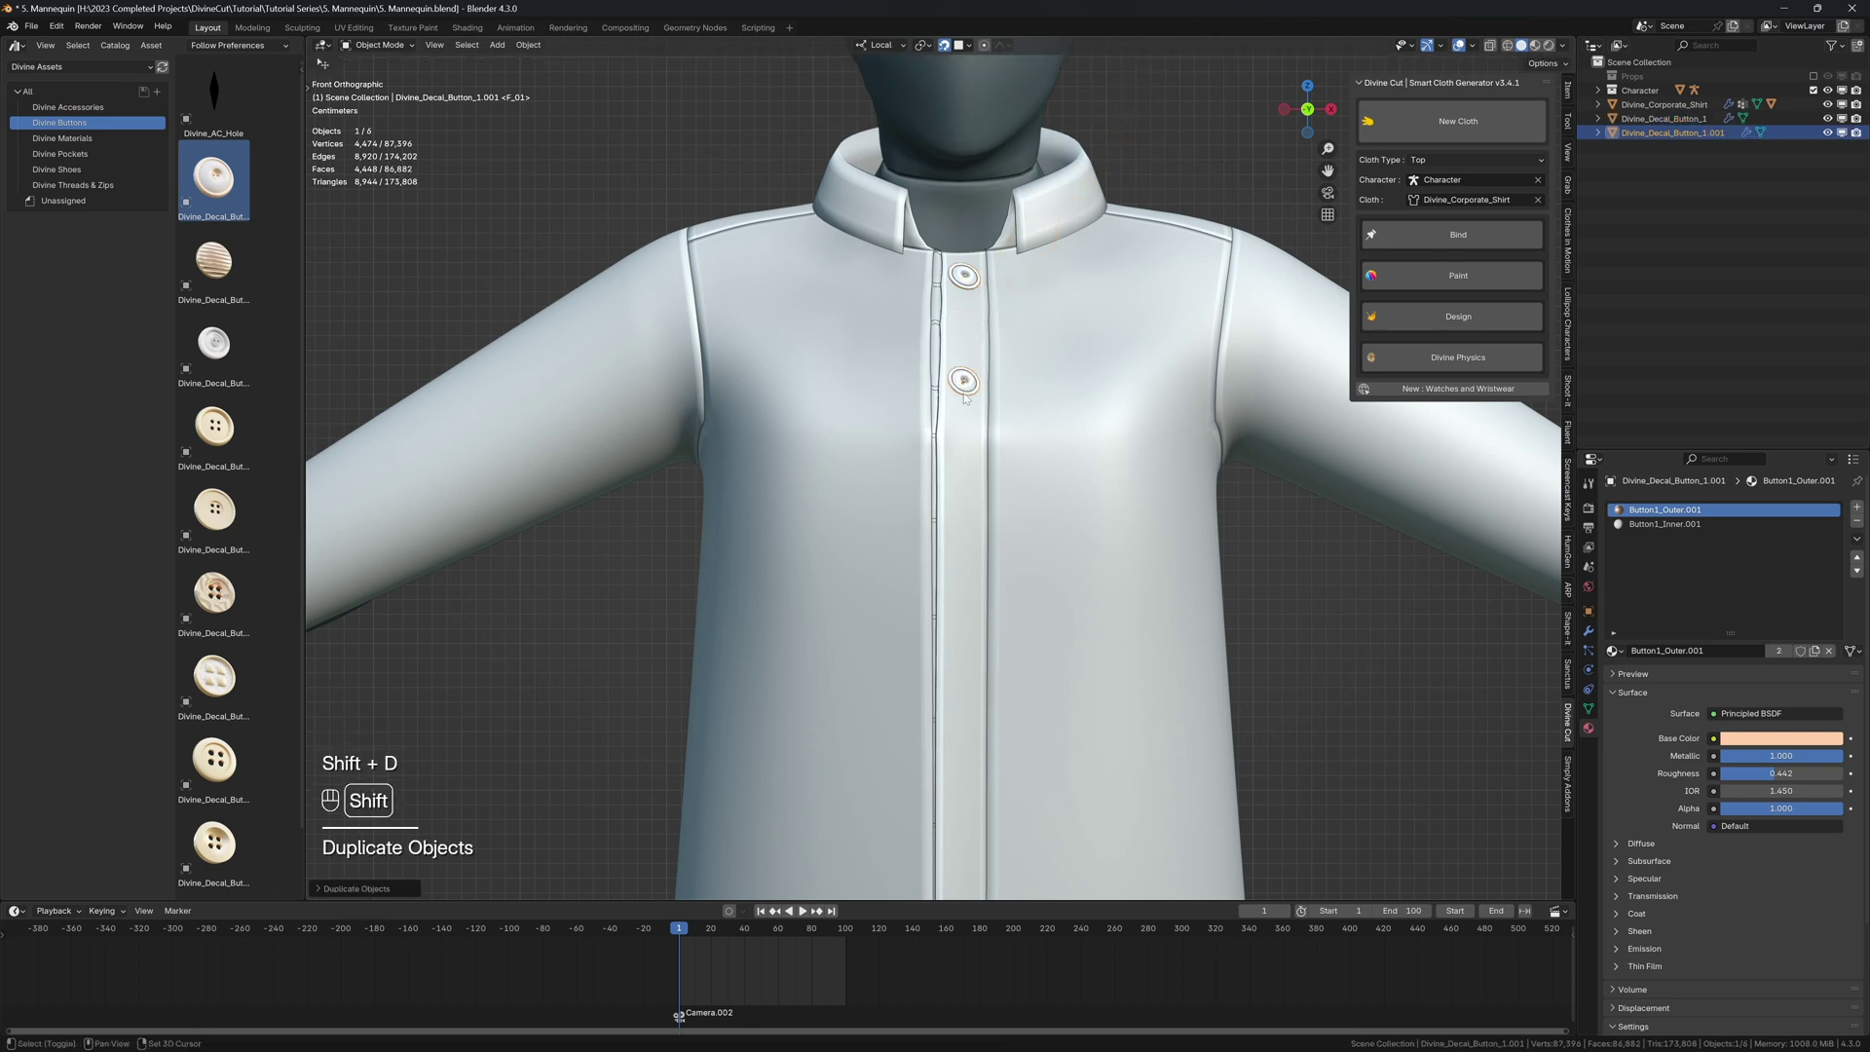
left_click(962, 523)
middle_click_drag(986, 532, 968, 343, "shift")
key("shift+d")
left_click(943, 492)
middle_click_drag(952, 539, 953, 504, "shift")
left_click(952, 503)
scroll(951, 504, "down", 2, "shift")
key("shift+d")
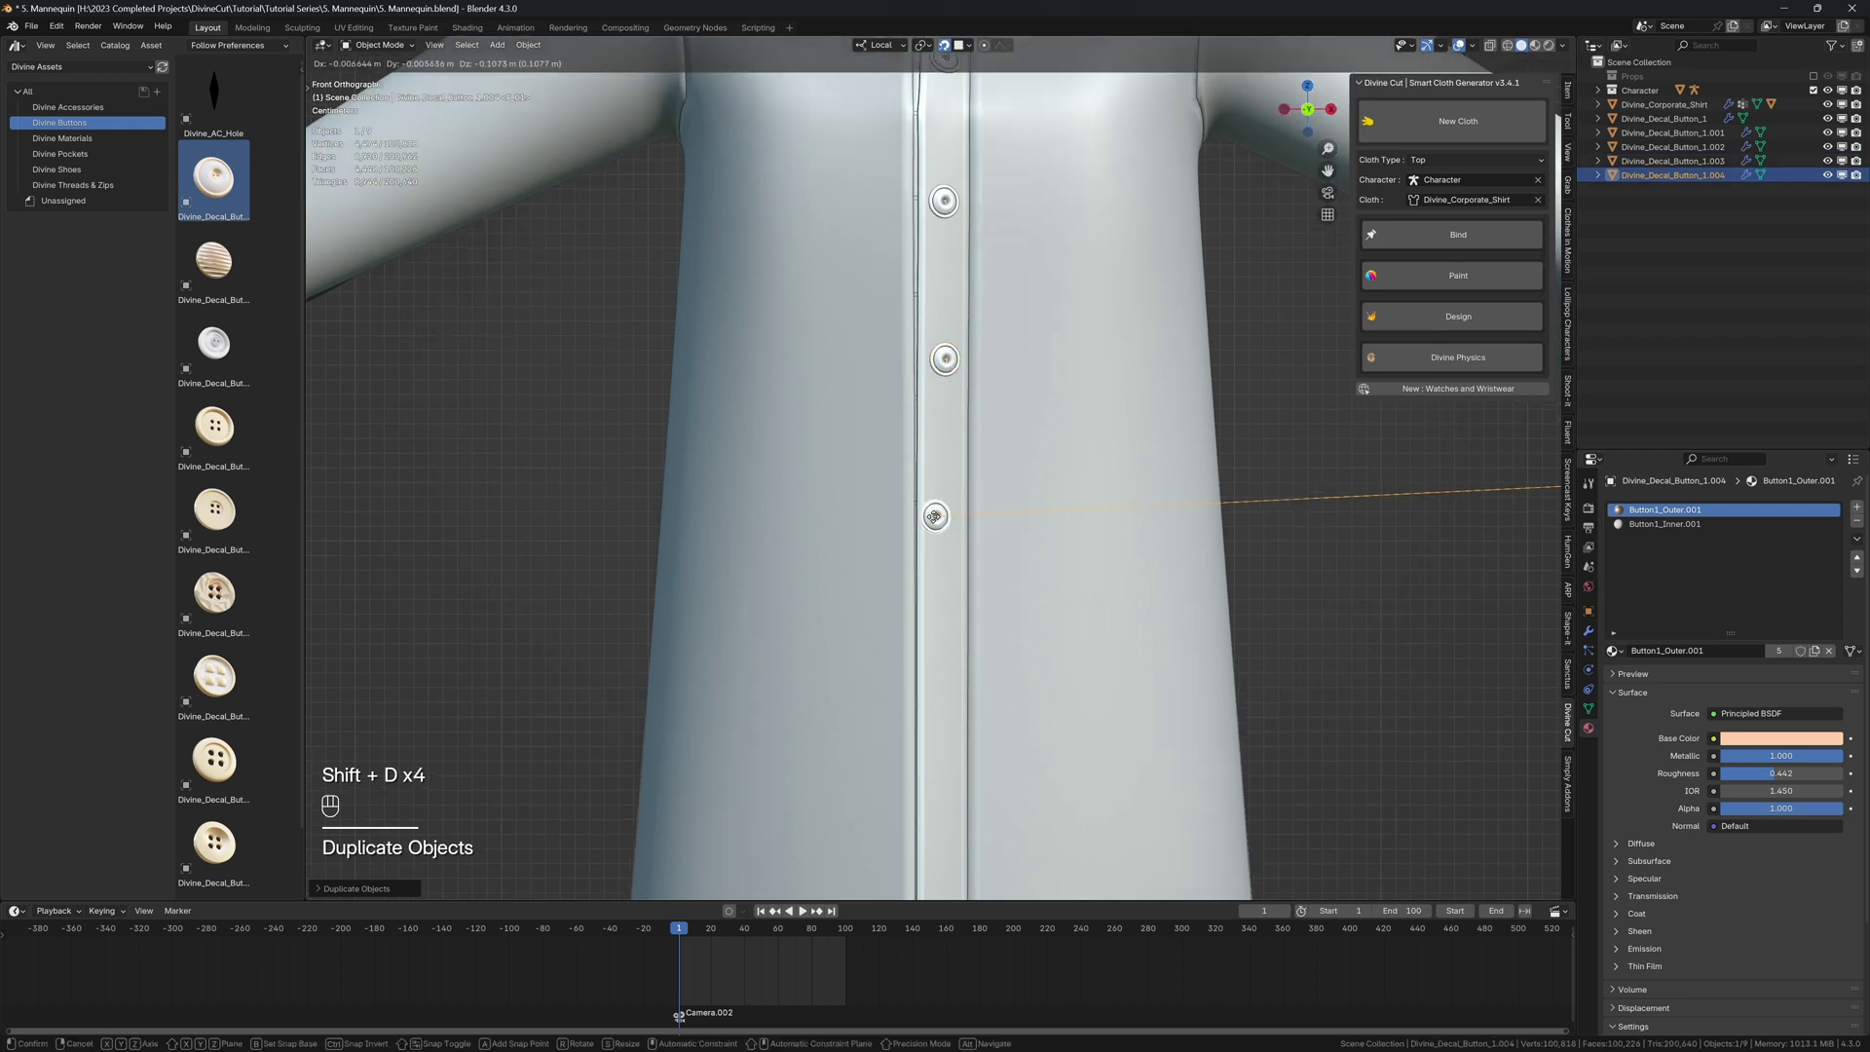
left_click(949, 540)
scroll(950, 540, "down", 3, "shift")
key("shift+d")
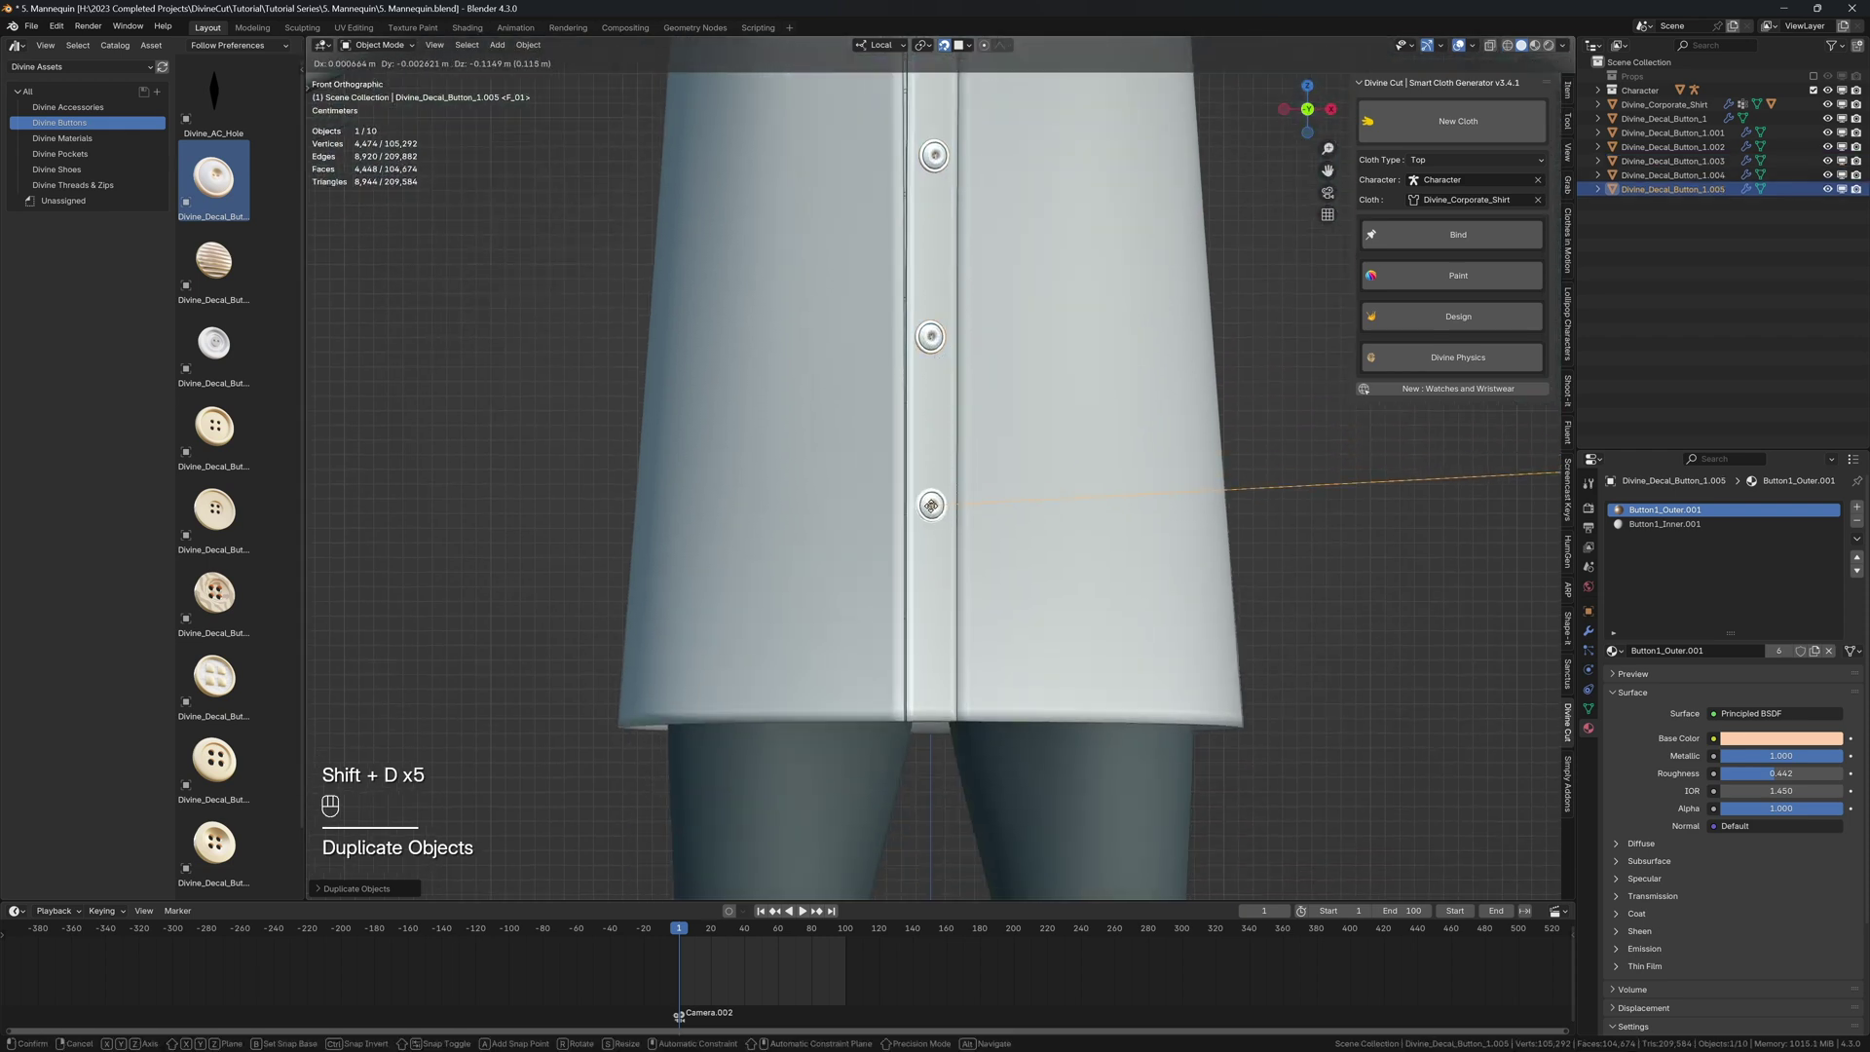
left_click(930, 519)
- Deselect the buttons, turn off snapping, and briefly test the cloth simulation before rewinding to frame 1
scroll(935, 497, "down", 3)
middle_click_drag(952, 426, 959, 601, "shift")
middle_click_drag(958, 601, 973, 547)
scroll(1131, 563, "down", 2)
left_click(1131, 563)
key("shift+Tab")
key("shift+space")
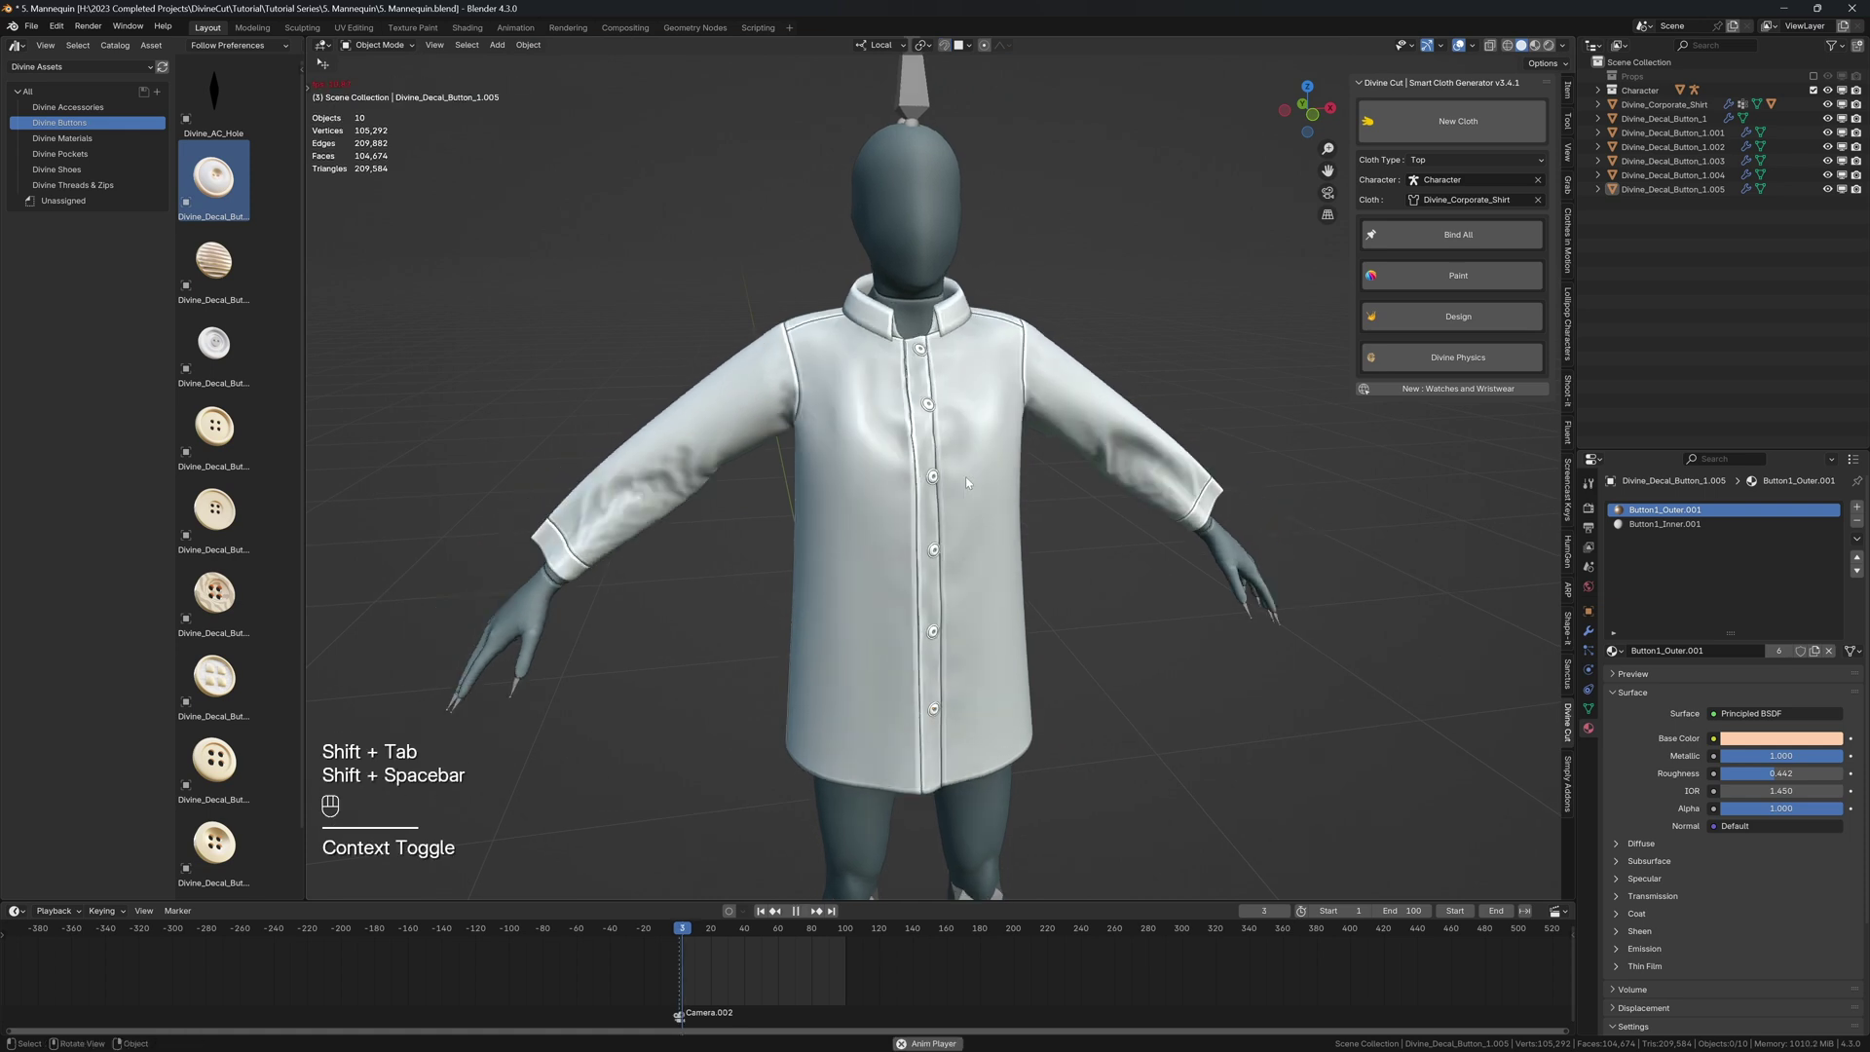
key("shift+space")
middle_click_drag(966, 476, 916, 389)
key("shift+Left")
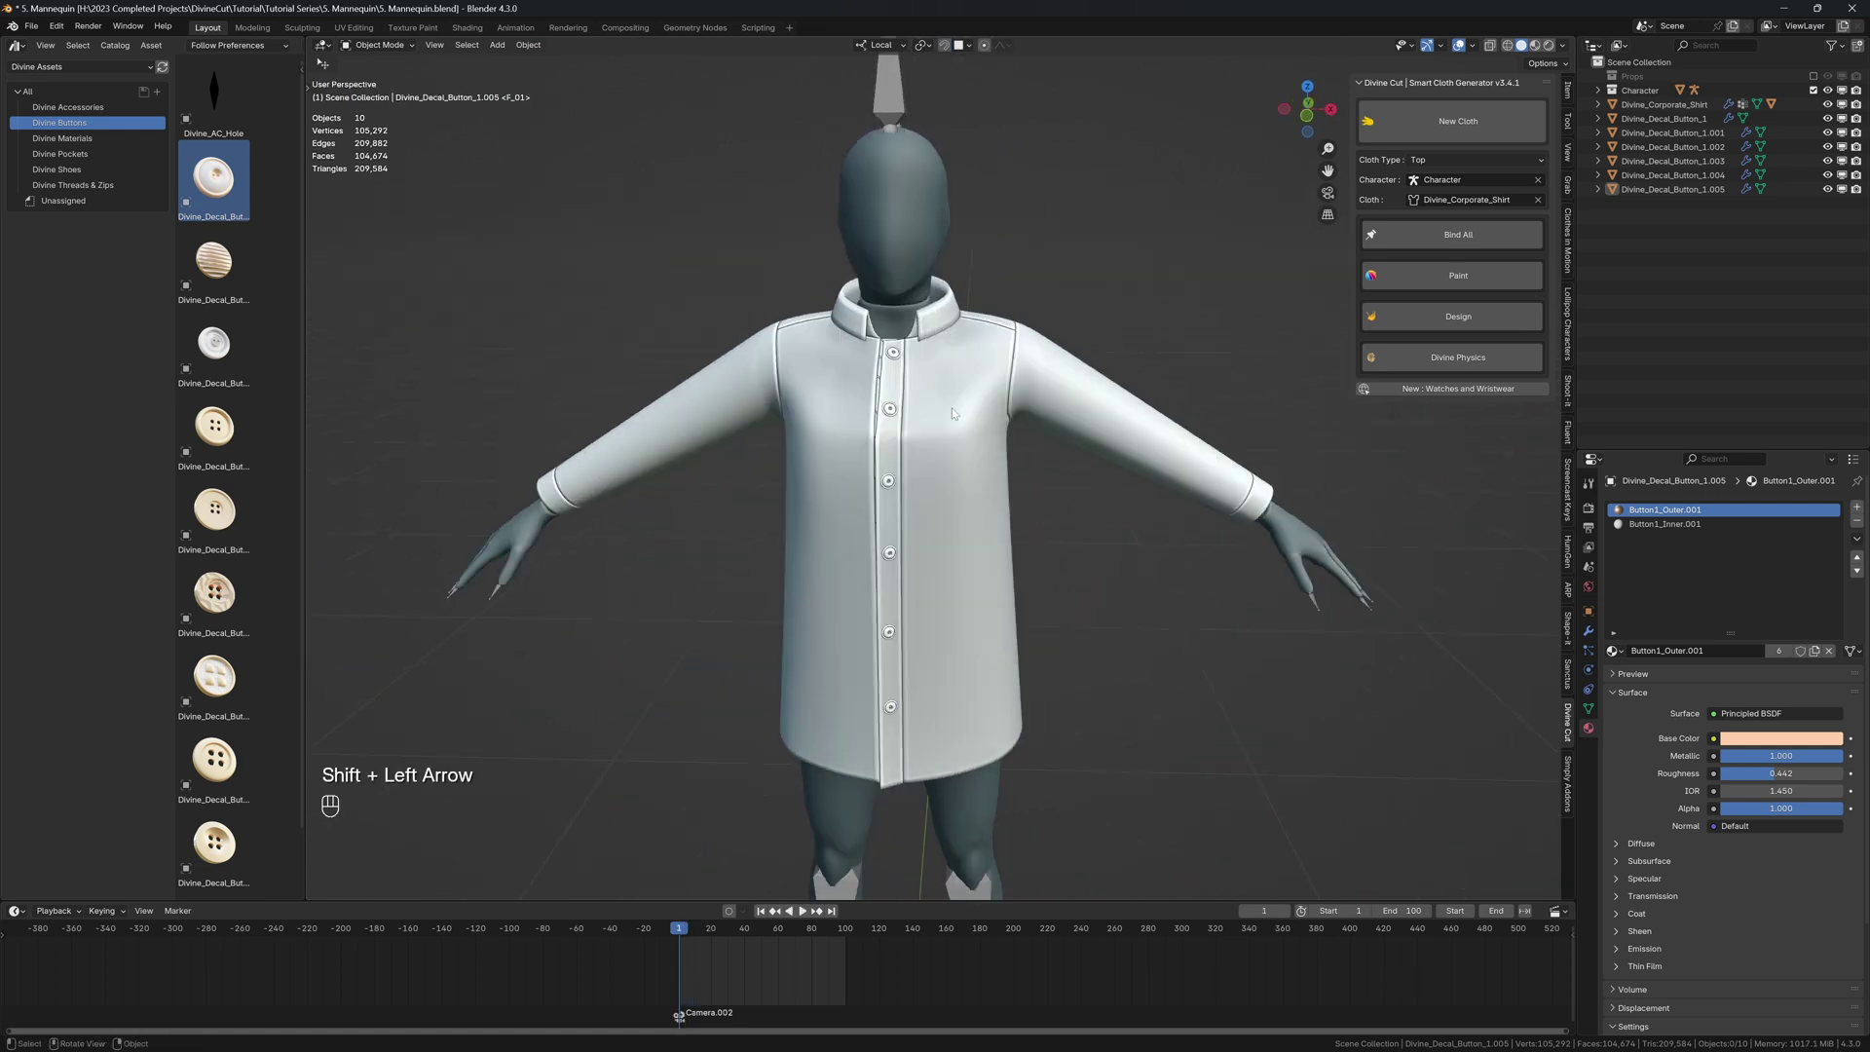
- Bind the top button to the shirt, test it with a short simulation, and rewind to frame 1
scroll(885, 326, "up", 3)
left_click(868, 291)
middle_click_drag(868, 291, 893, 360)
left_click(1378, 236)
left_click(1185, 244)
scroll(1186, 243, "down", 3)
key("shift+space")
key("shift+space")
key("shift+Left")
- Bind the second and third buttons together to the shirt, run a short simulation, and rewind to frame 1
left_click(935, 399)
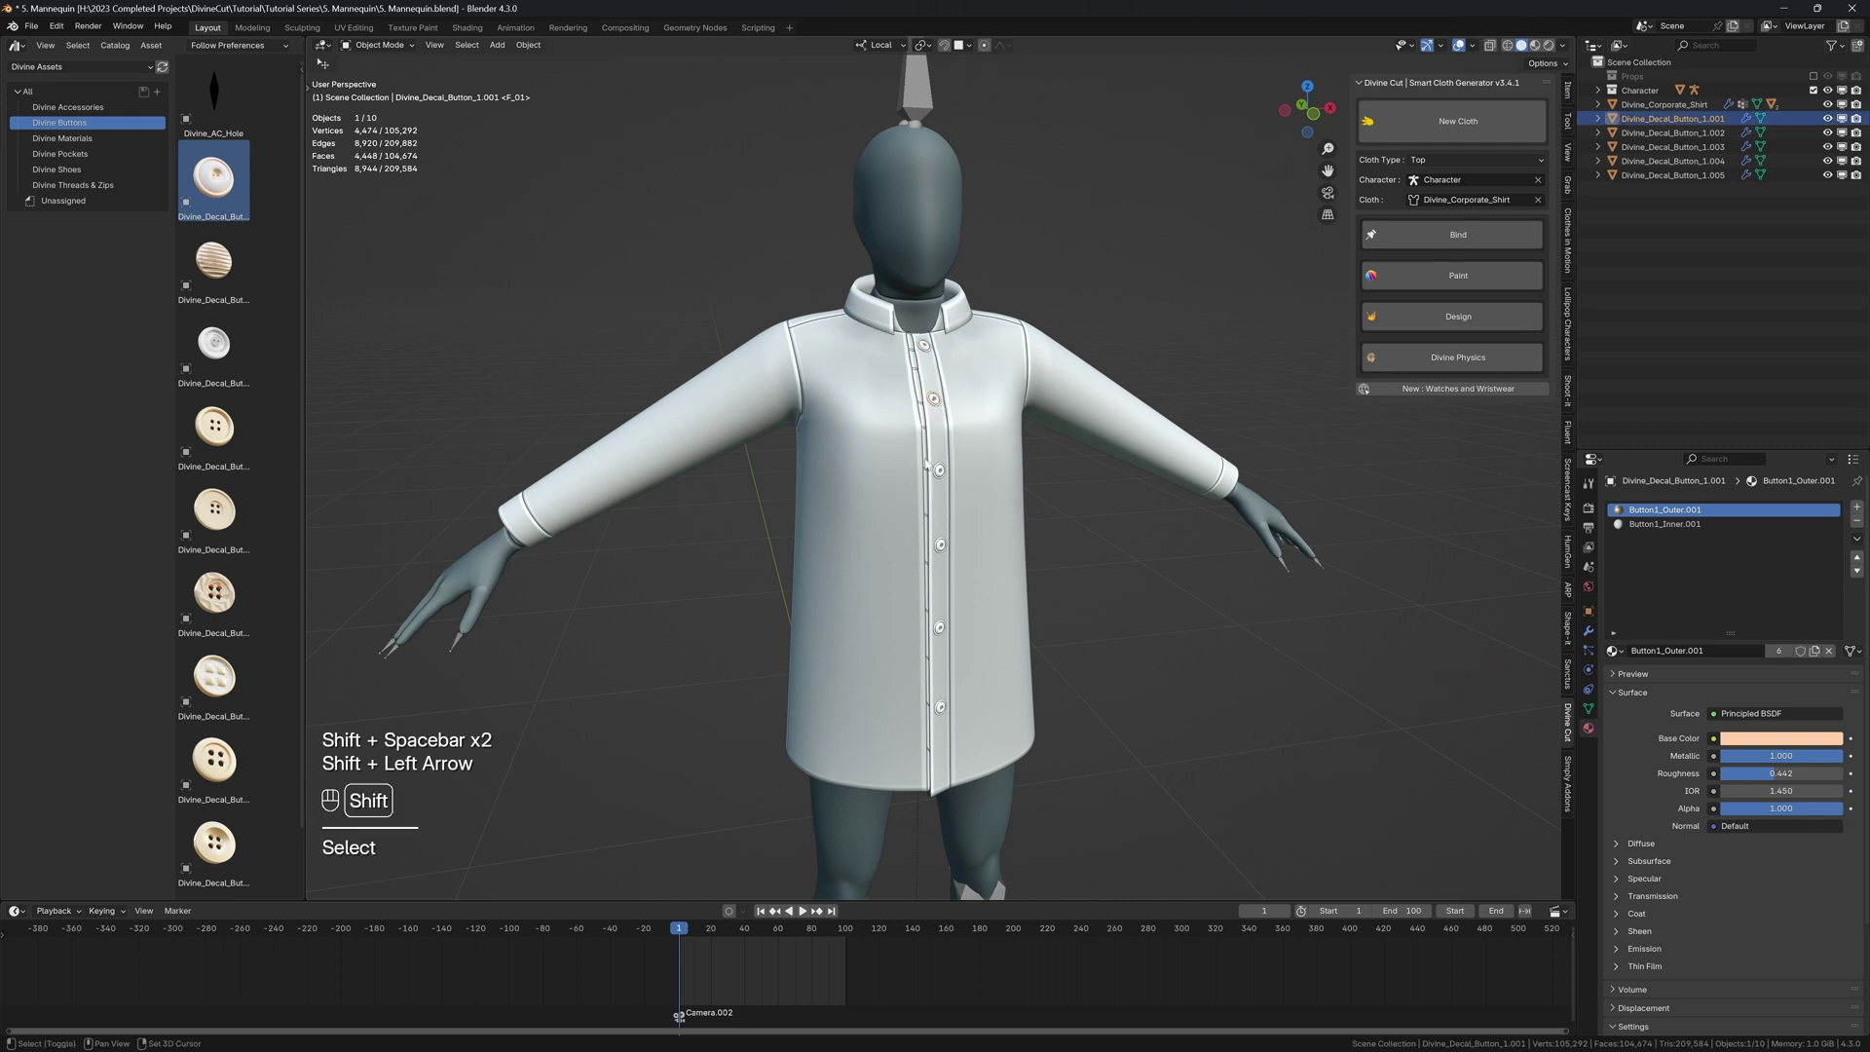
left_click(938, 473, "shift")
middle_click_drag(939, 474, 1003, 473)
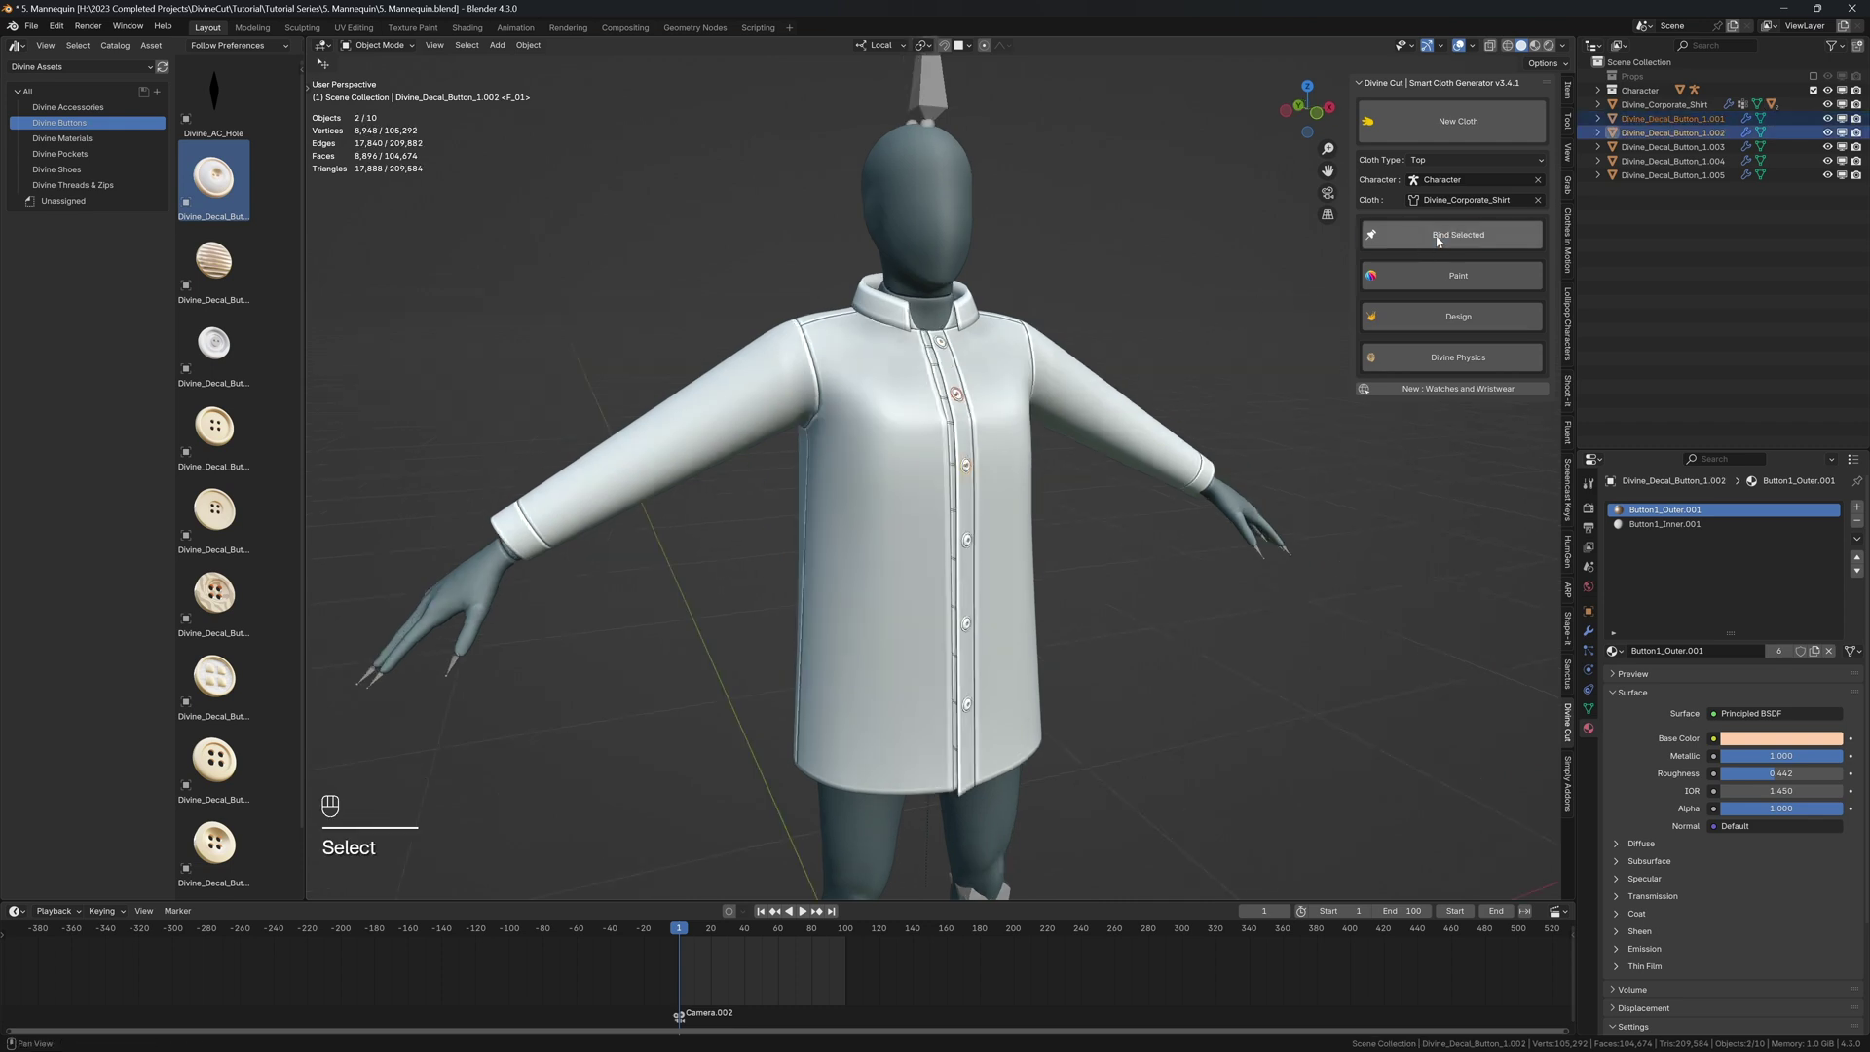
left_click(1438, 238)
key("shift+space")
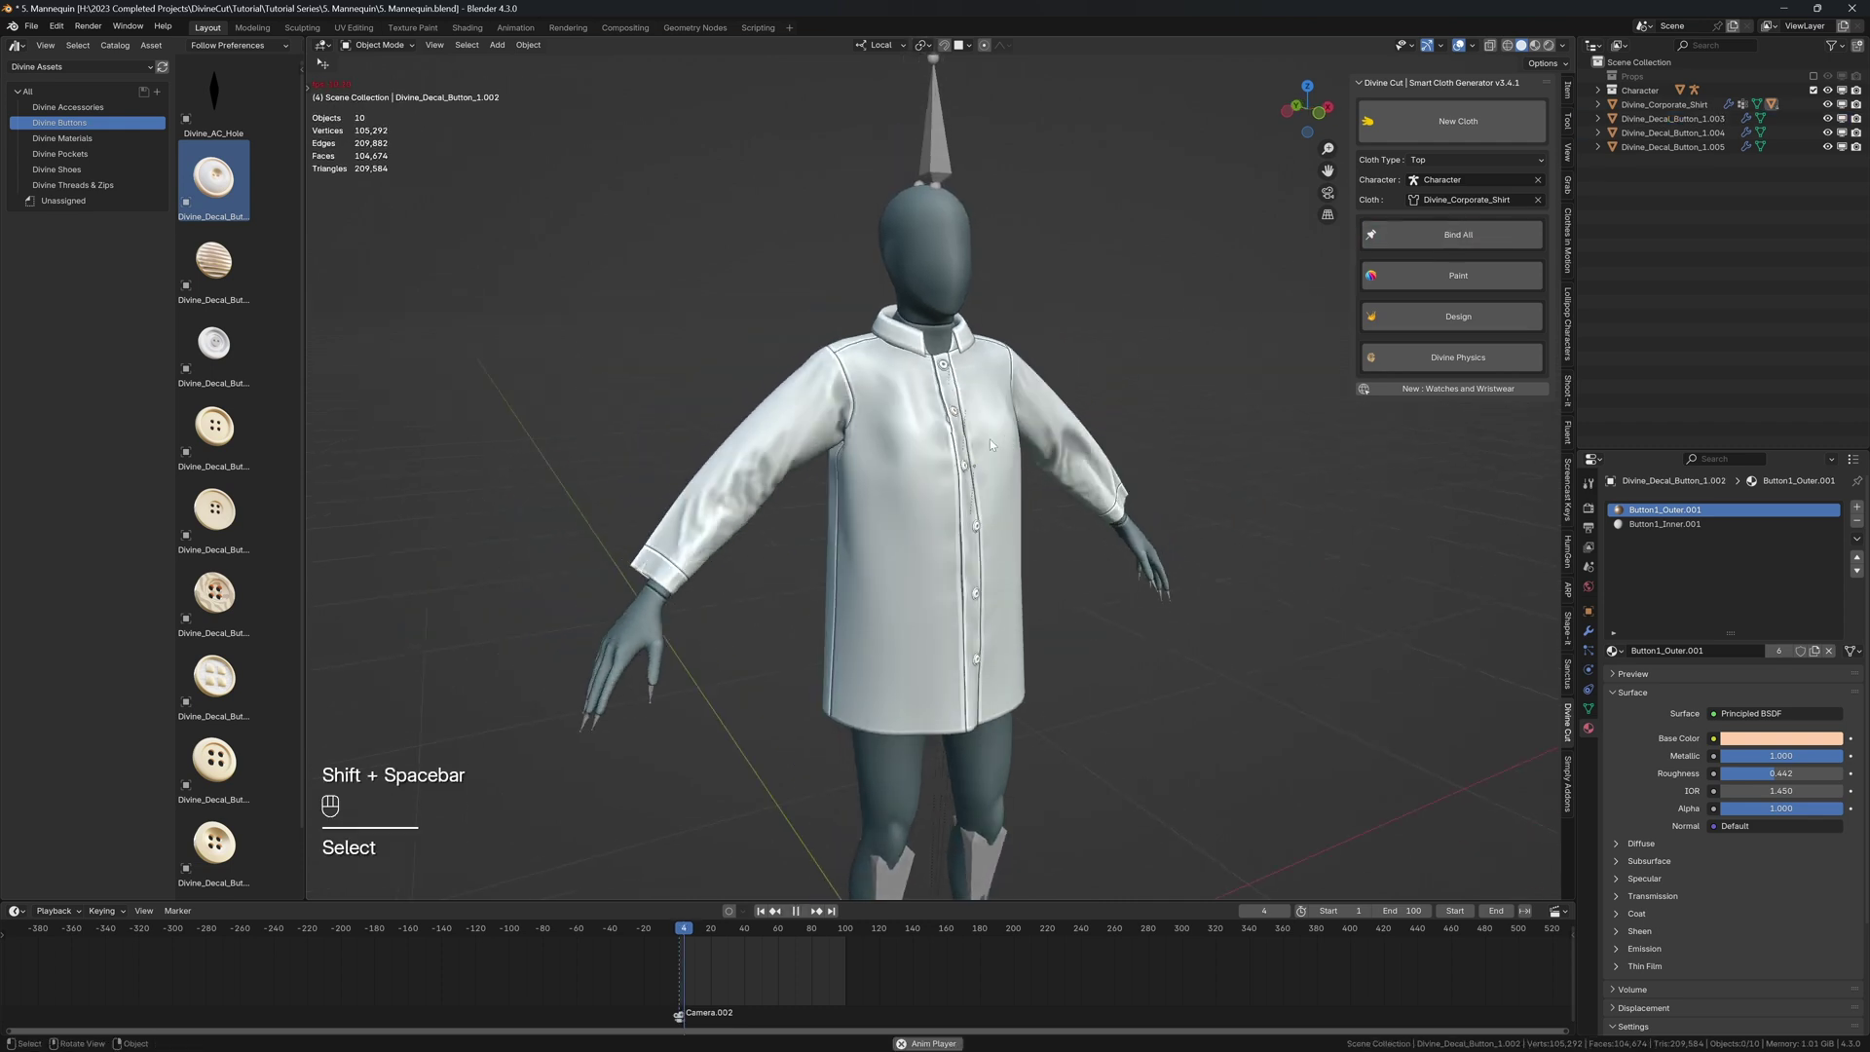
key("shift+space")
key("shift+Left")
middle_click_drag(1027, 462, 1038, 380)
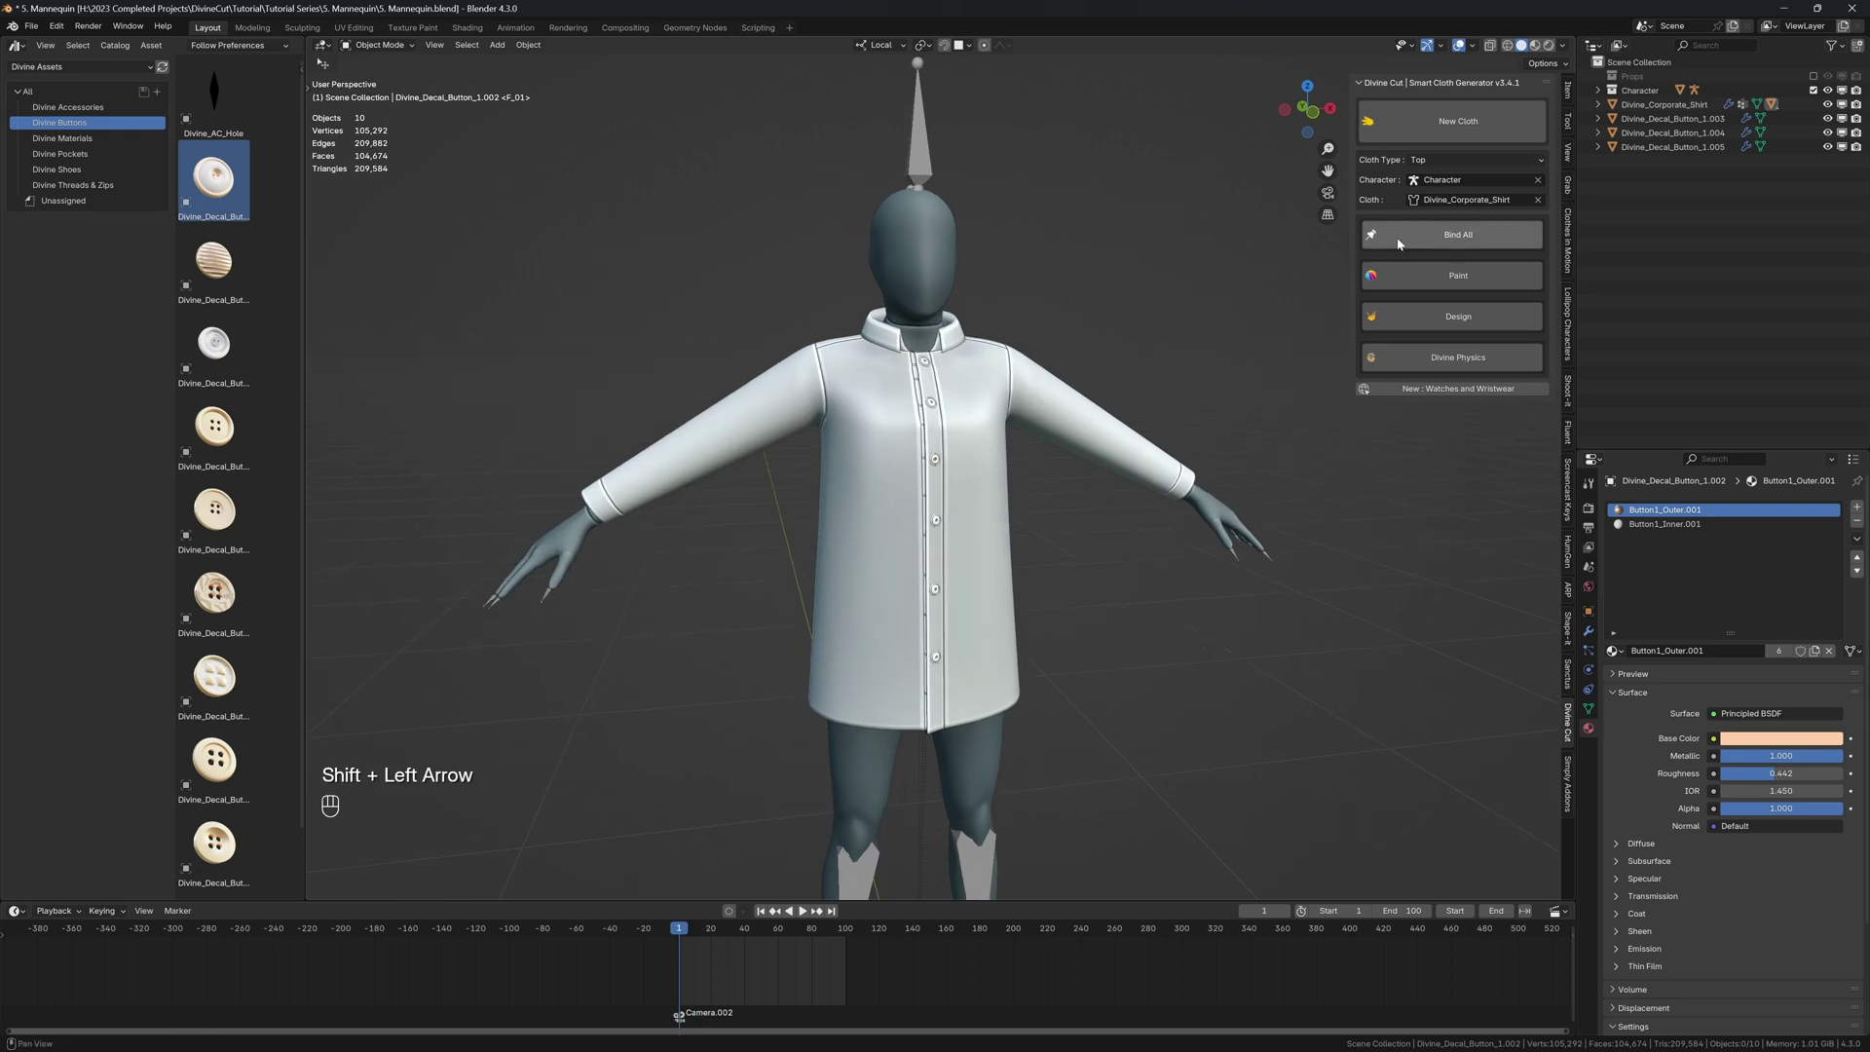
- Bind all remaining buttons to the shirt, test the cloth simulation, and rewind to frame 1
left_click(1429, 237)
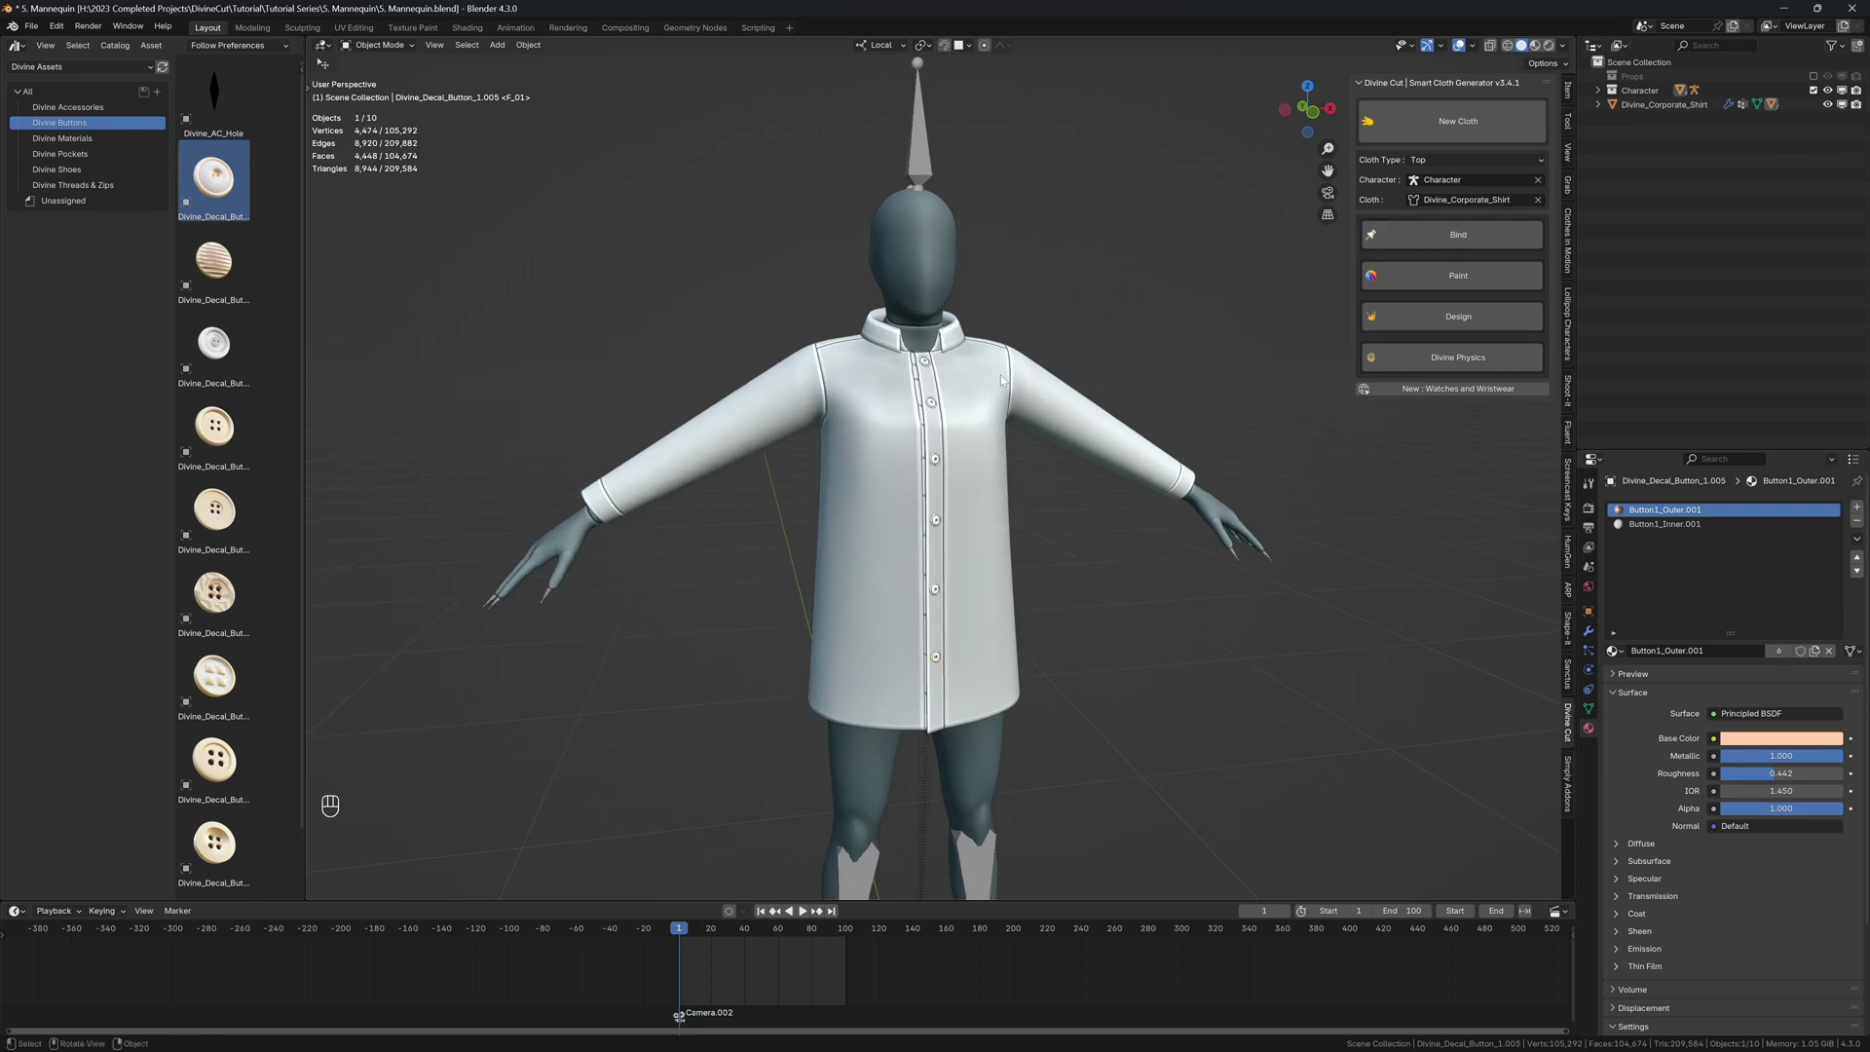
middle_click_drag(1001, 380, 1043, 350)
middle_click_drag(926, 393, 1013, 404)
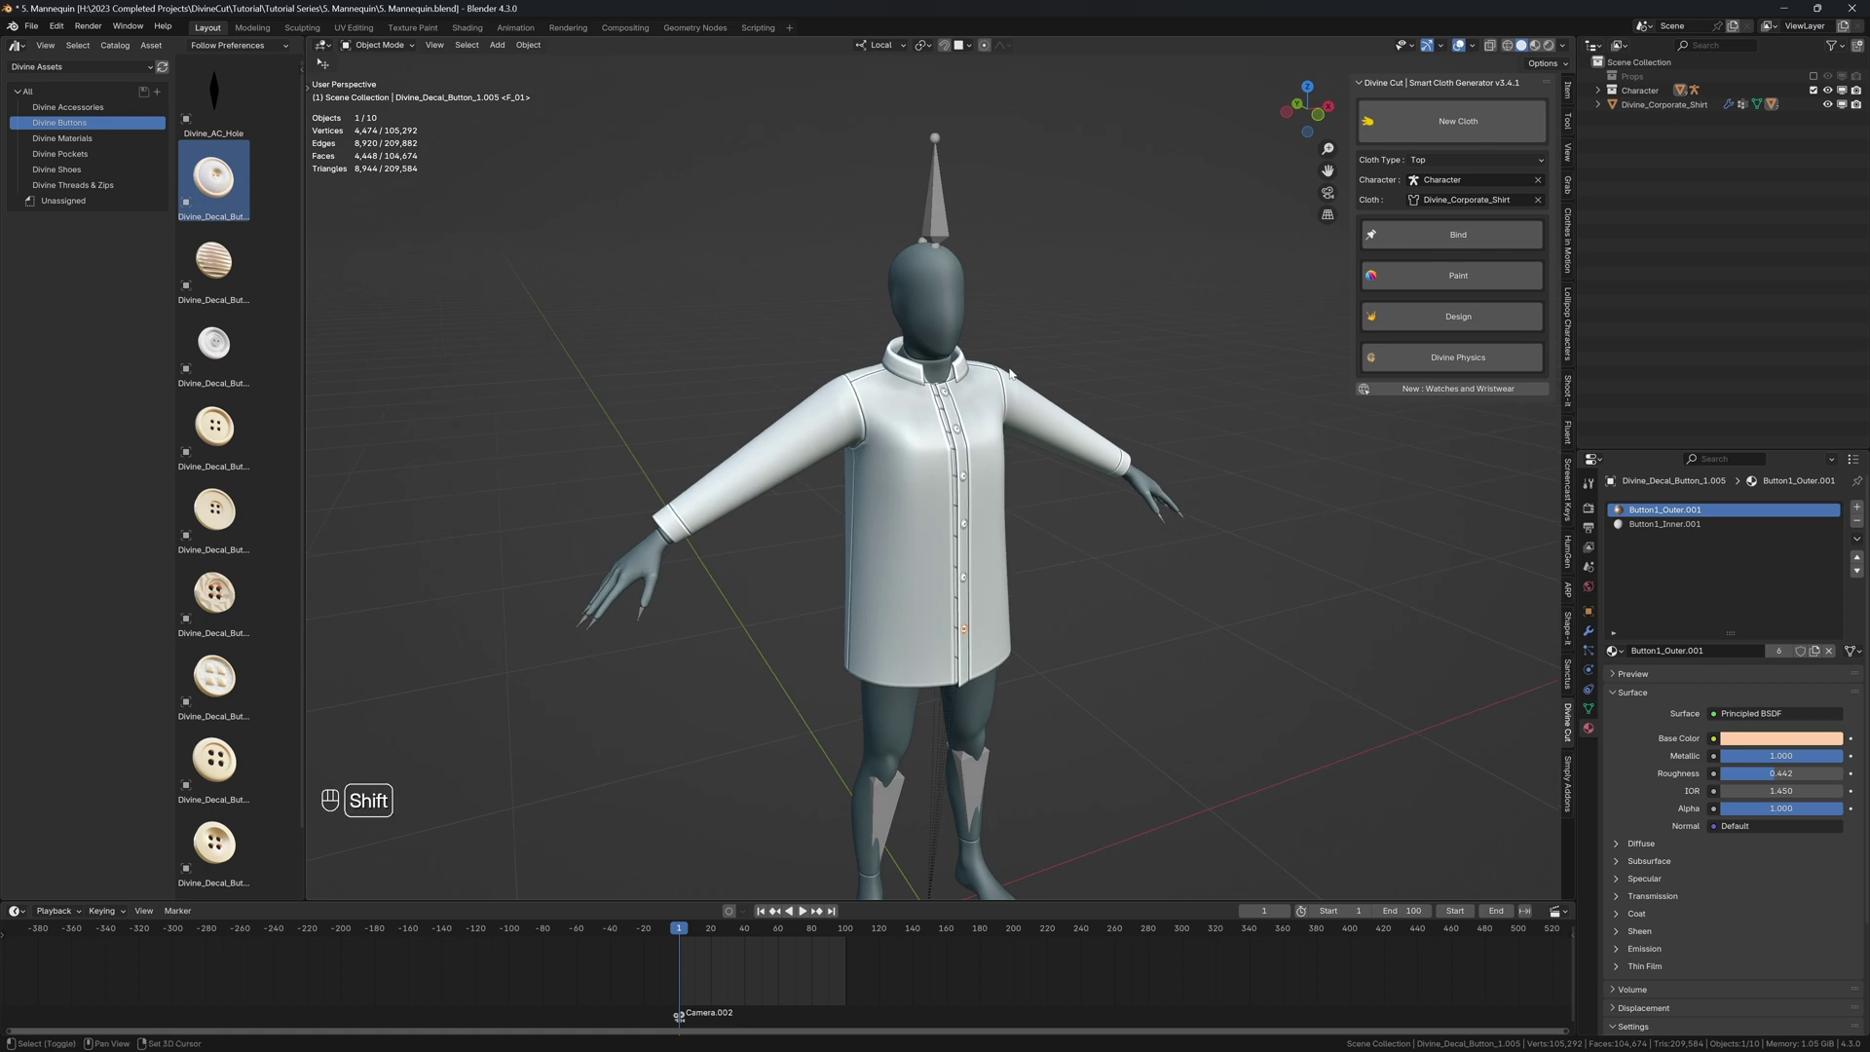
key("shift+space")
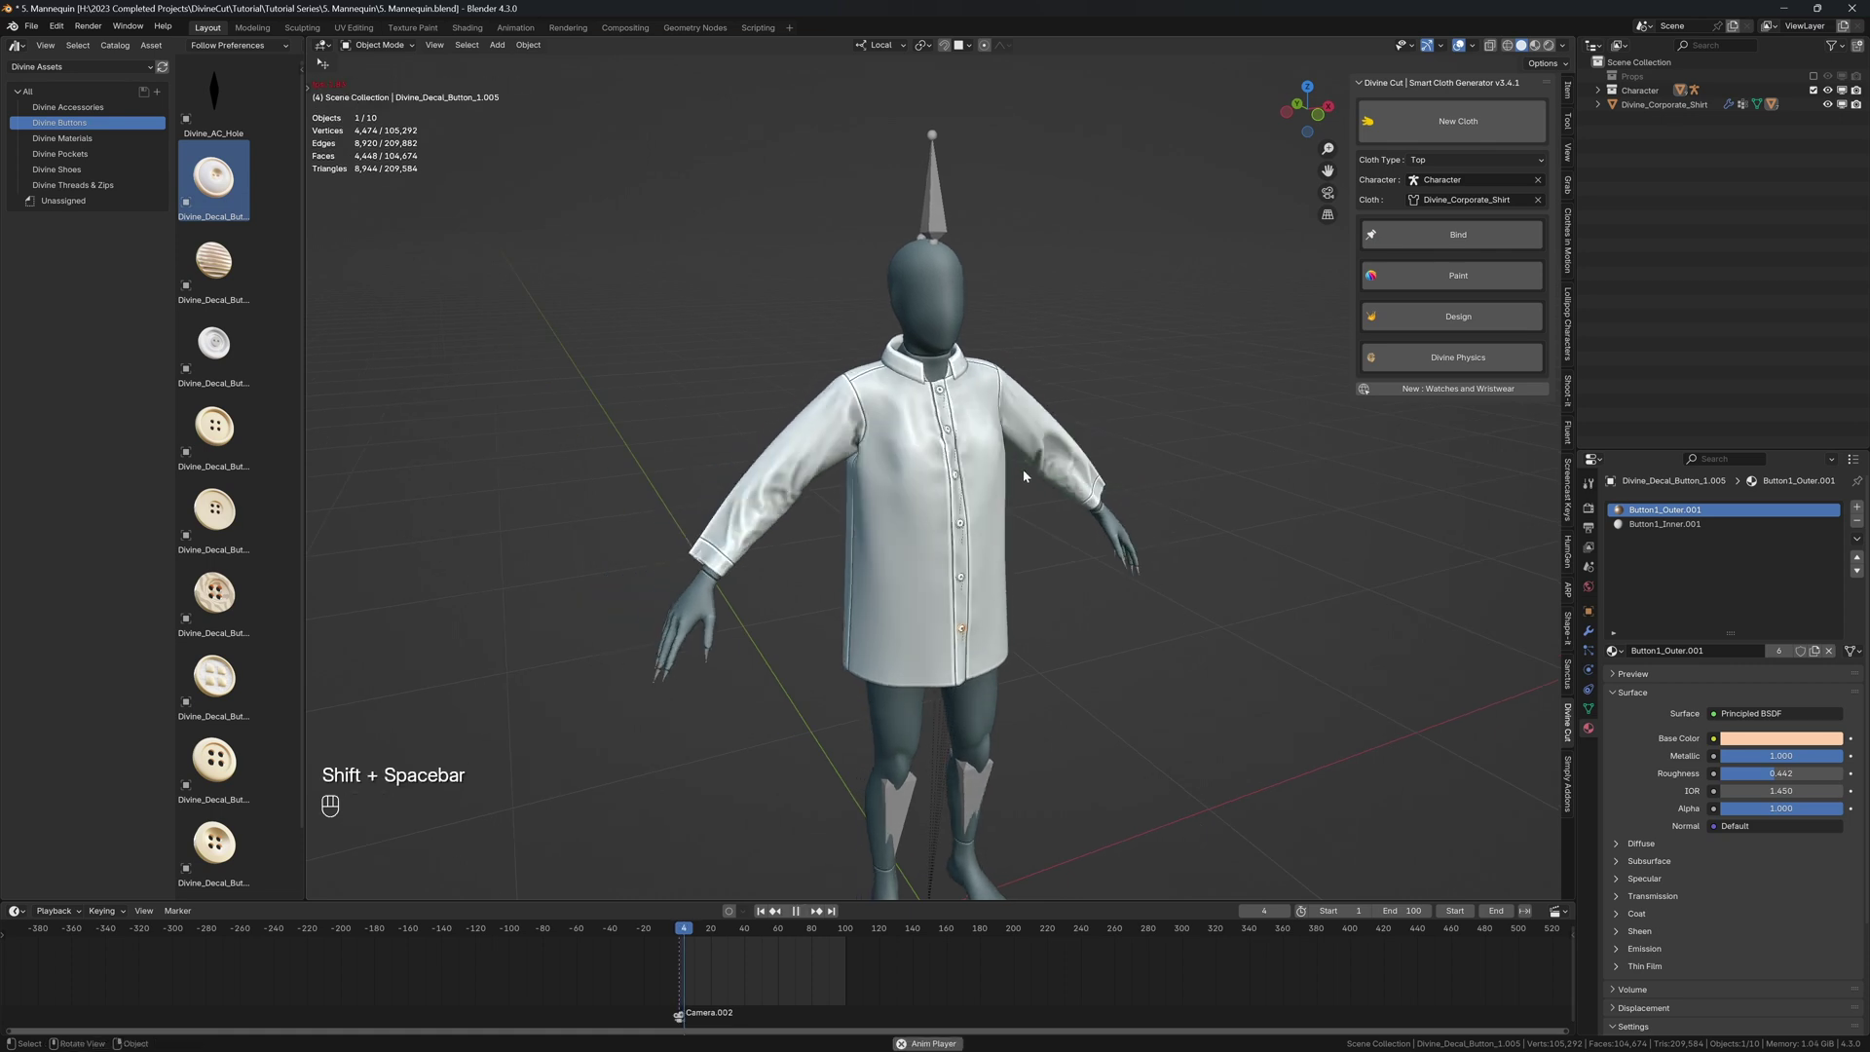
key("shift+space")
middle_click_drag(1010, 498, 901, 449)
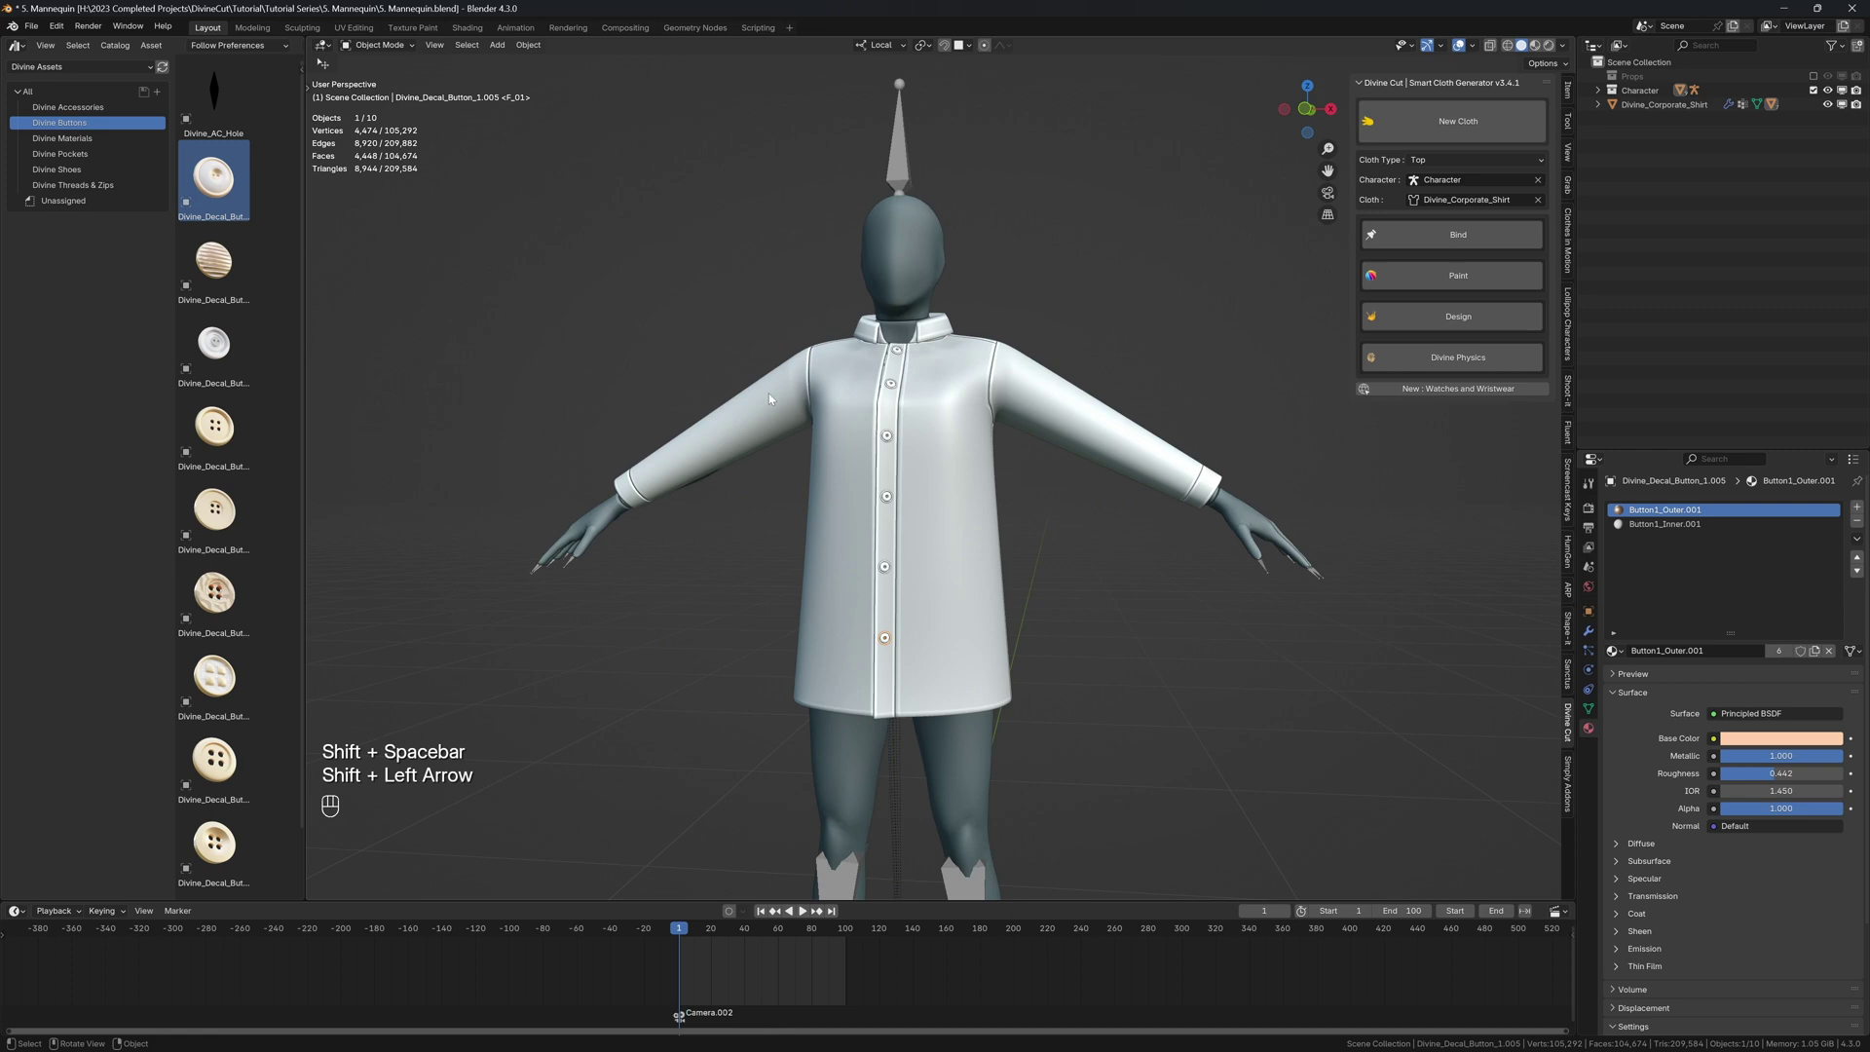
- Place the Divine_Pocket_1 asset from the Divine Pockets catalog on the mannequin's left chest and adjust its position
left_click(74, 154)
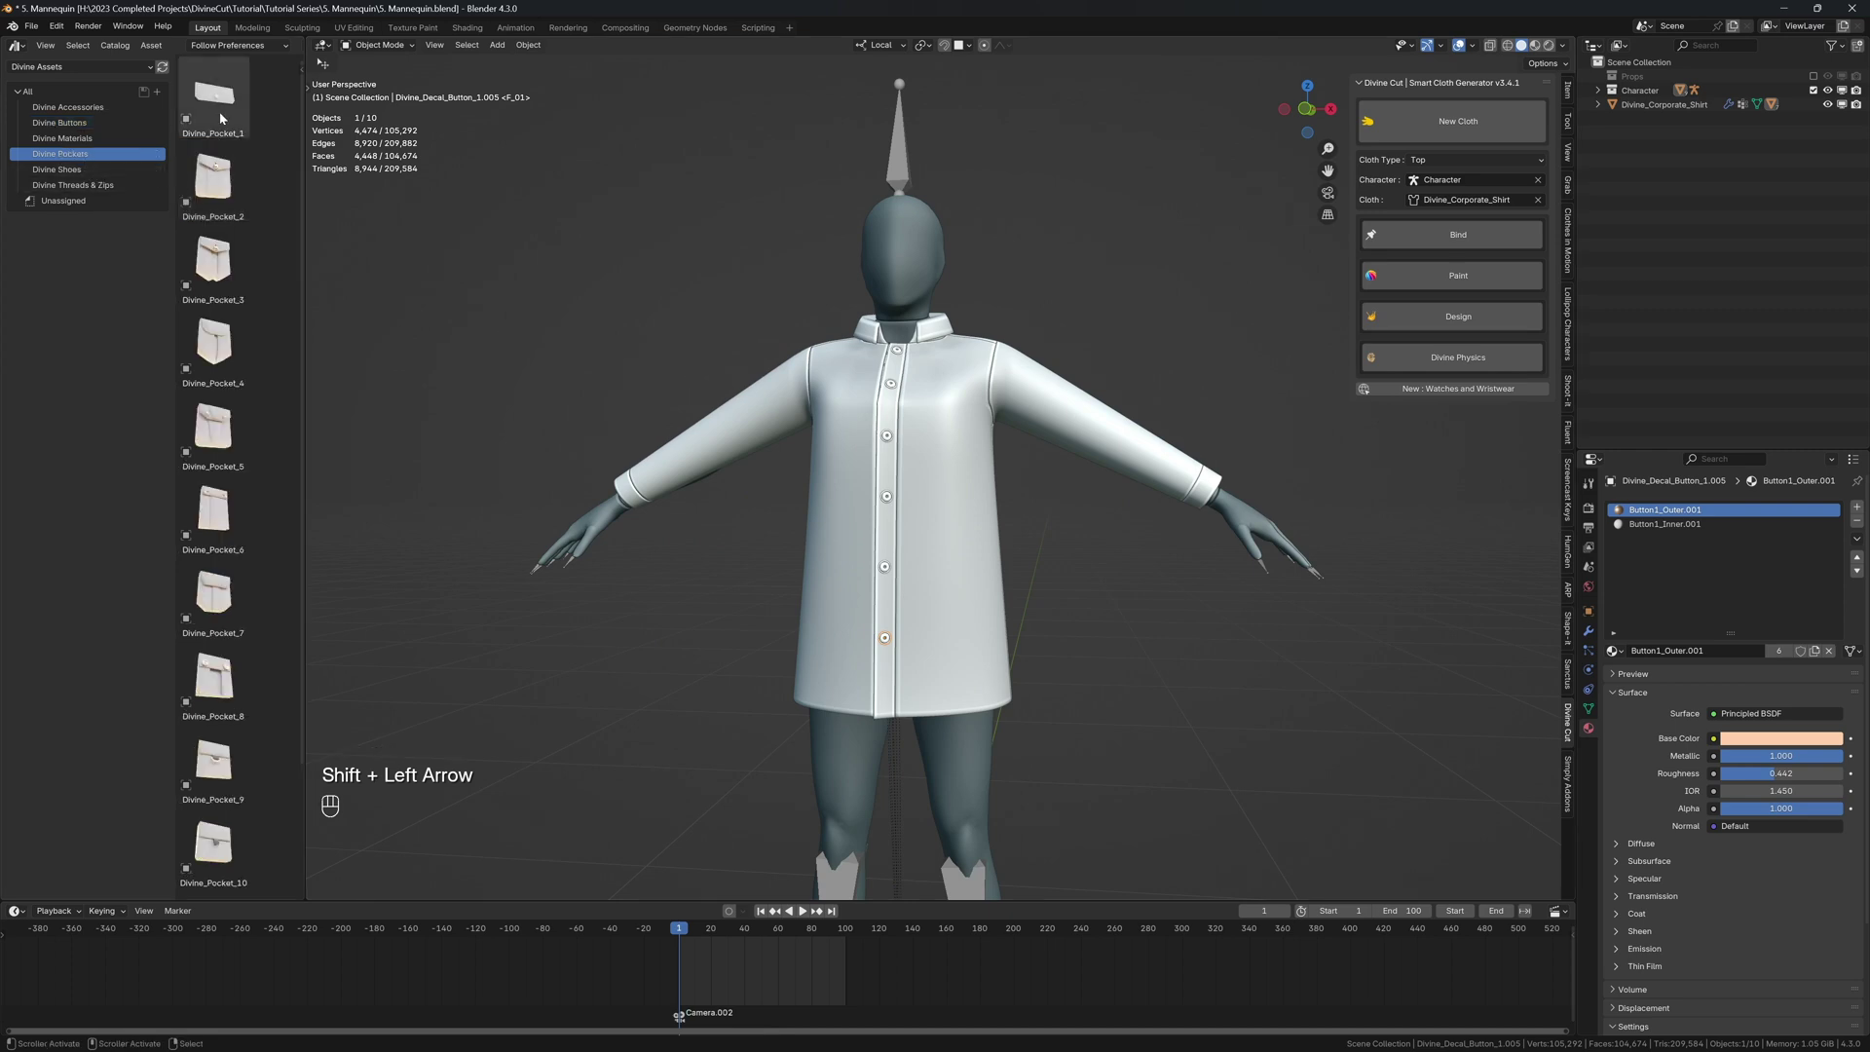
left_click_drag(232, 116, 935, 403)
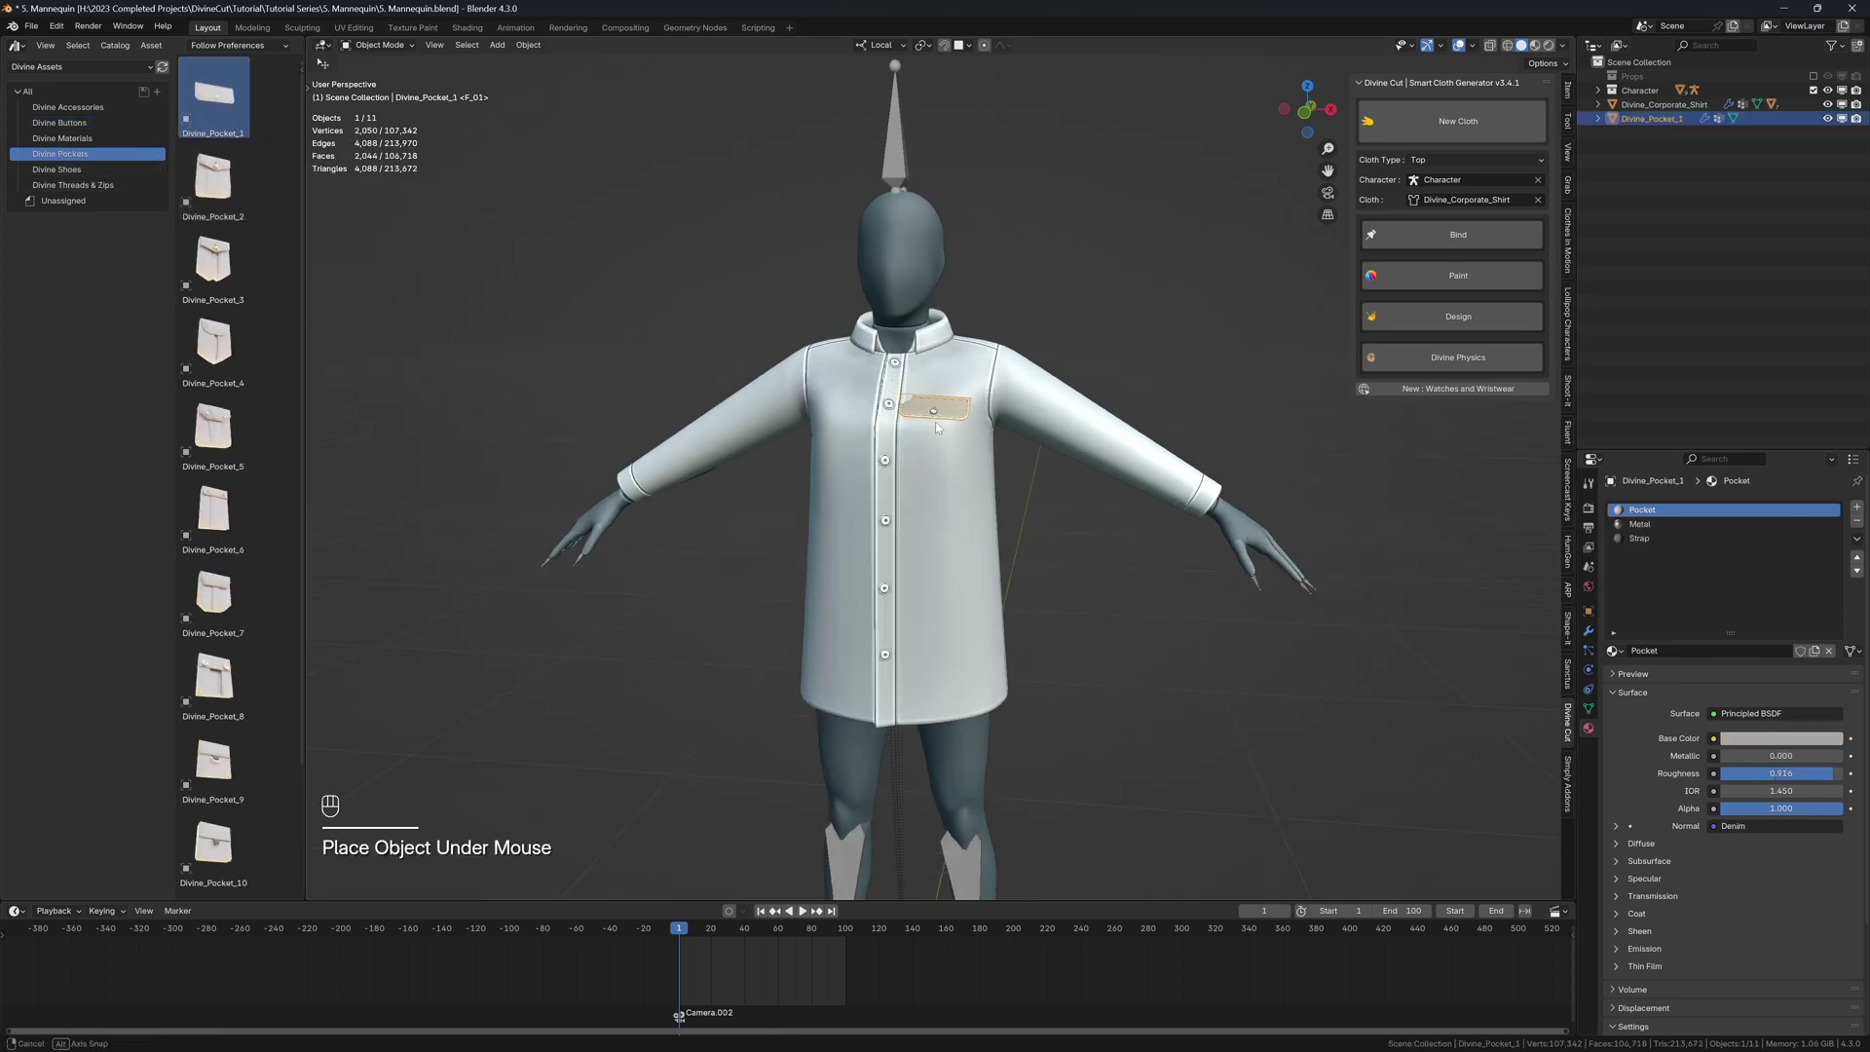
middle_click_drag(935, 423, 948, 474)
scroll(947, 473, "up", 2)
key("g")
left_click(947, 452)
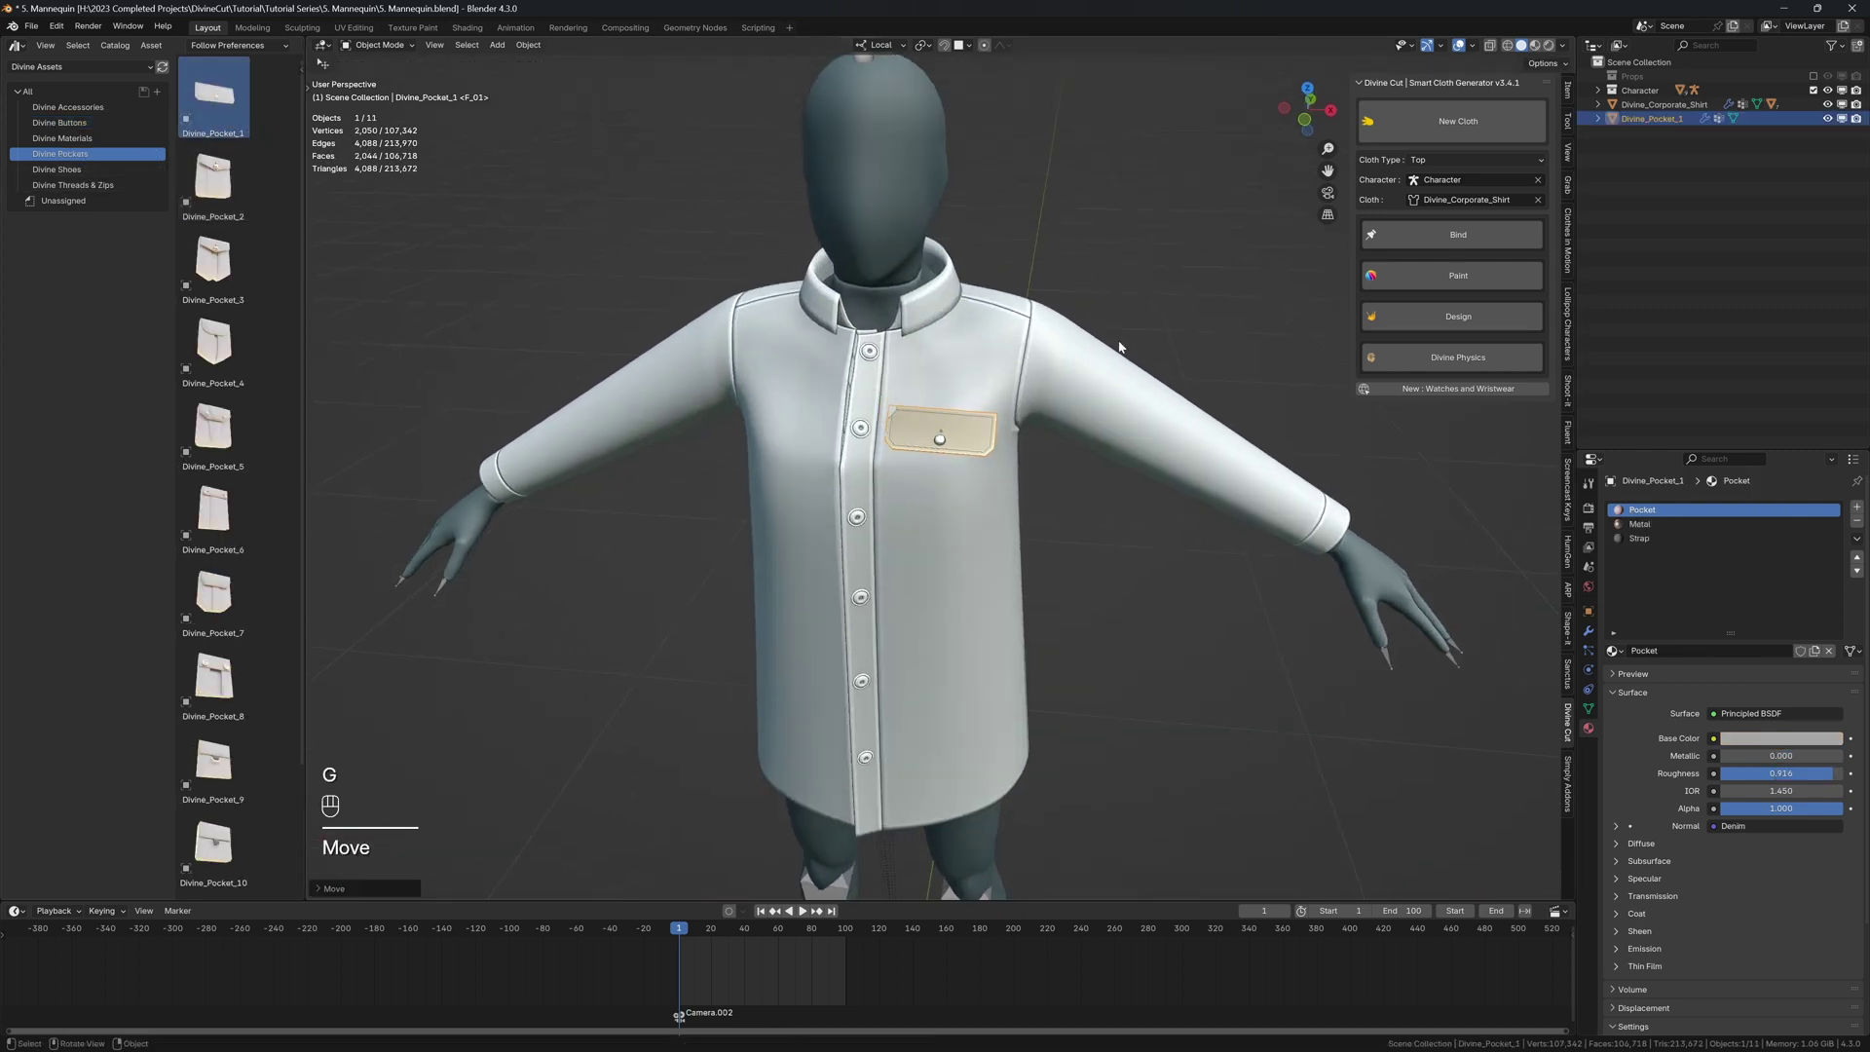
- Open the Design options for the pocket and move it higher along the shirt's chest surface
left_click(1441, 317)
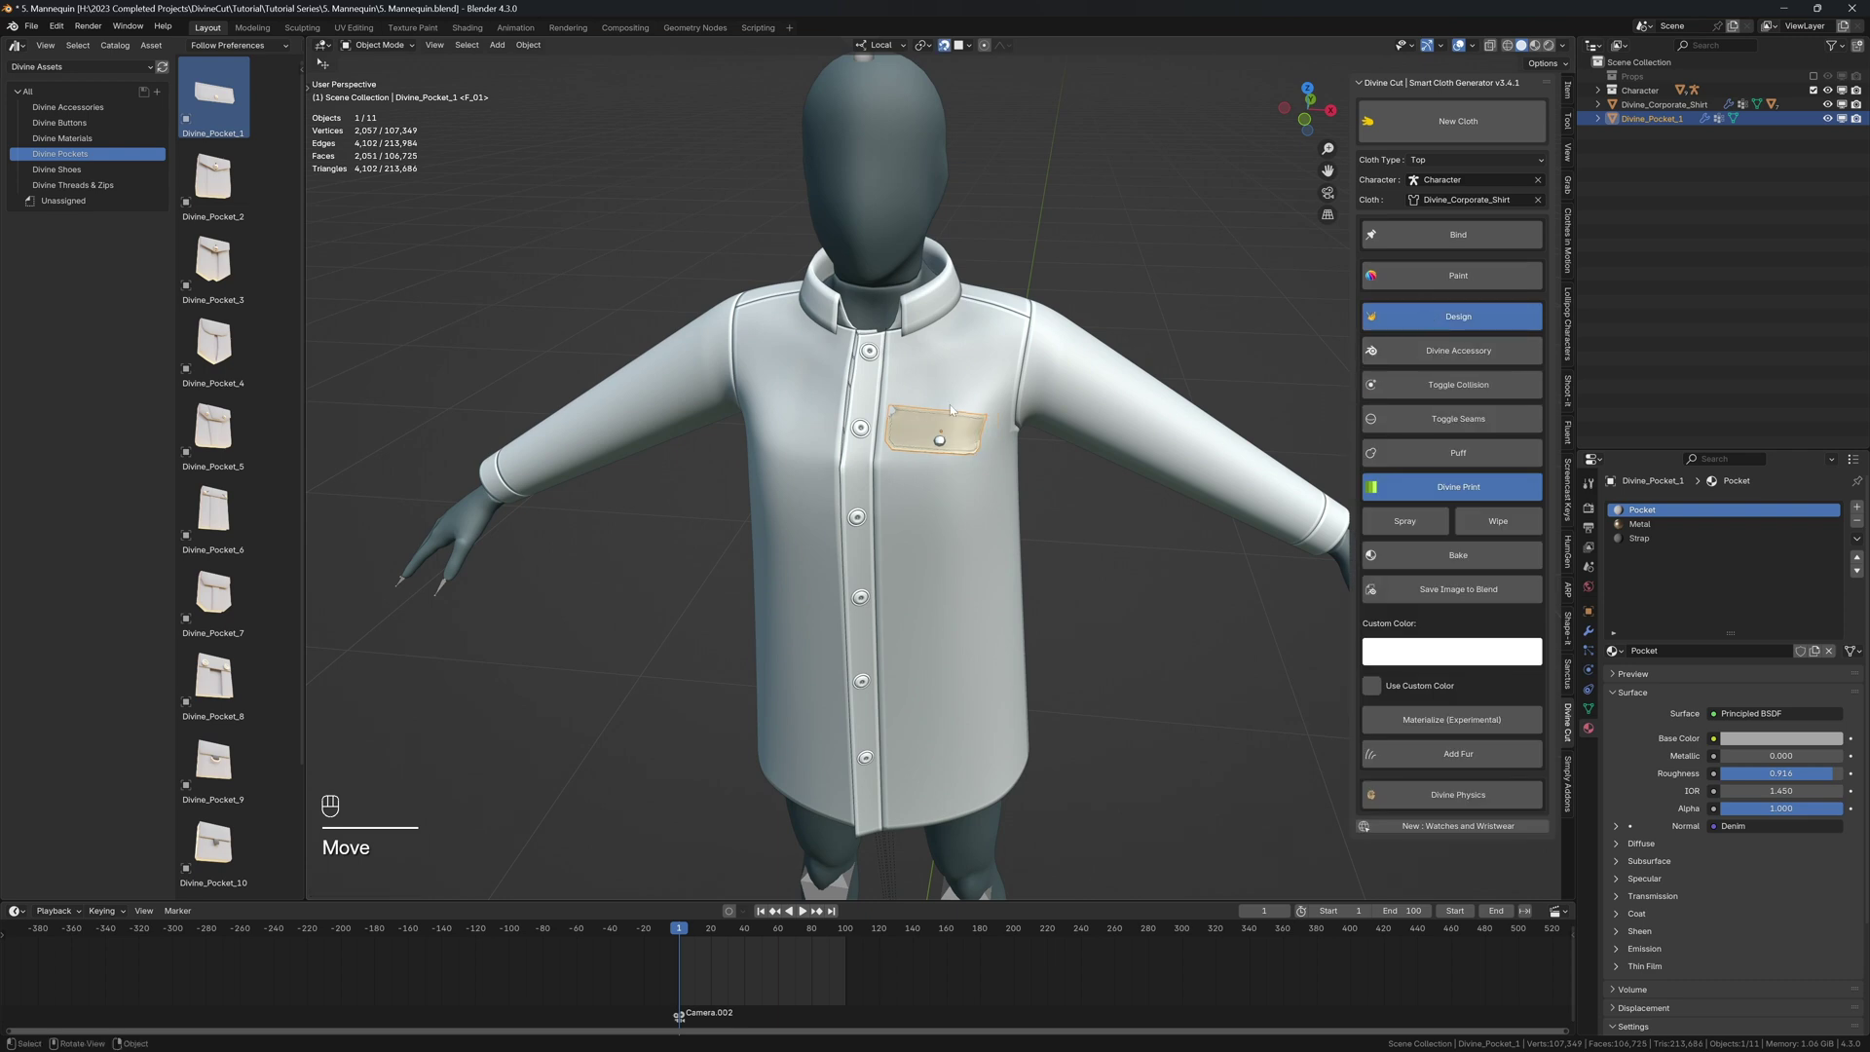
key("g")
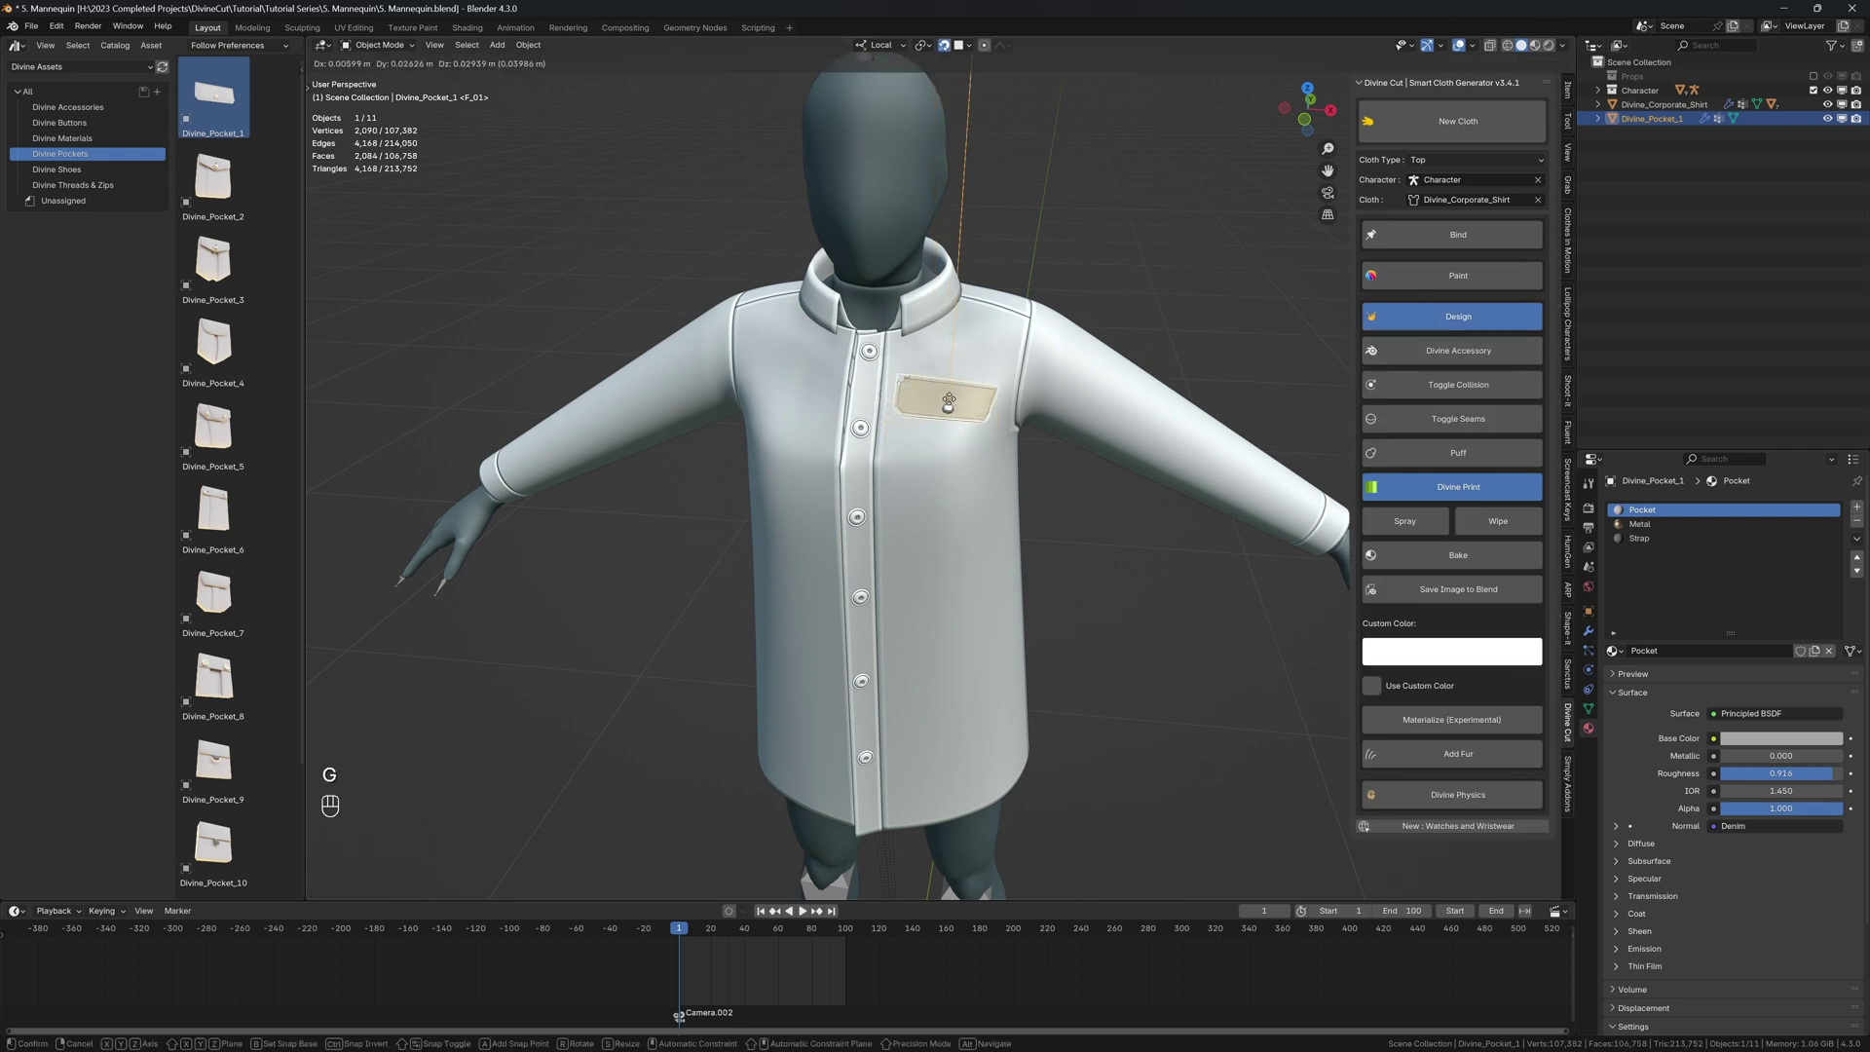
left_click(949, 399)
middle_click_drag(949, 399, 989, 426)
scroll(826, 351, "up", 2)
- Try a slight pocket rotation with snapping off, and reposition it higher on the chest with snapping on
key("shift+Tab")
key("g")
left_click(727, 420, "shift")
key("r")
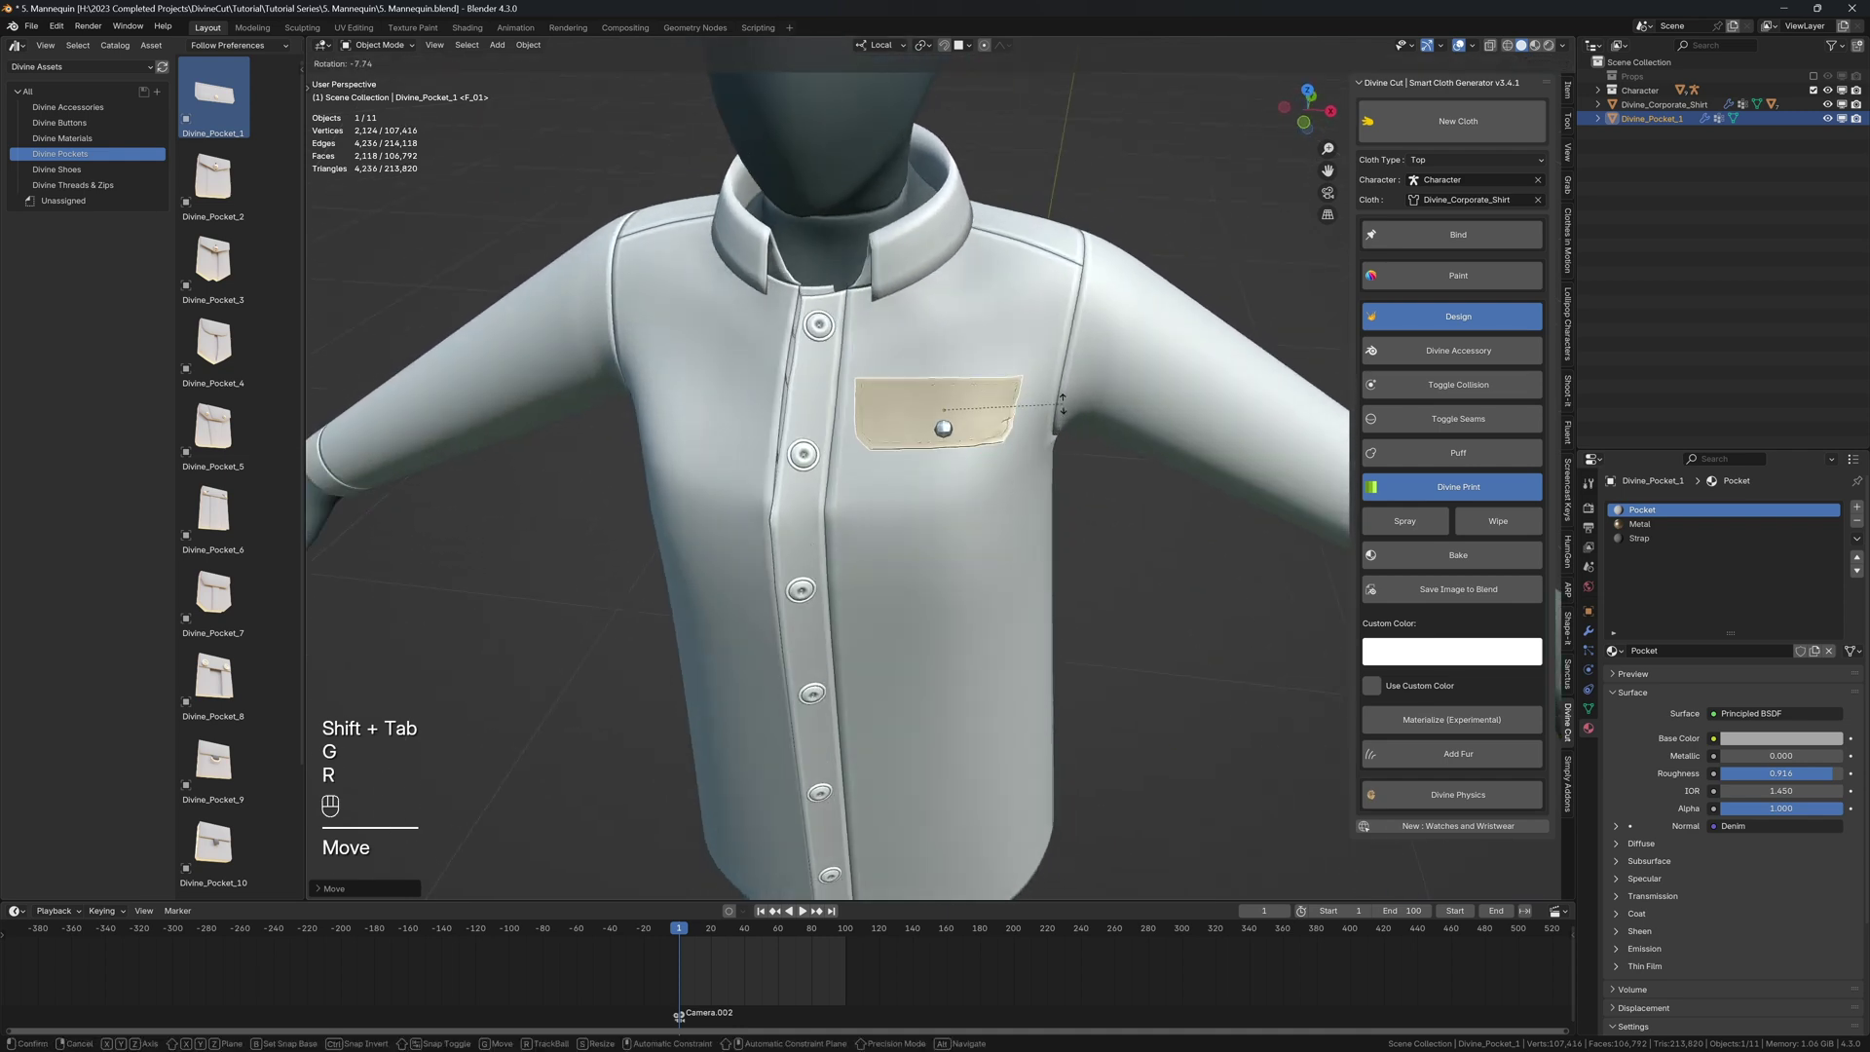
key("shift+Tab")
key("g")
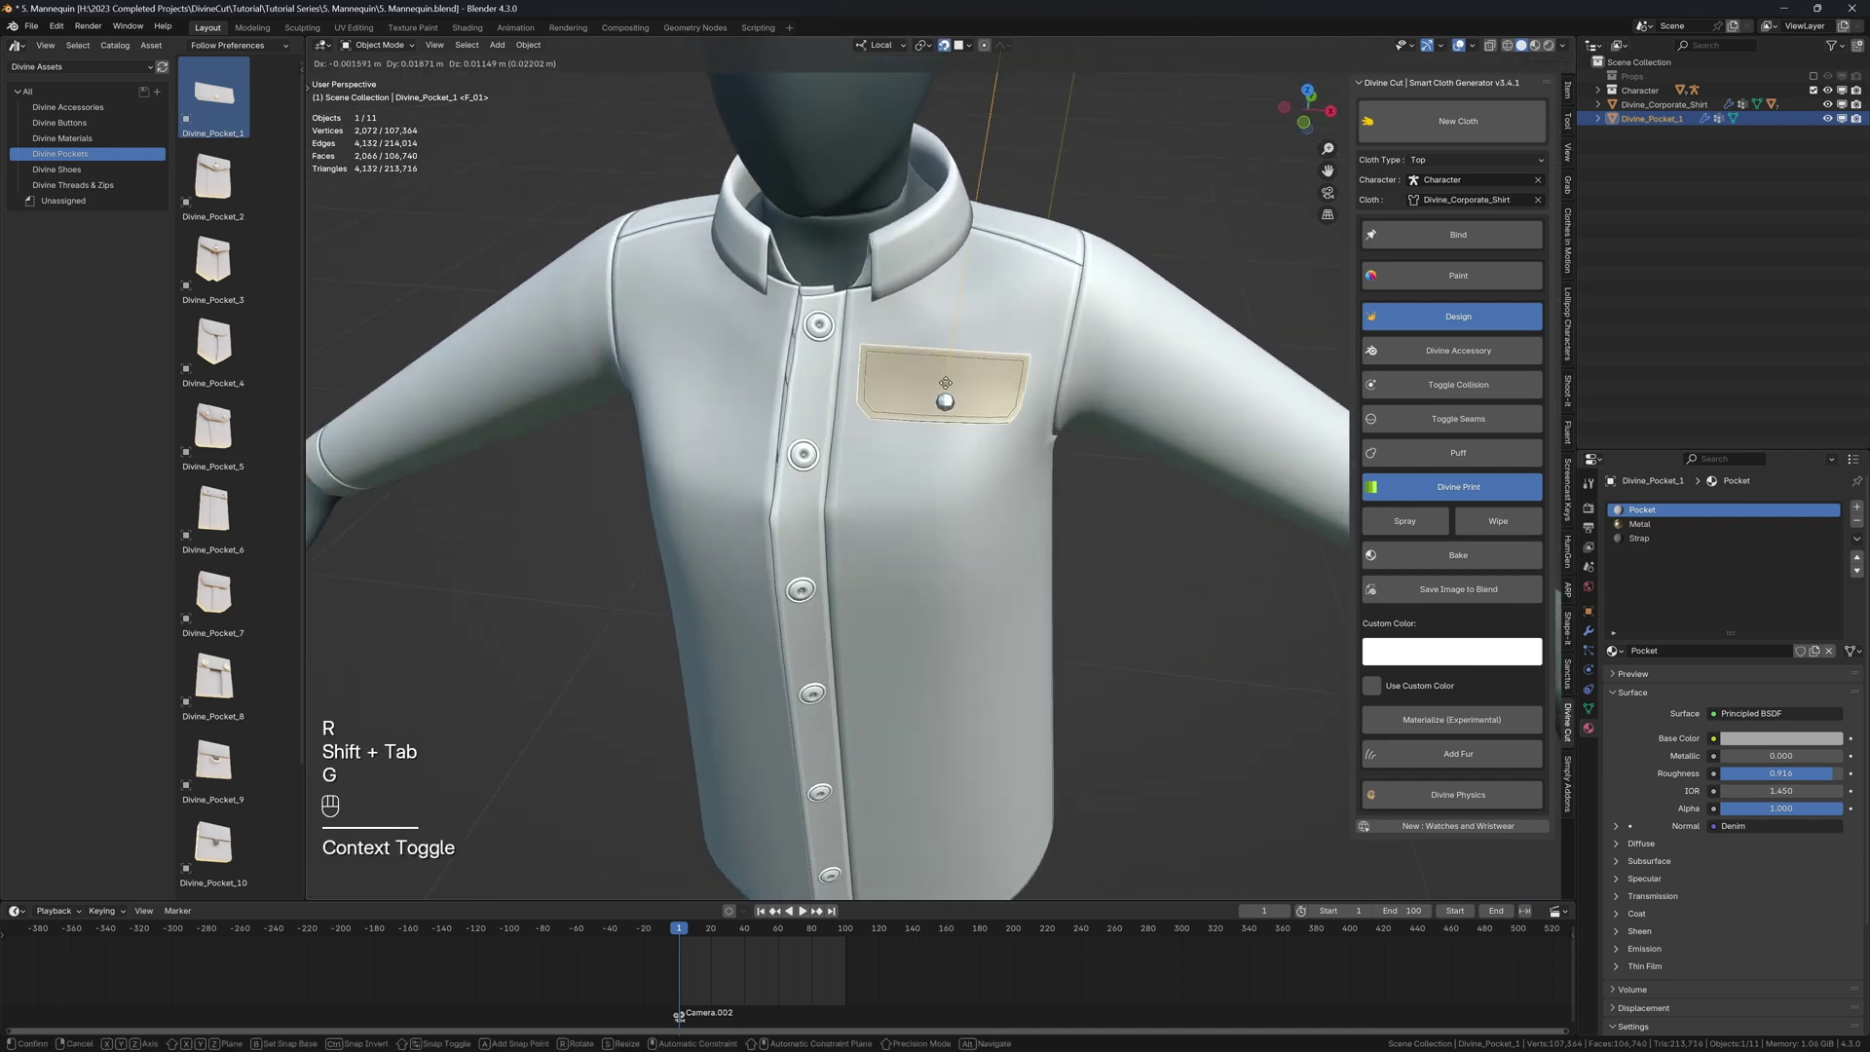
left_click(948, 397)
key("g")
left_click(948, 398)
key("shift+Tab")
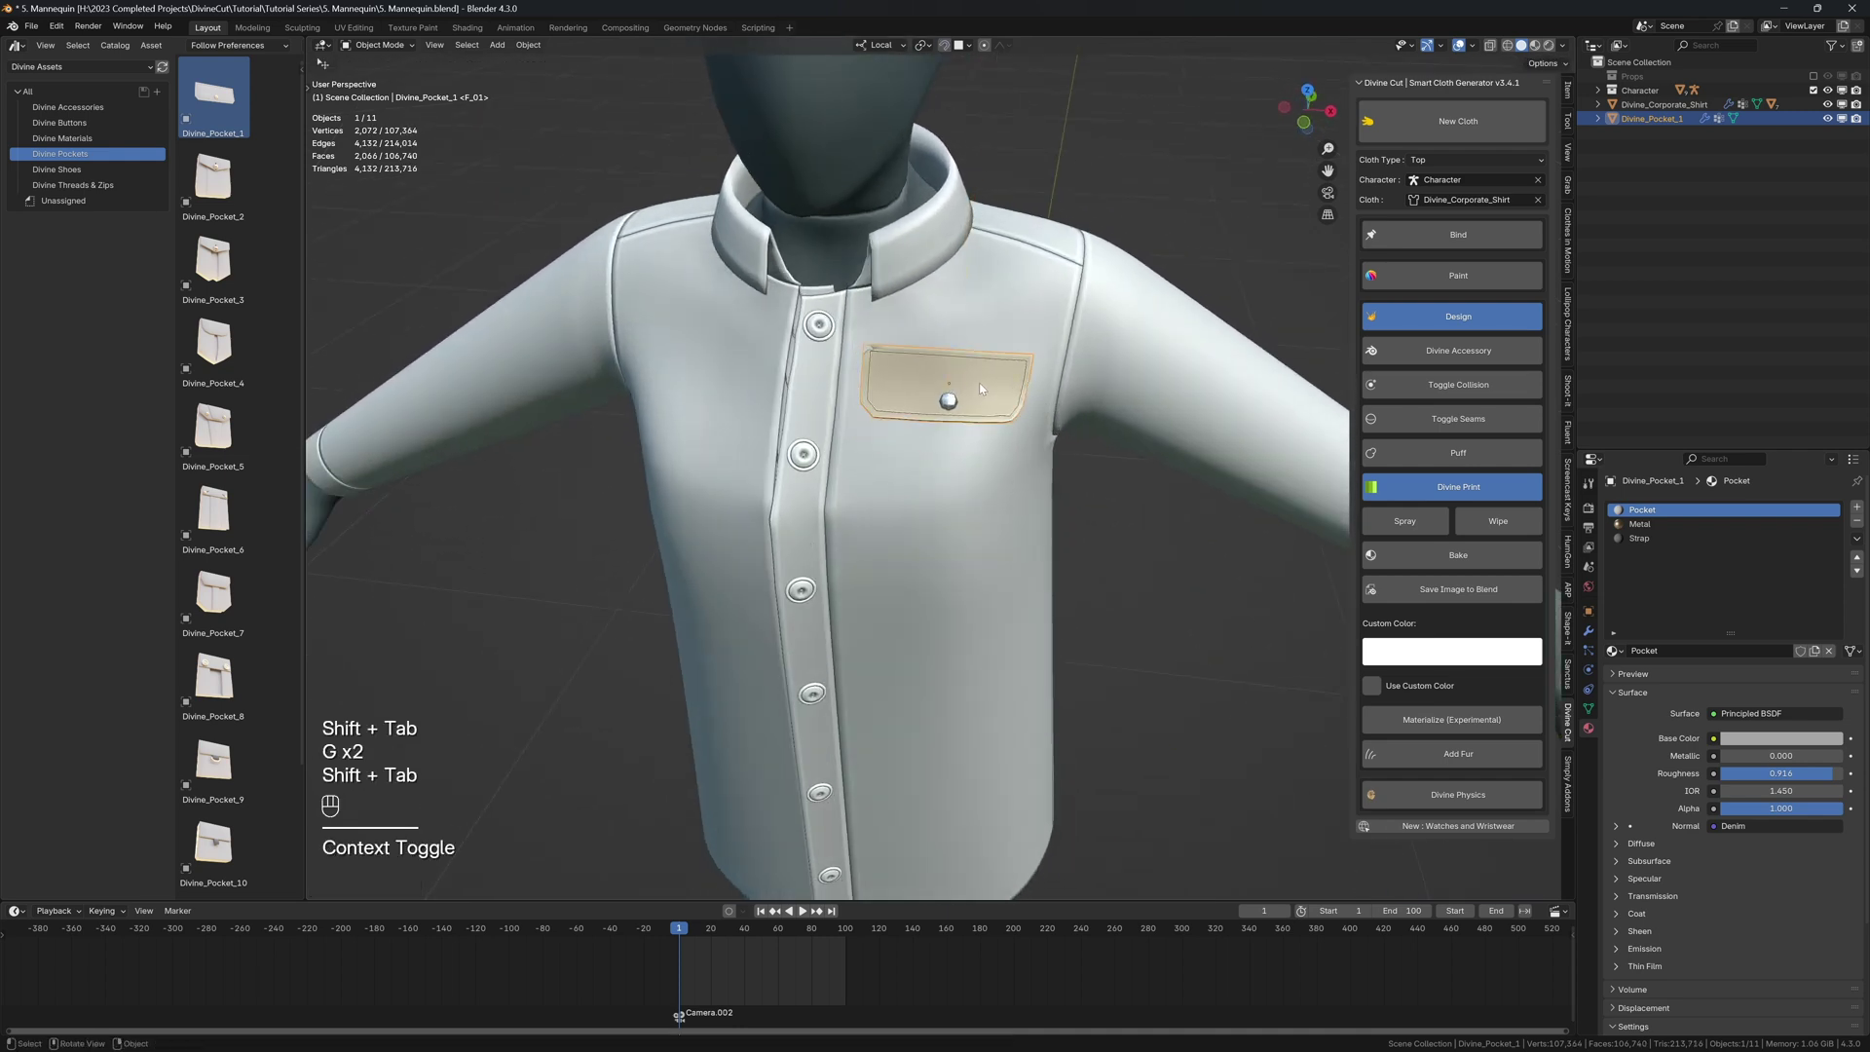
- Adjust the pocket's height on the chest along the Z axis and bind it to the shirt
middle_click_drag(948, 401, 1231, 379)
key("g")
key("z")
left_click(884, 377)
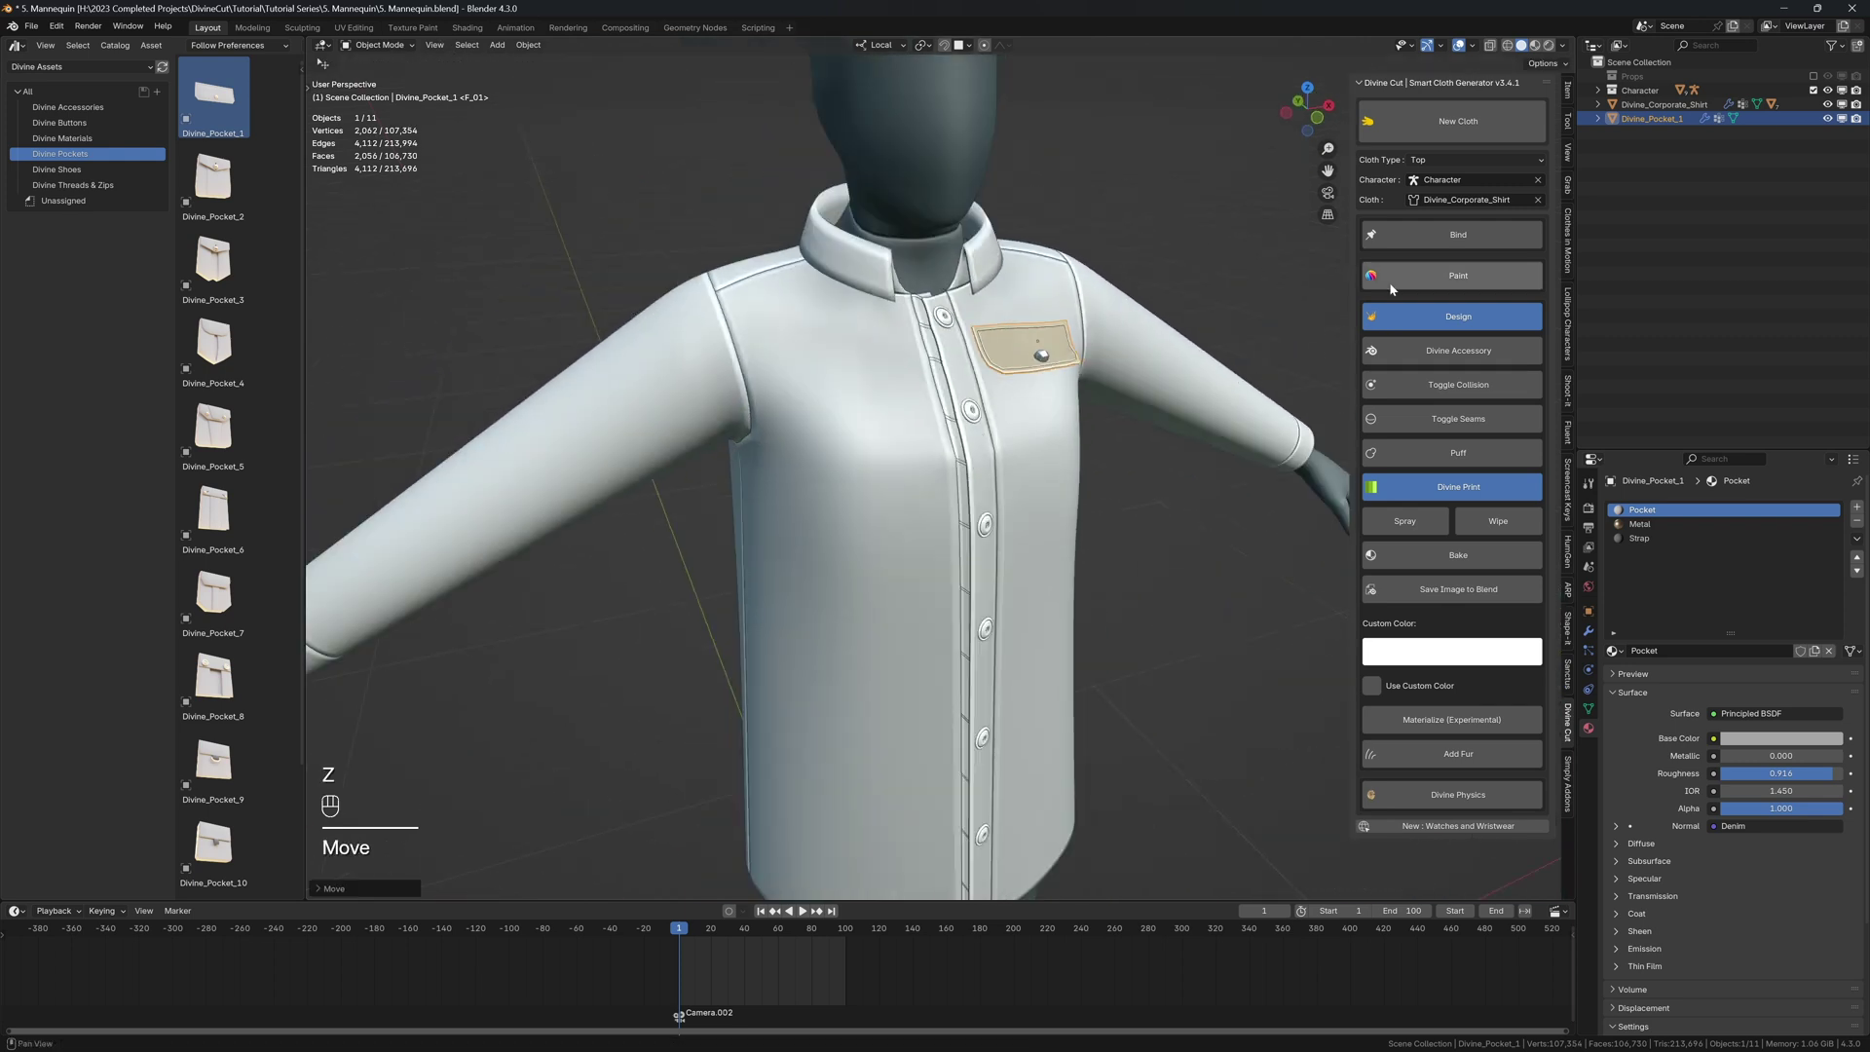
left_click(1417, 327)
scroll(1019, 380, "down", 4)
middle_click_drag(1019, 380, 753, 404)
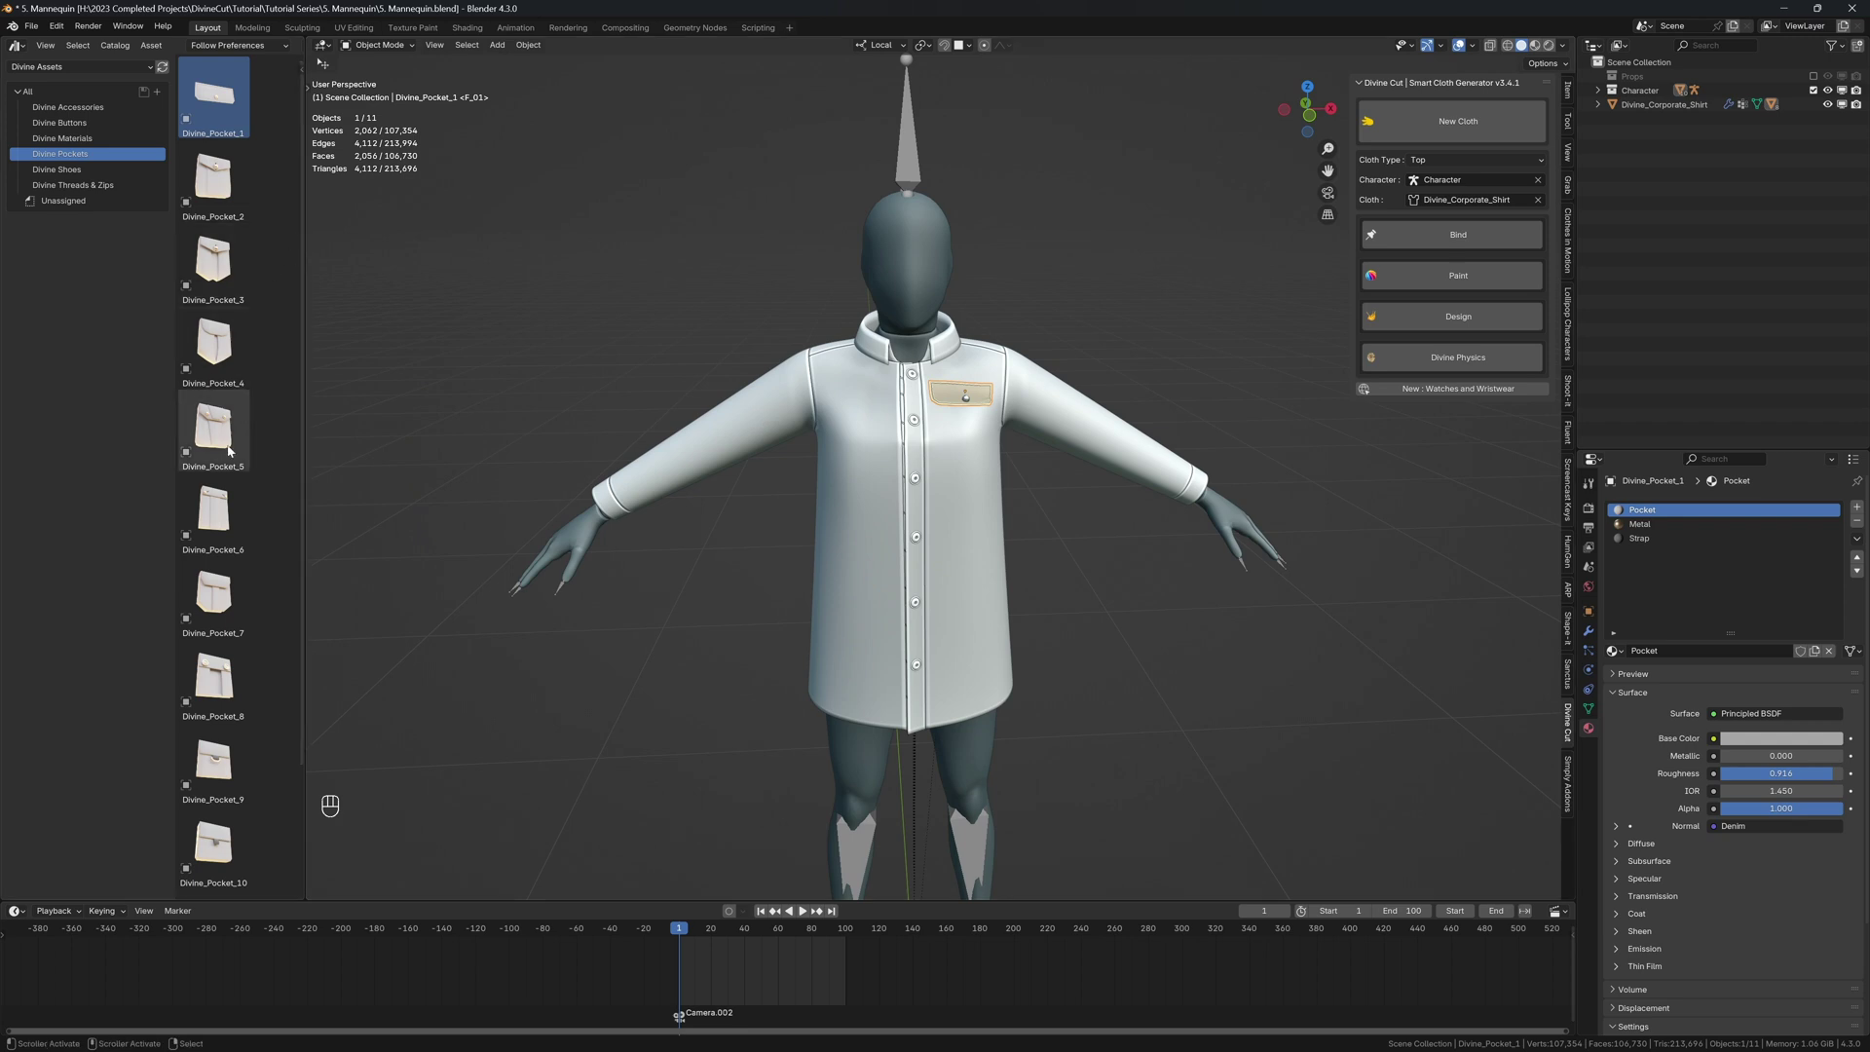
- Play the cloth simulation to check how the pocket follows the shirt, and return to frame 1
key("shift+space")
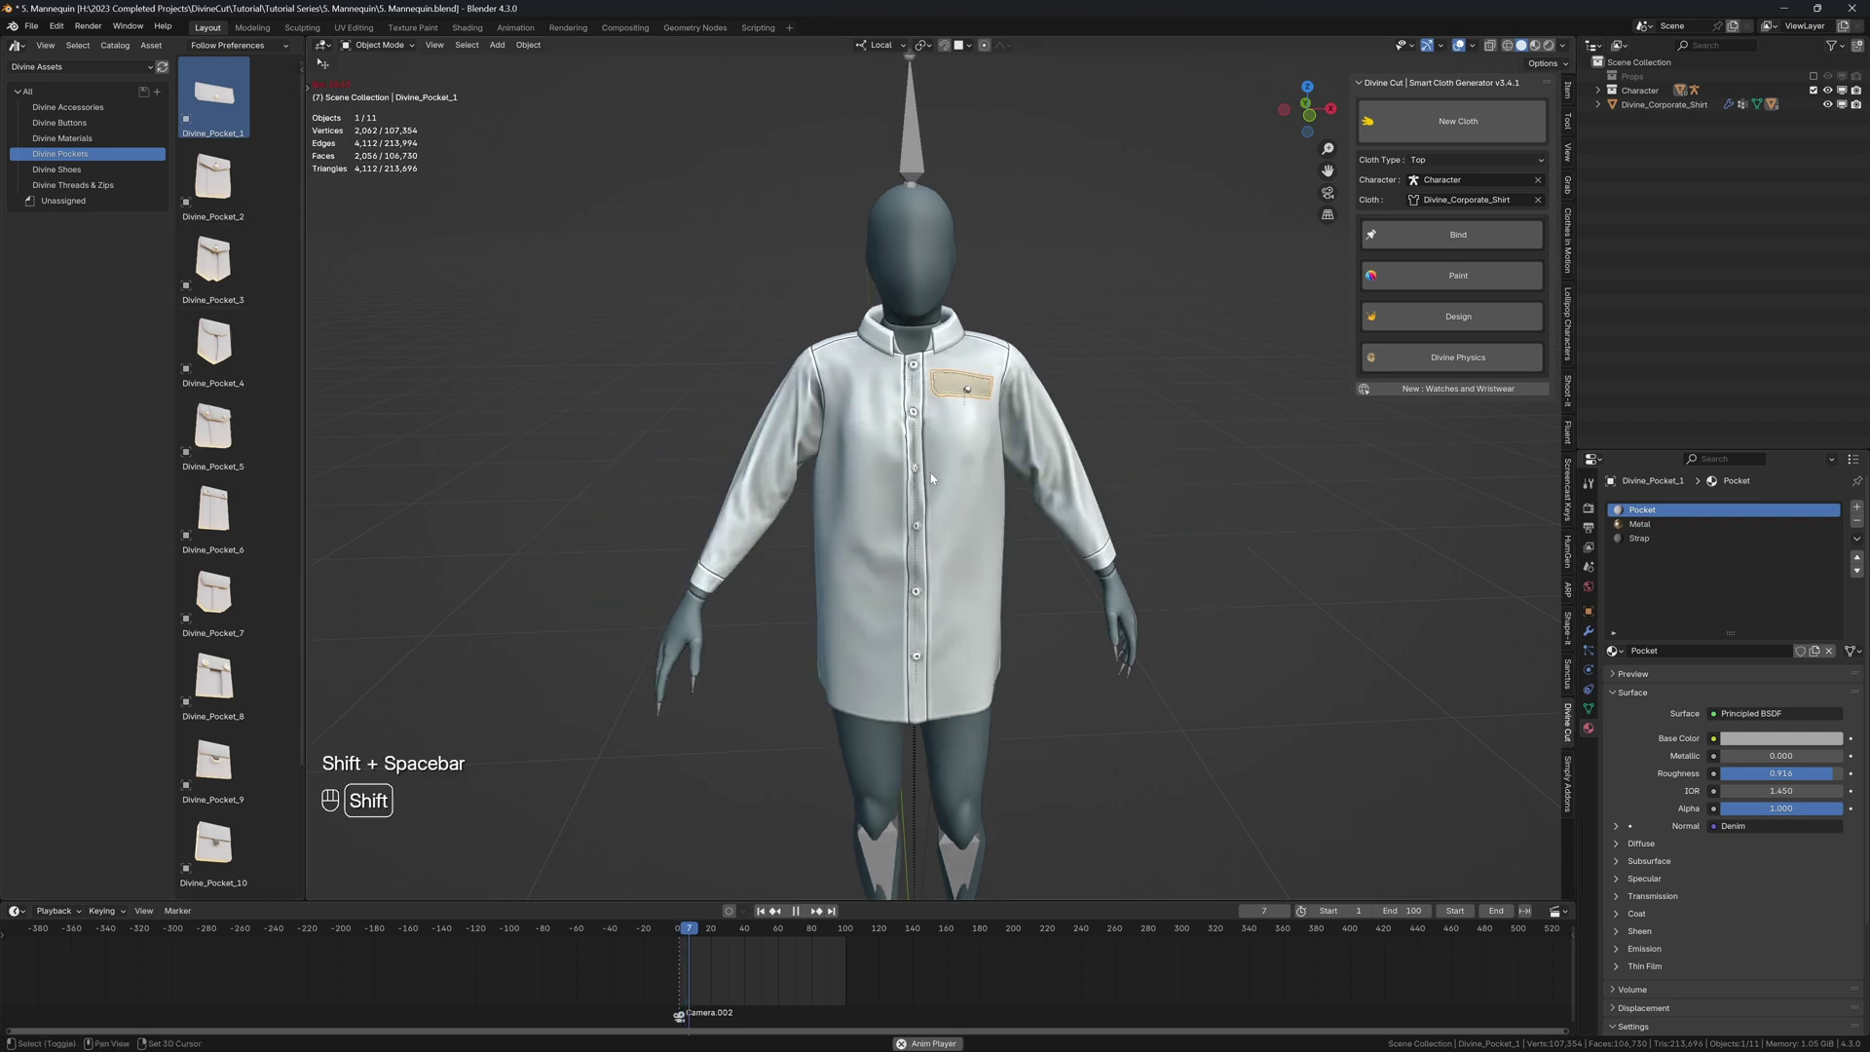
key("shift+space")
middle_click_drag(931, 479, 894, 505)
key("shift+space")
key("shift+Left")
- Set the Quality Steps of the shirt's cloth physics to 20
left_click(859, 473)
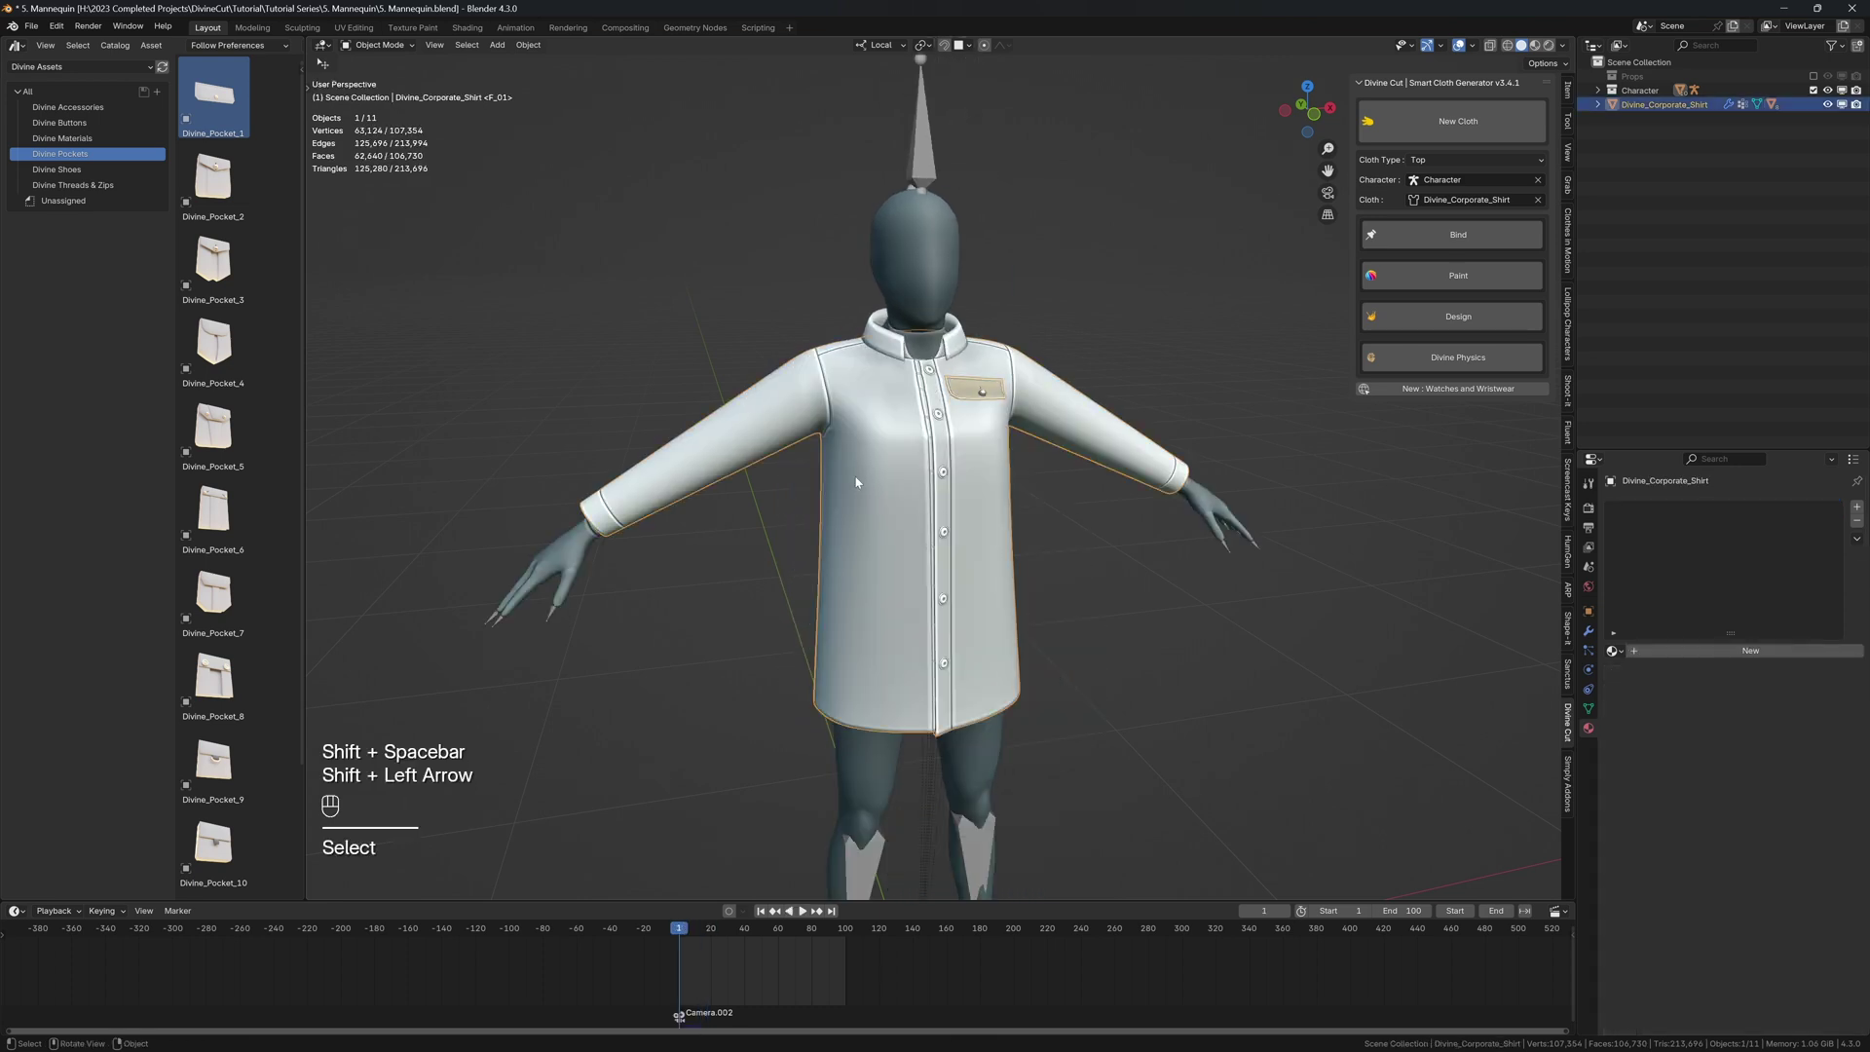
key("shift+alt+z")
key("shift+alt+z")
left_click(1586, 670)
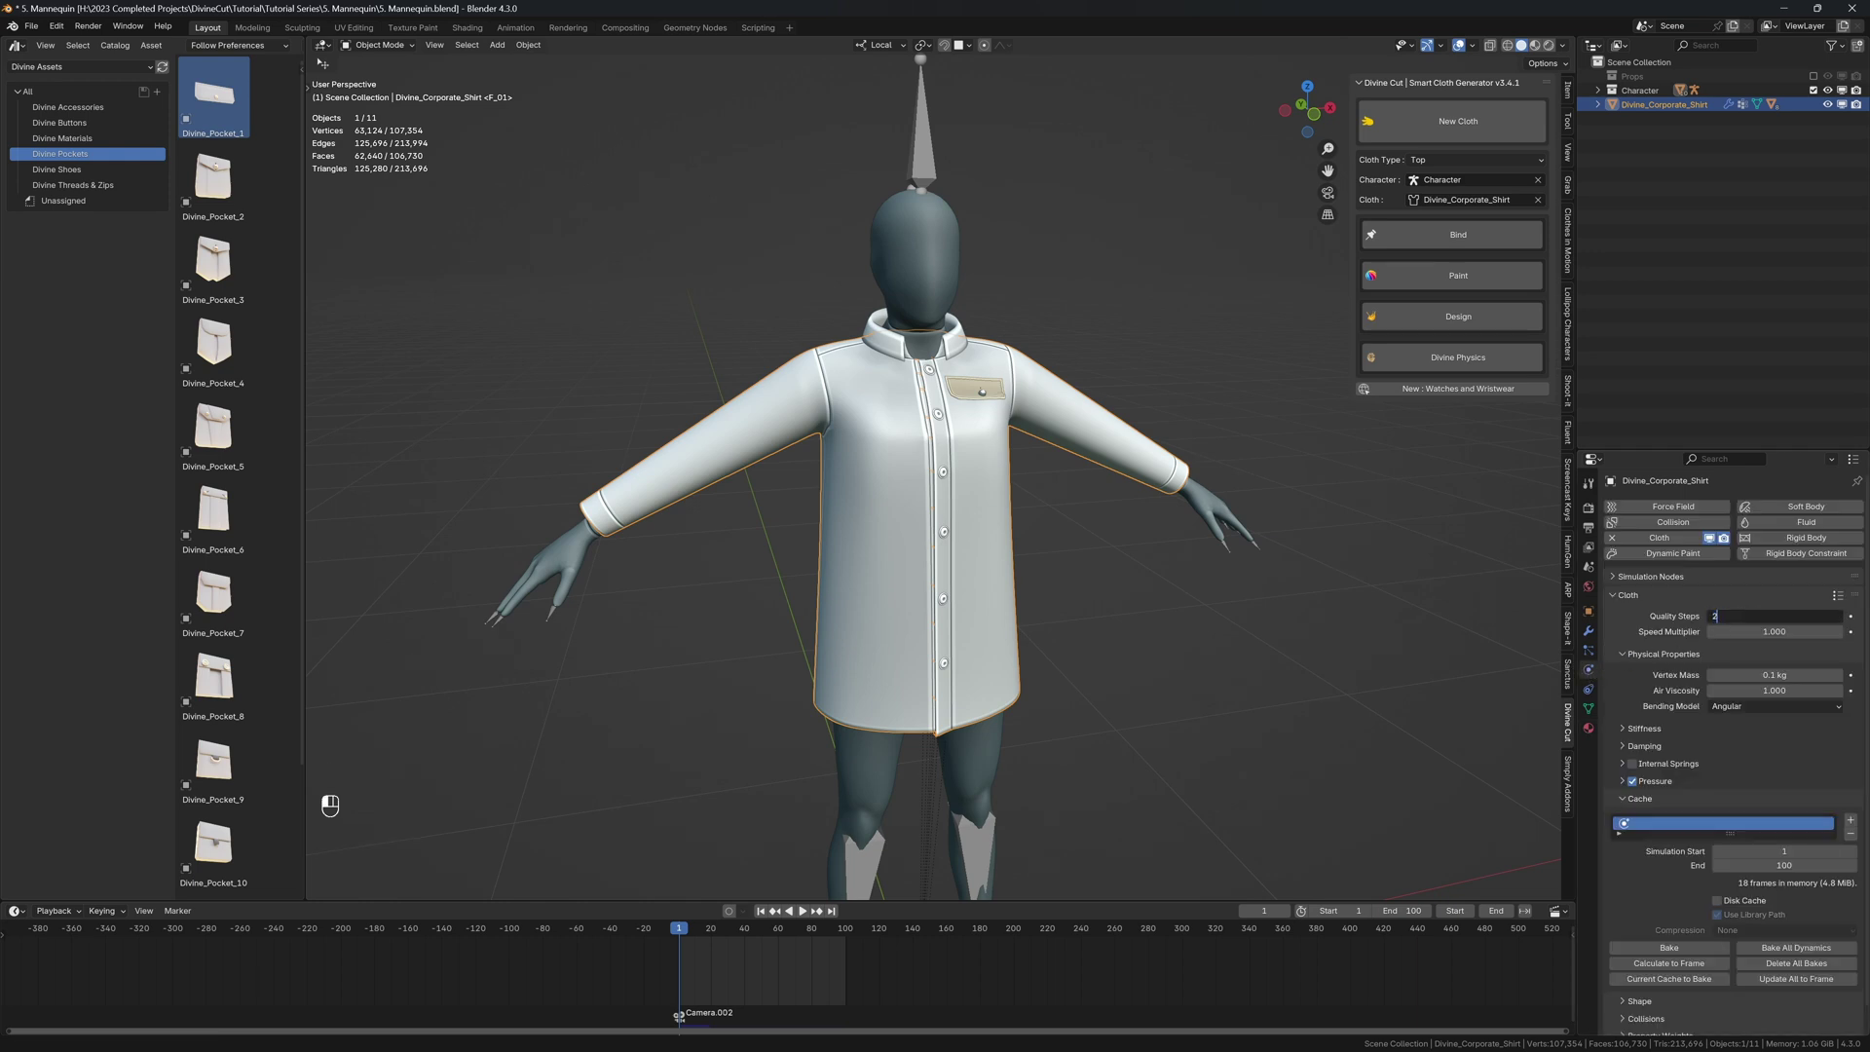
middle_click_drag(1154, 475, 1266, 389)
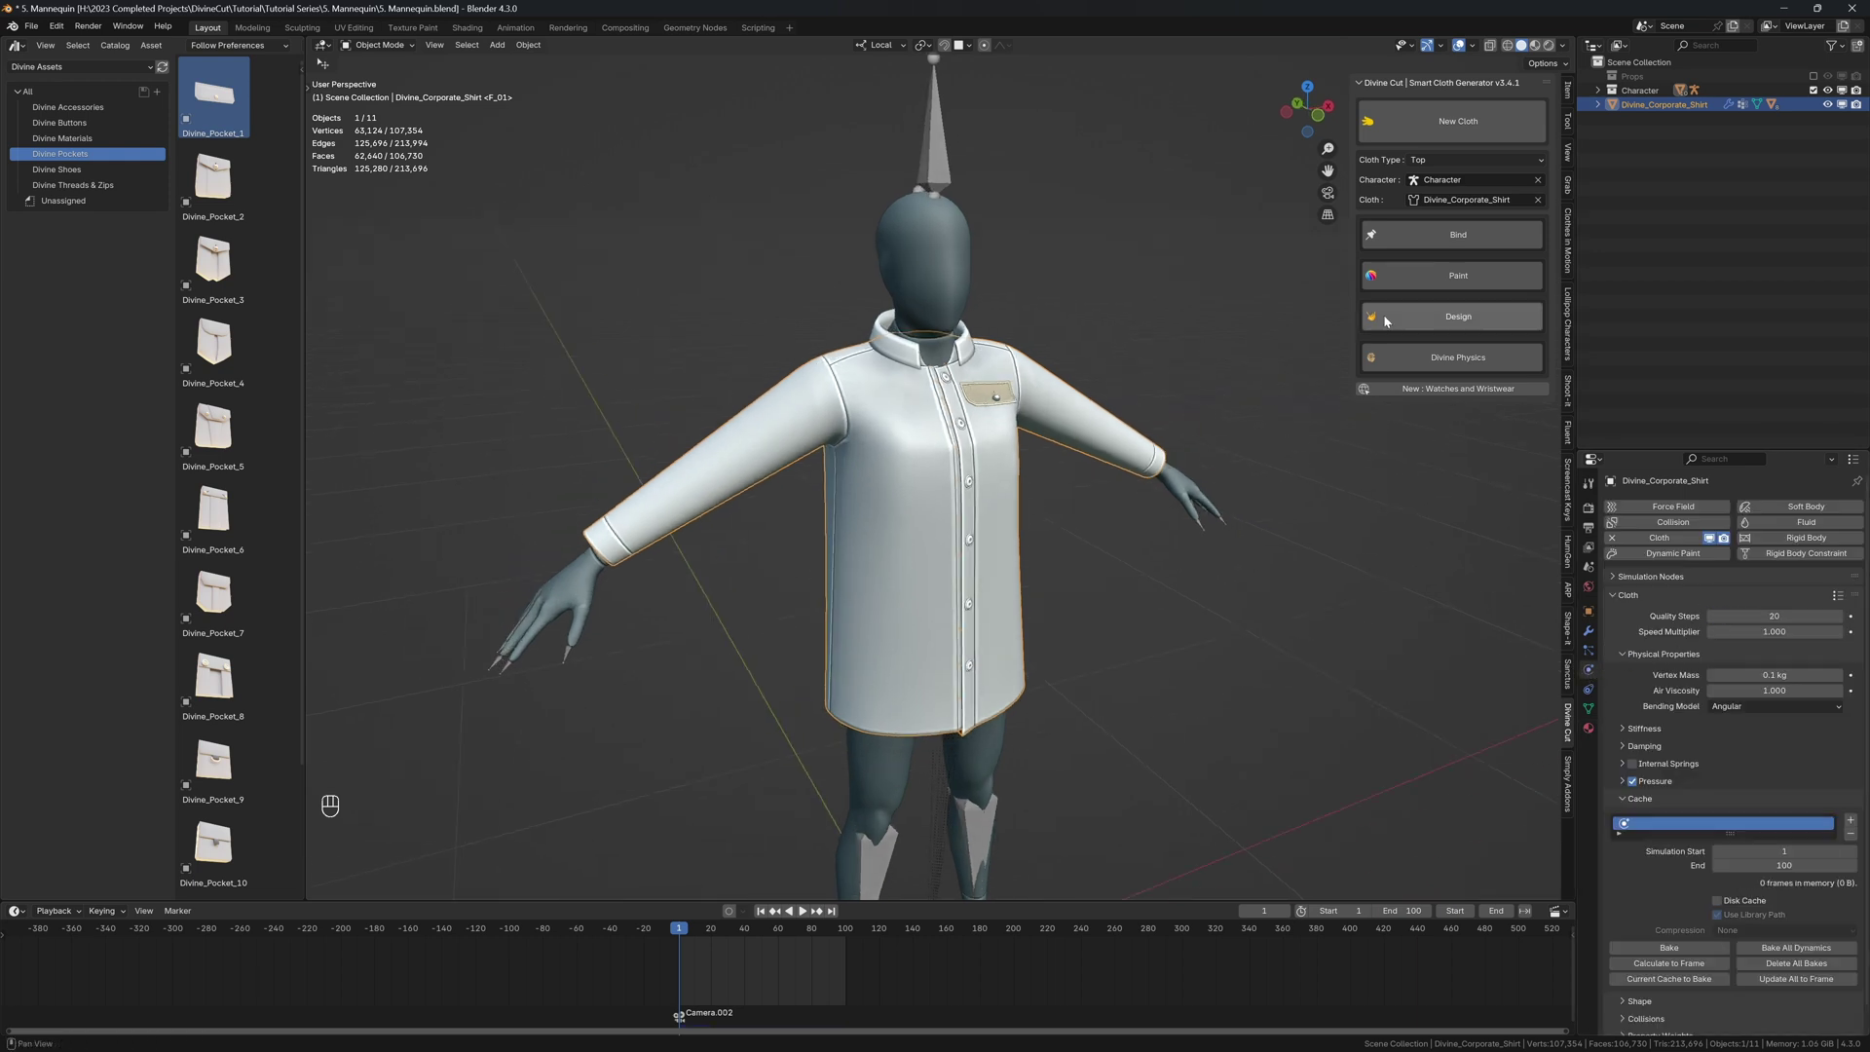
- Open the Design options for the shirt and bake its cloth simulation for frames 1 to 100
left_click(1412, 317)
left_click(1433, 451)
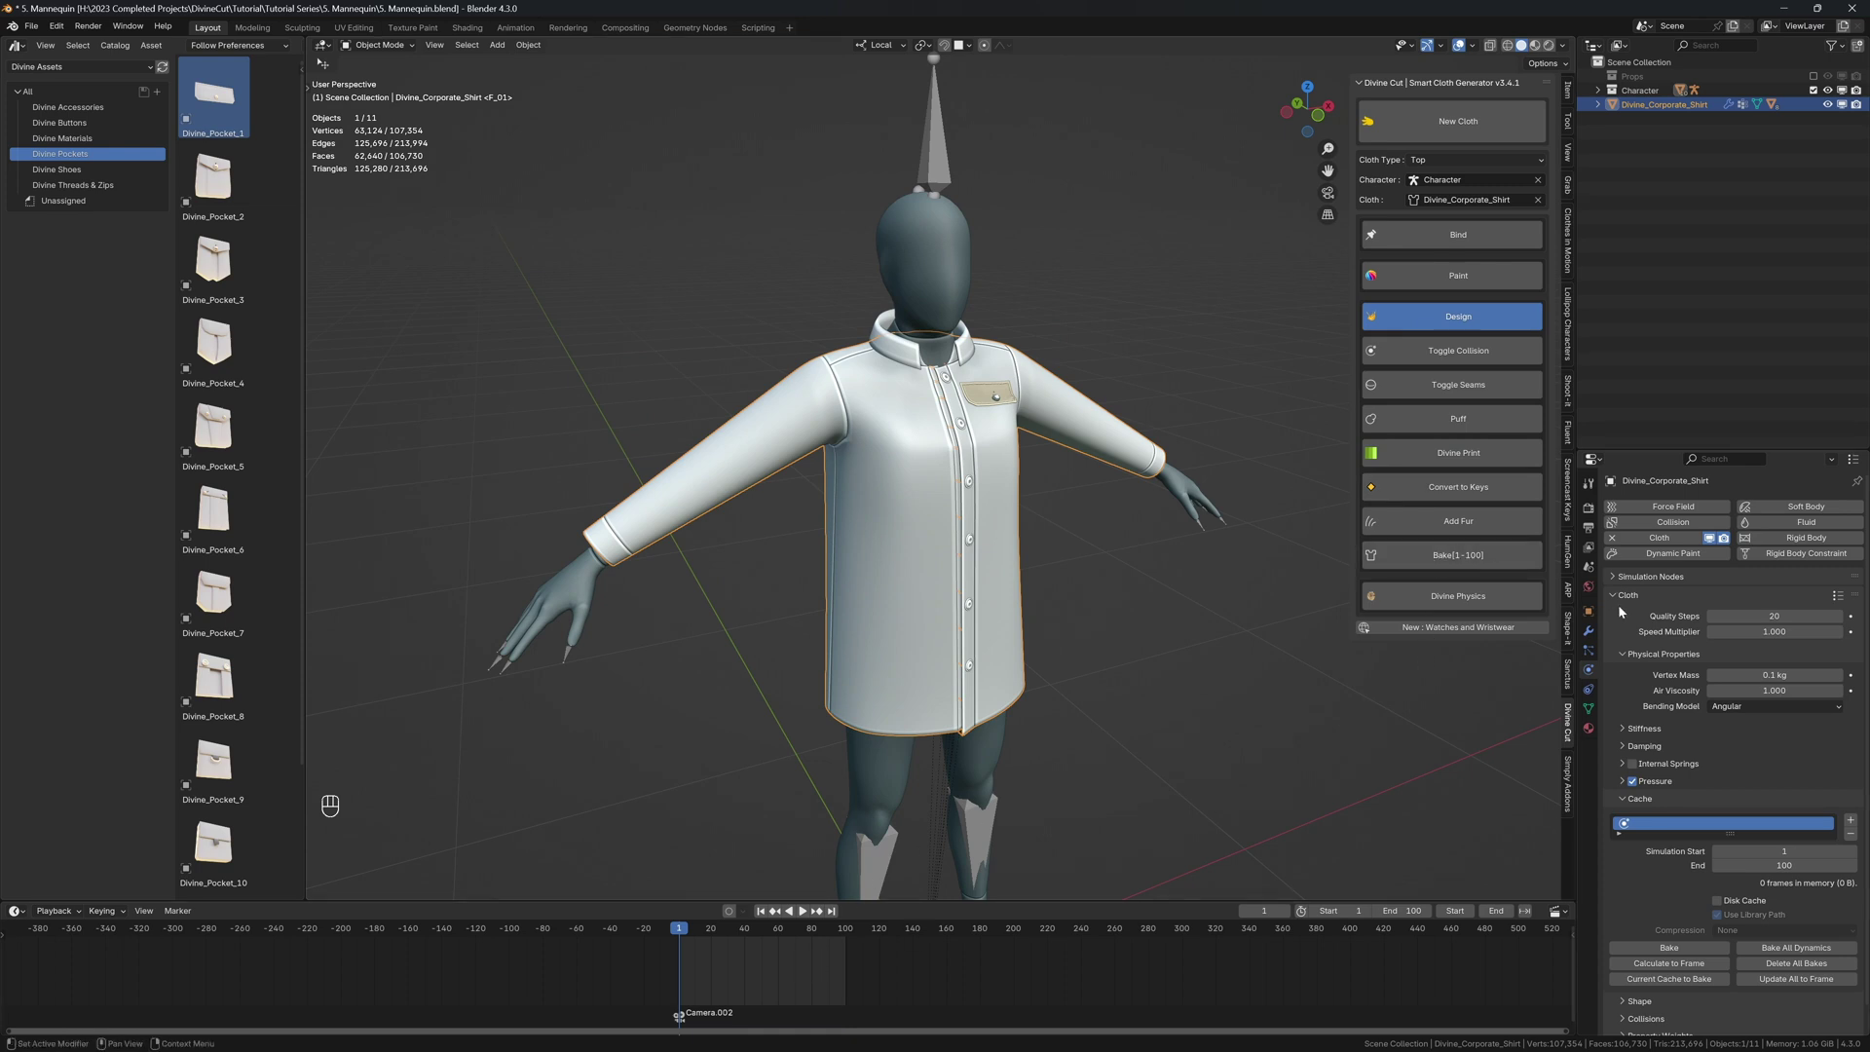
scroll(1625, 635, "down", 1)
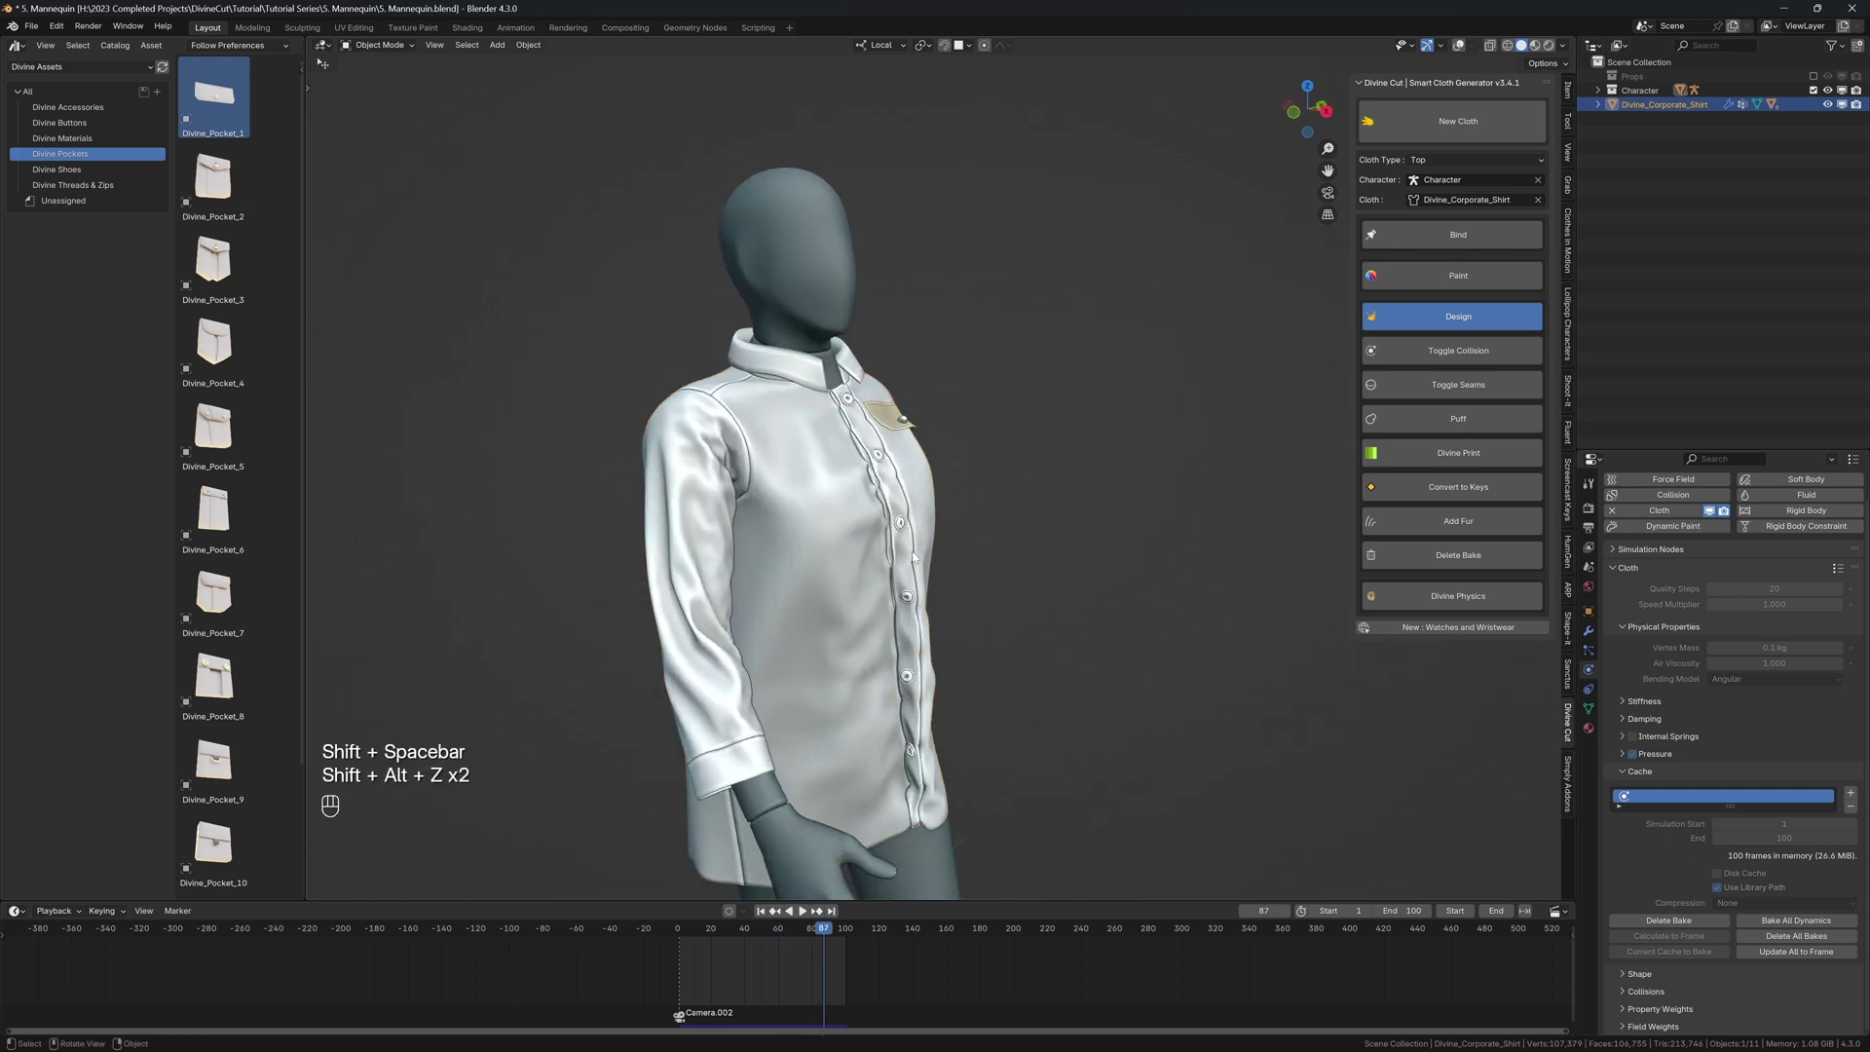
- Play back the baked shirt simulation without overlays, rewind to frame 1, and restore the overlays
scroll(984, 563, "down", 4)
key("shift+space")
key("shift+space")
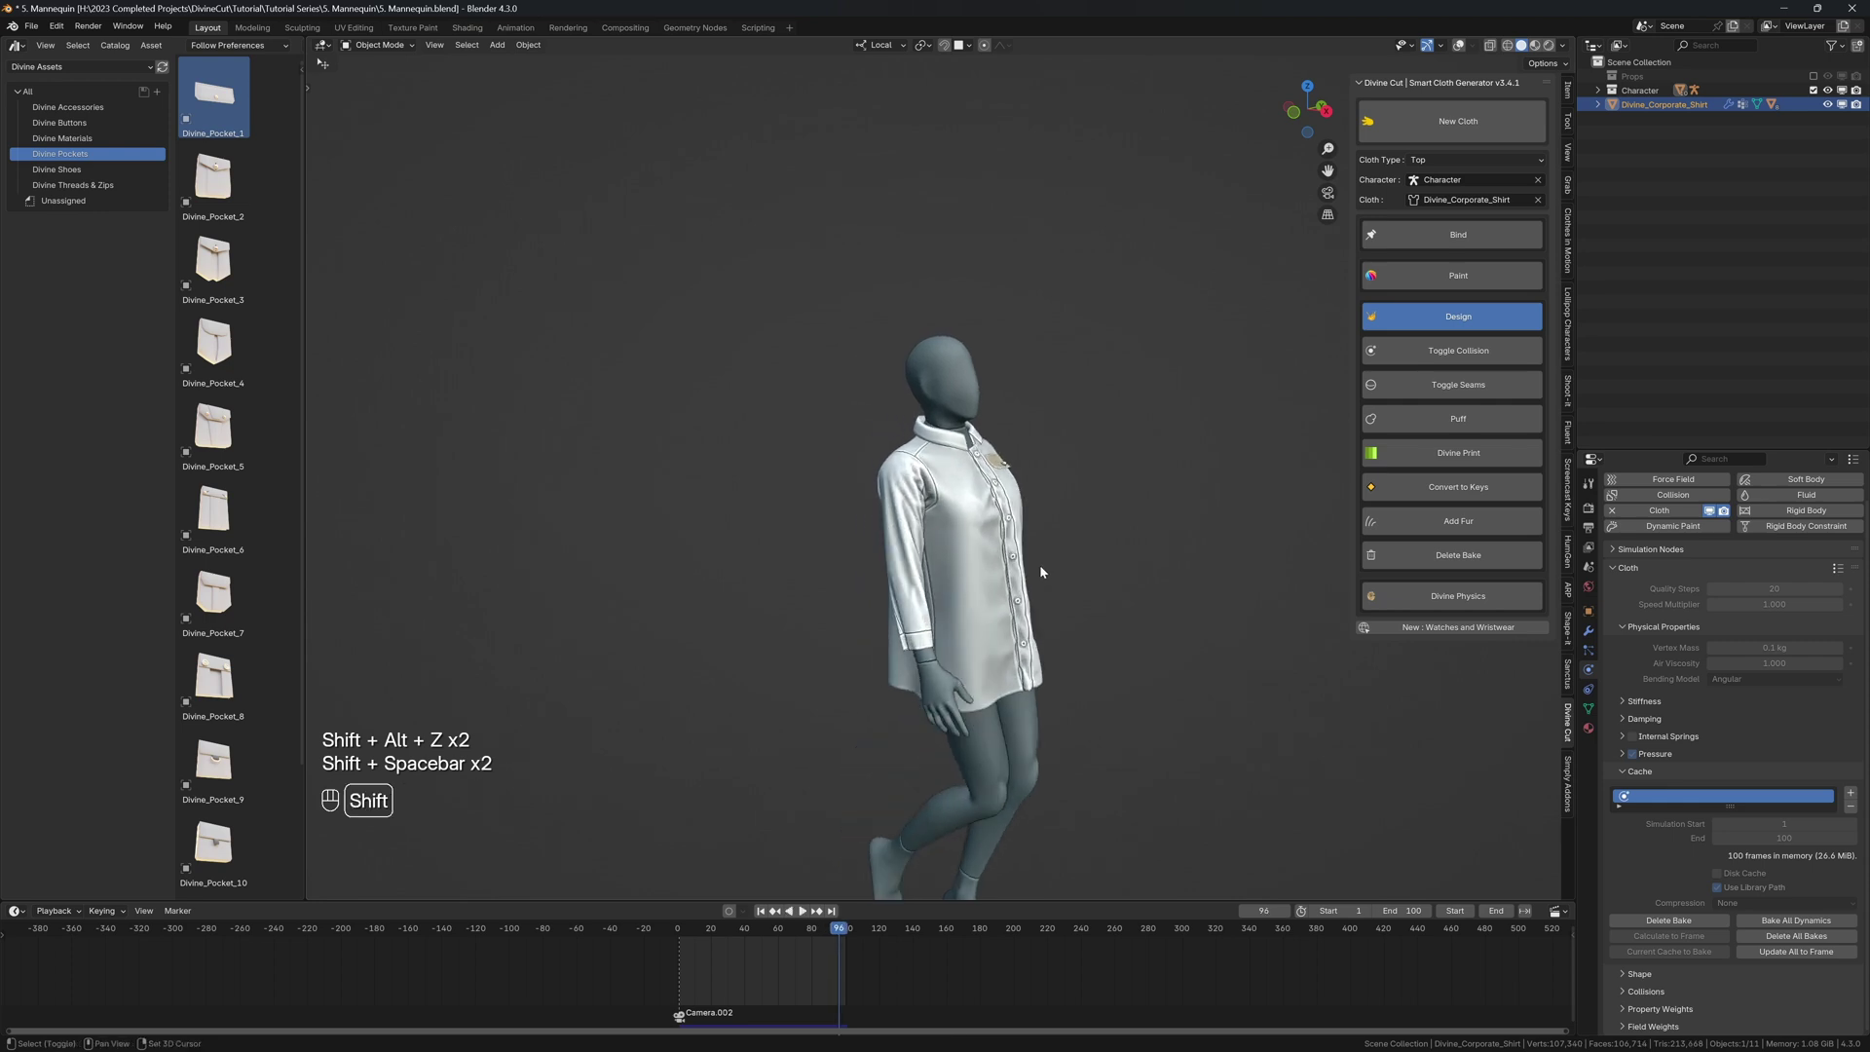
key("shift+Left")
key("shift+alt+z")
- Activate the soft body simulation on the shirt's collar and bake it for frames 1 to 100
scroll(920, 550, "up", 3)
left_click(920, 469)
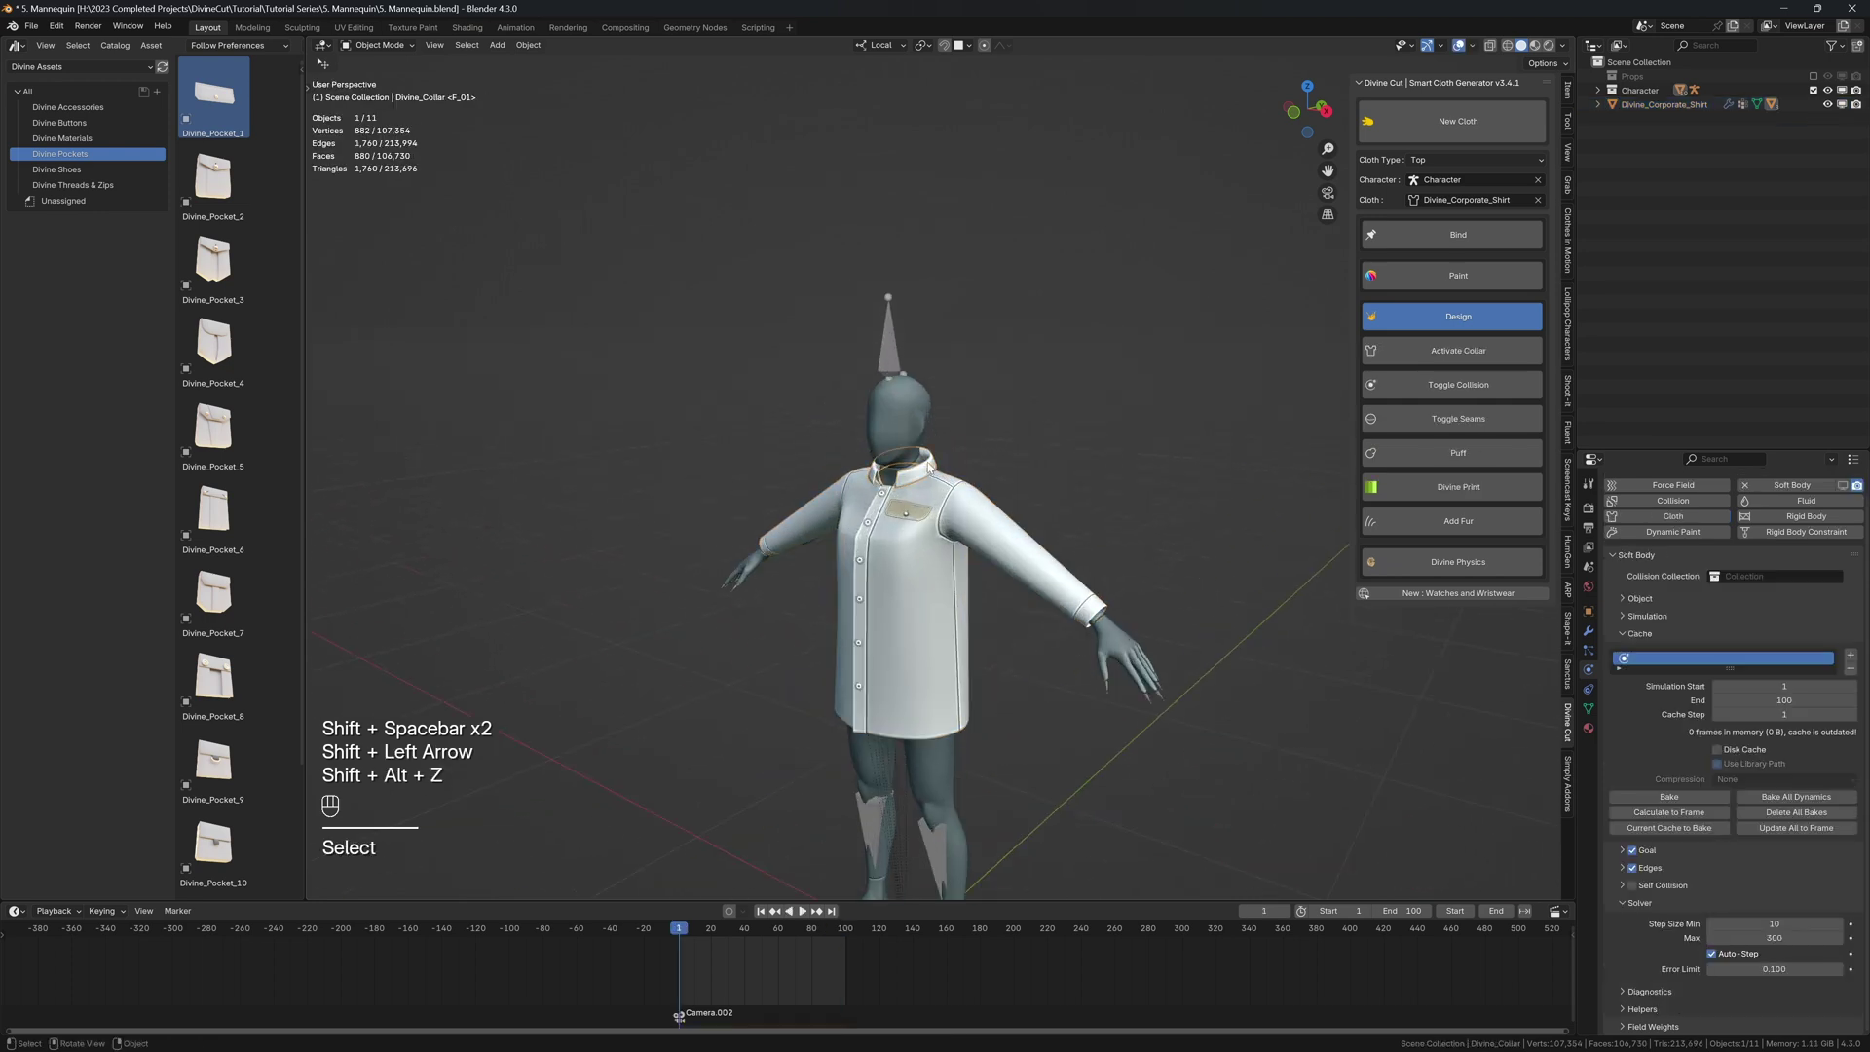
middle_click_drag(930, 465, 1092, 427)
scroll(1038, 452, "up", 2)
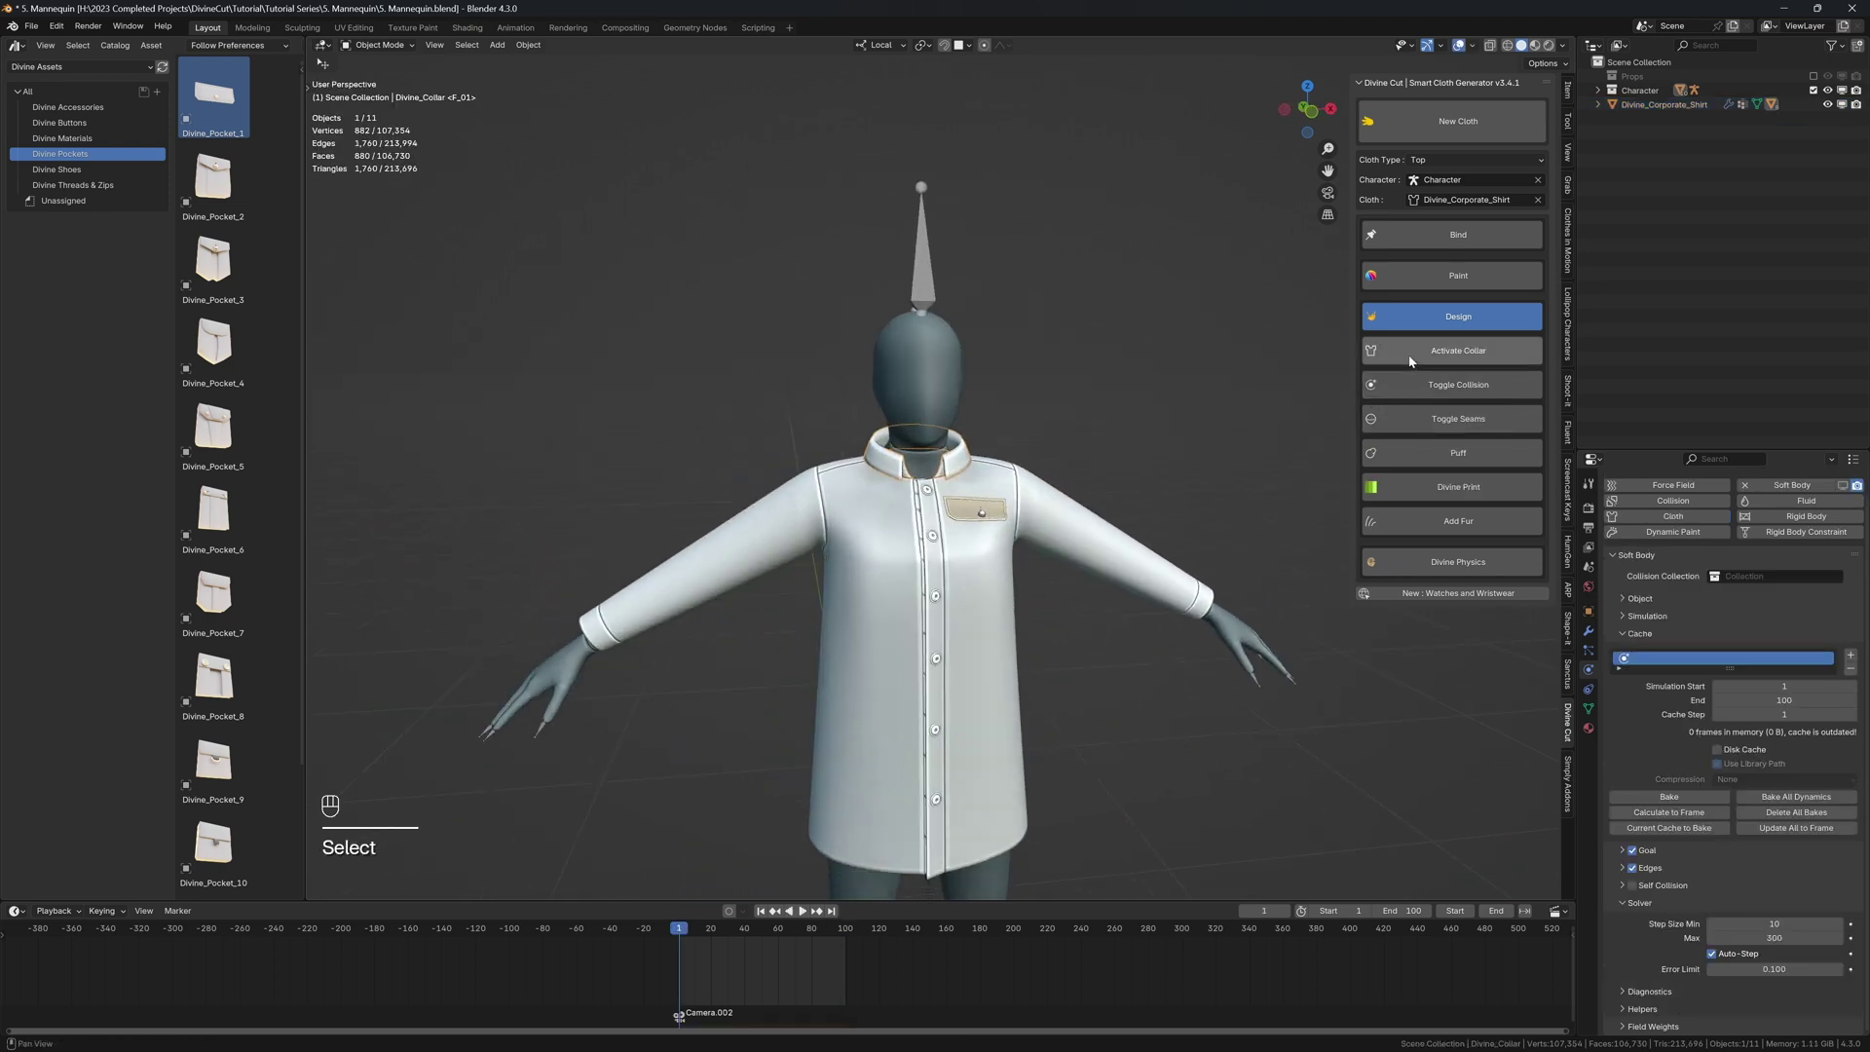
key("shift+alt+z")
key("shift+alt+z")
middle_click_drag(1052, 411, 1081, 382, "shift")
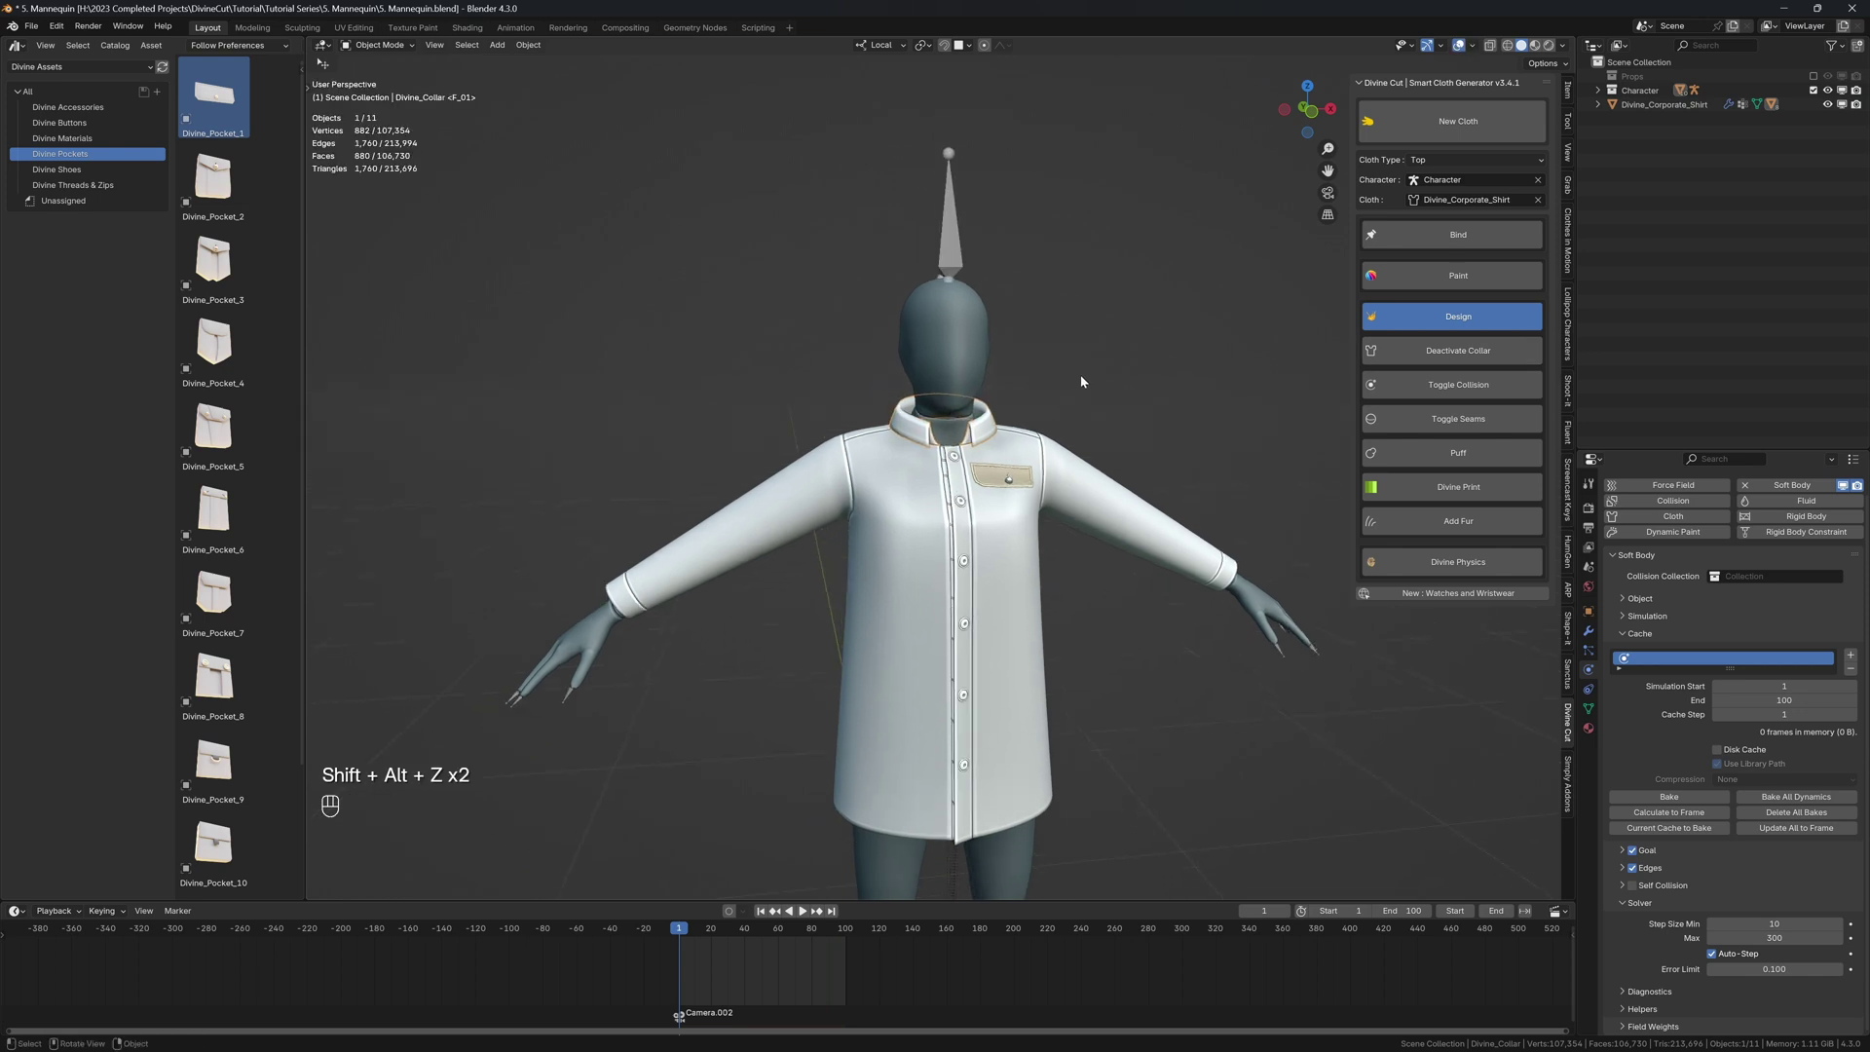
scroll(1635, 567, "up", 2)
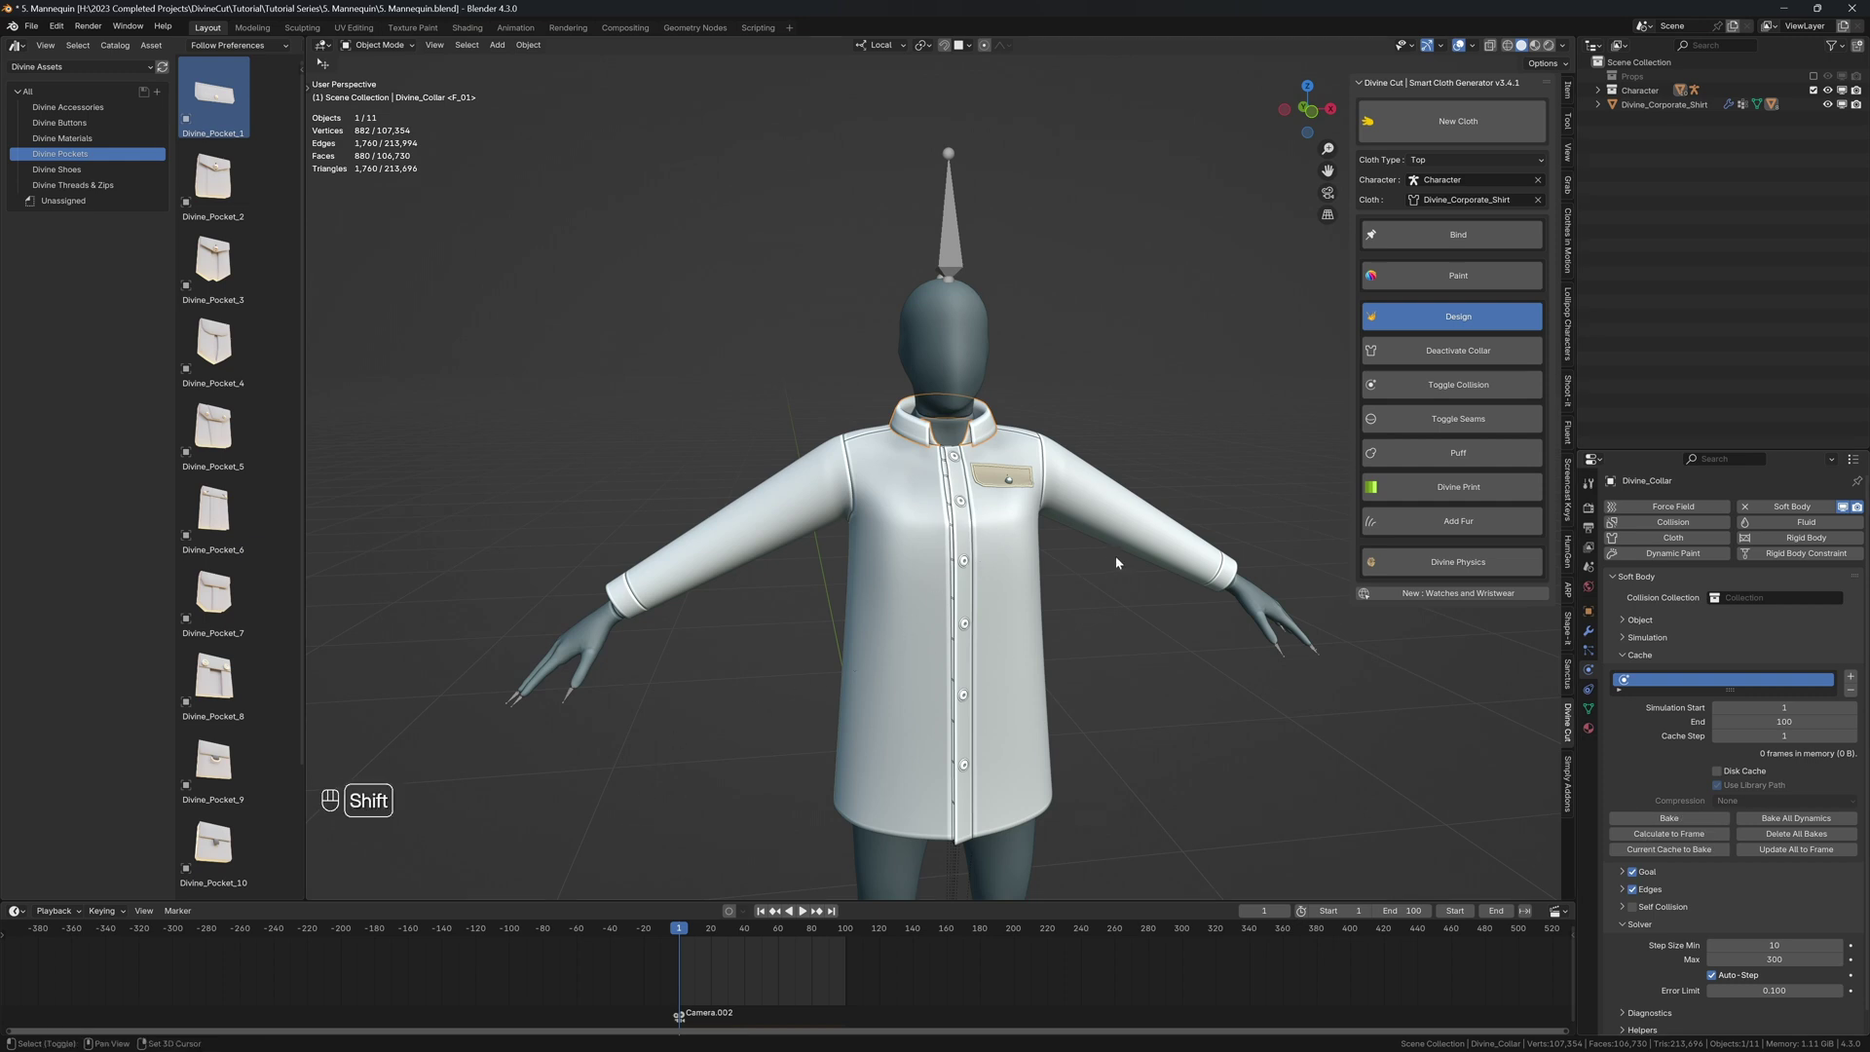
key("shift+space")
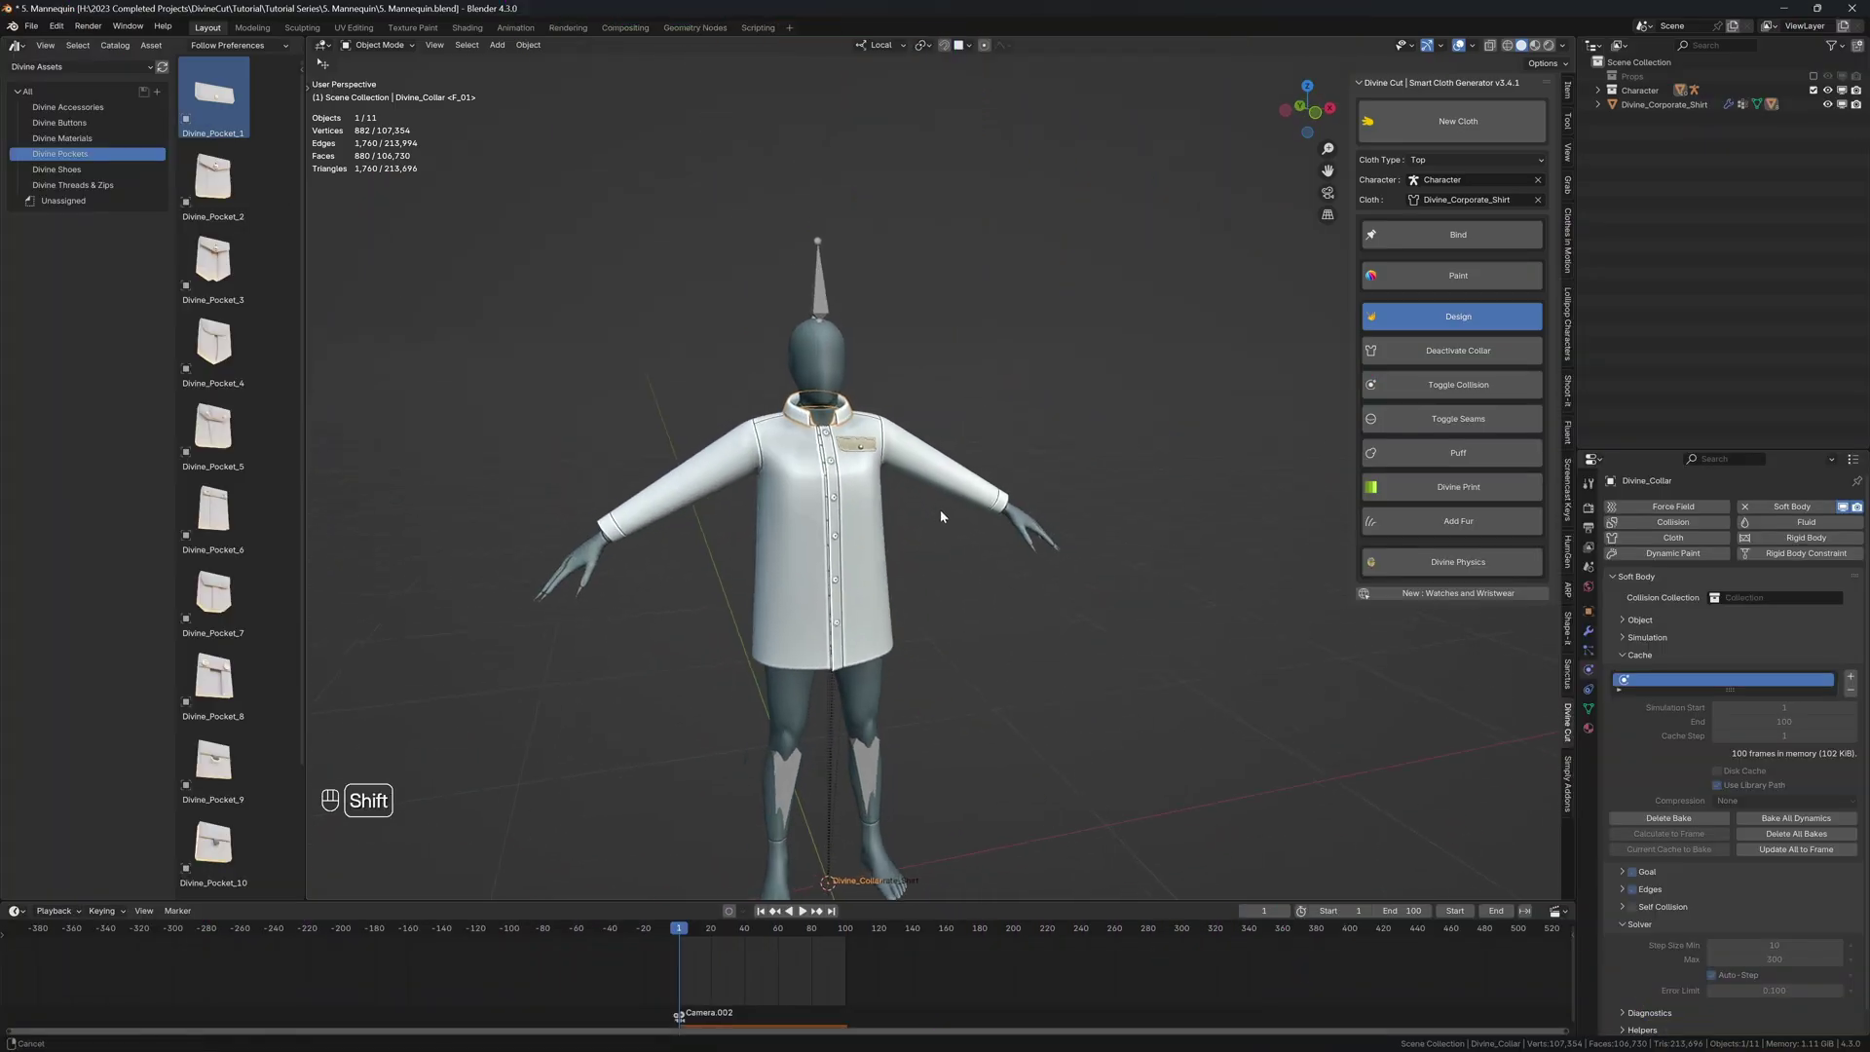
- Play the animation with overlays hidden to review the baked shirt and collar in motion
key("shift+space")
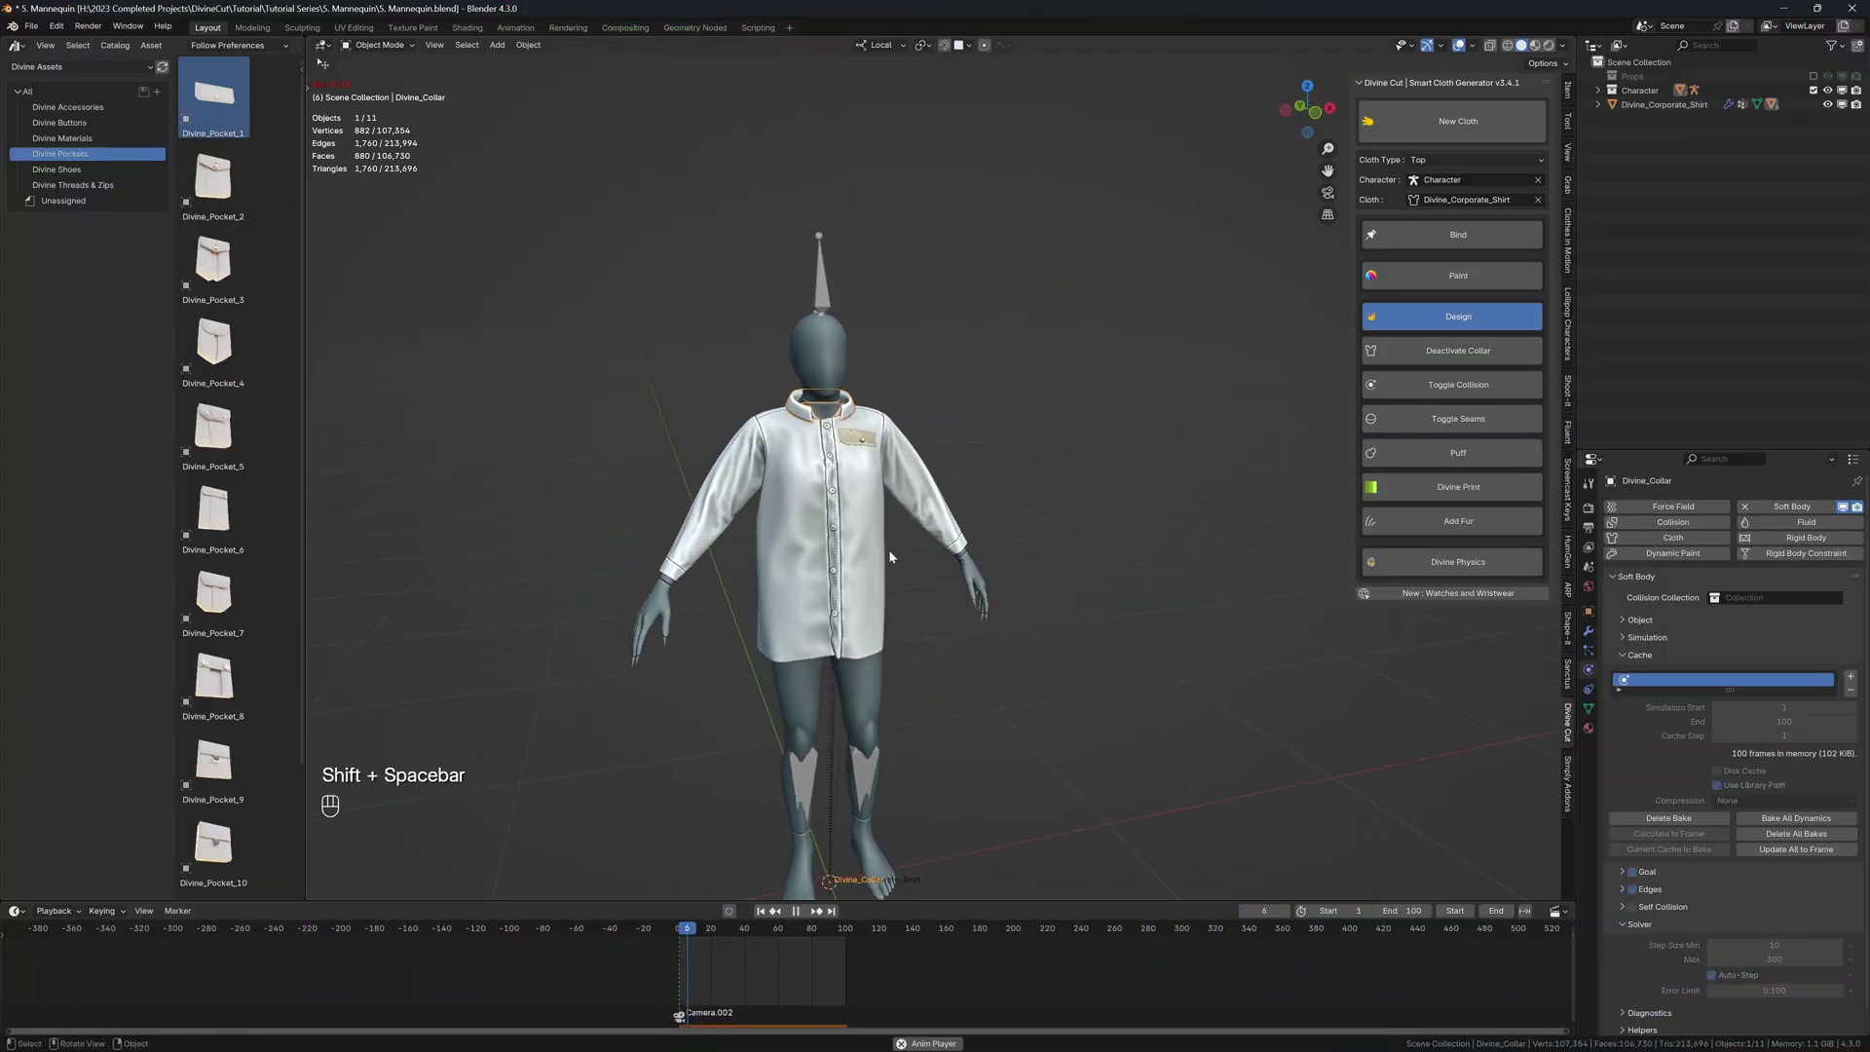
key("shift+alt+z")
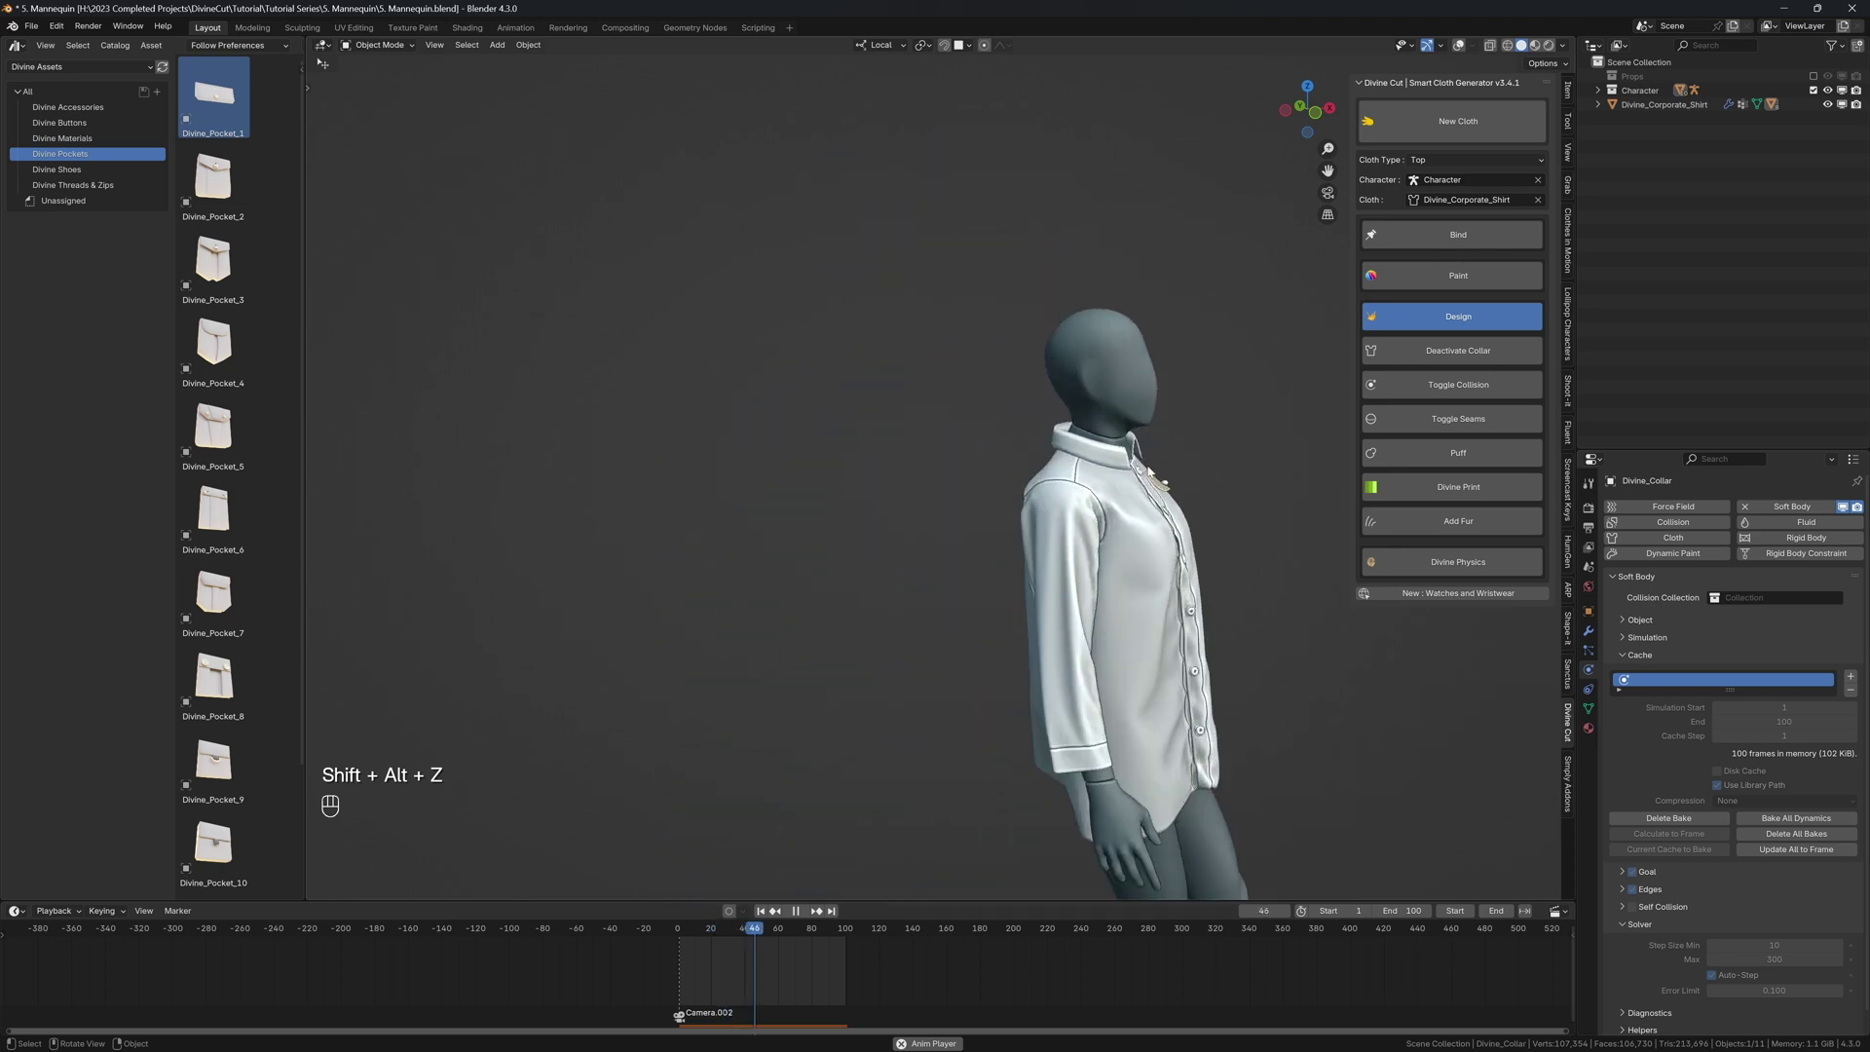
key("shift+space")
key("shift+space")
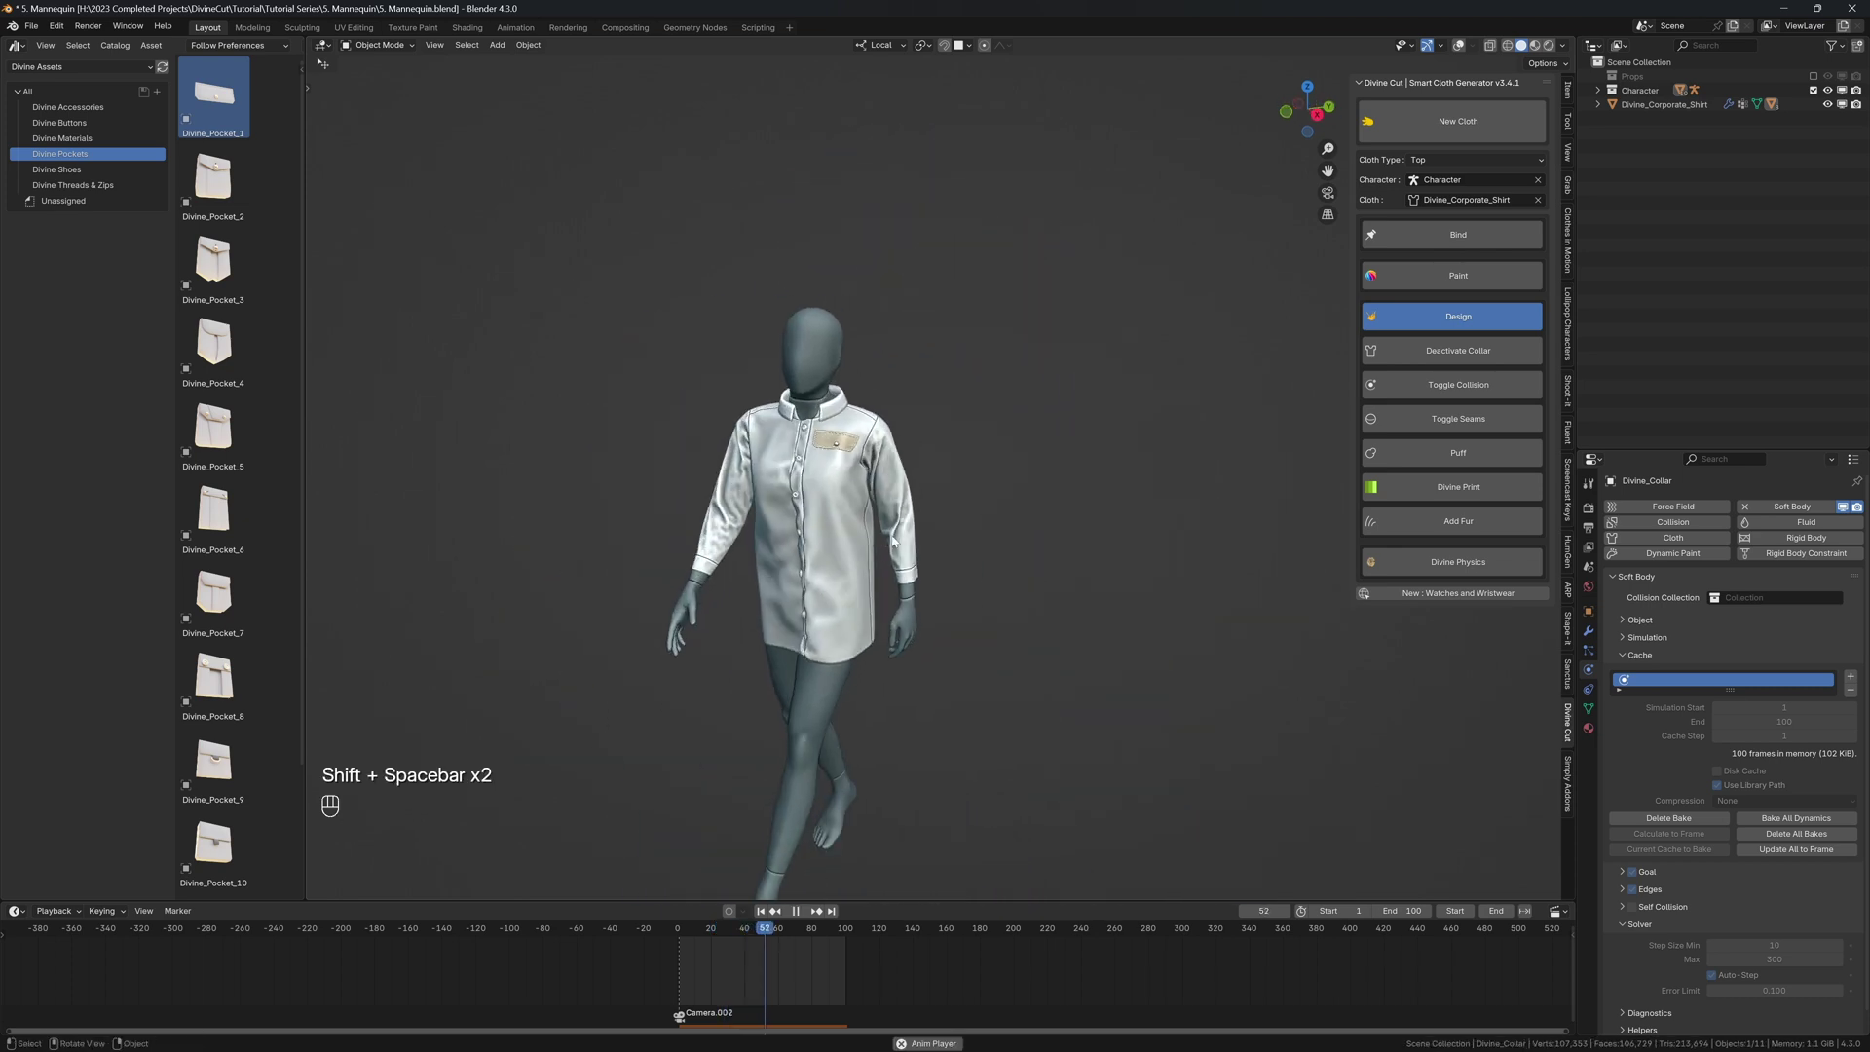